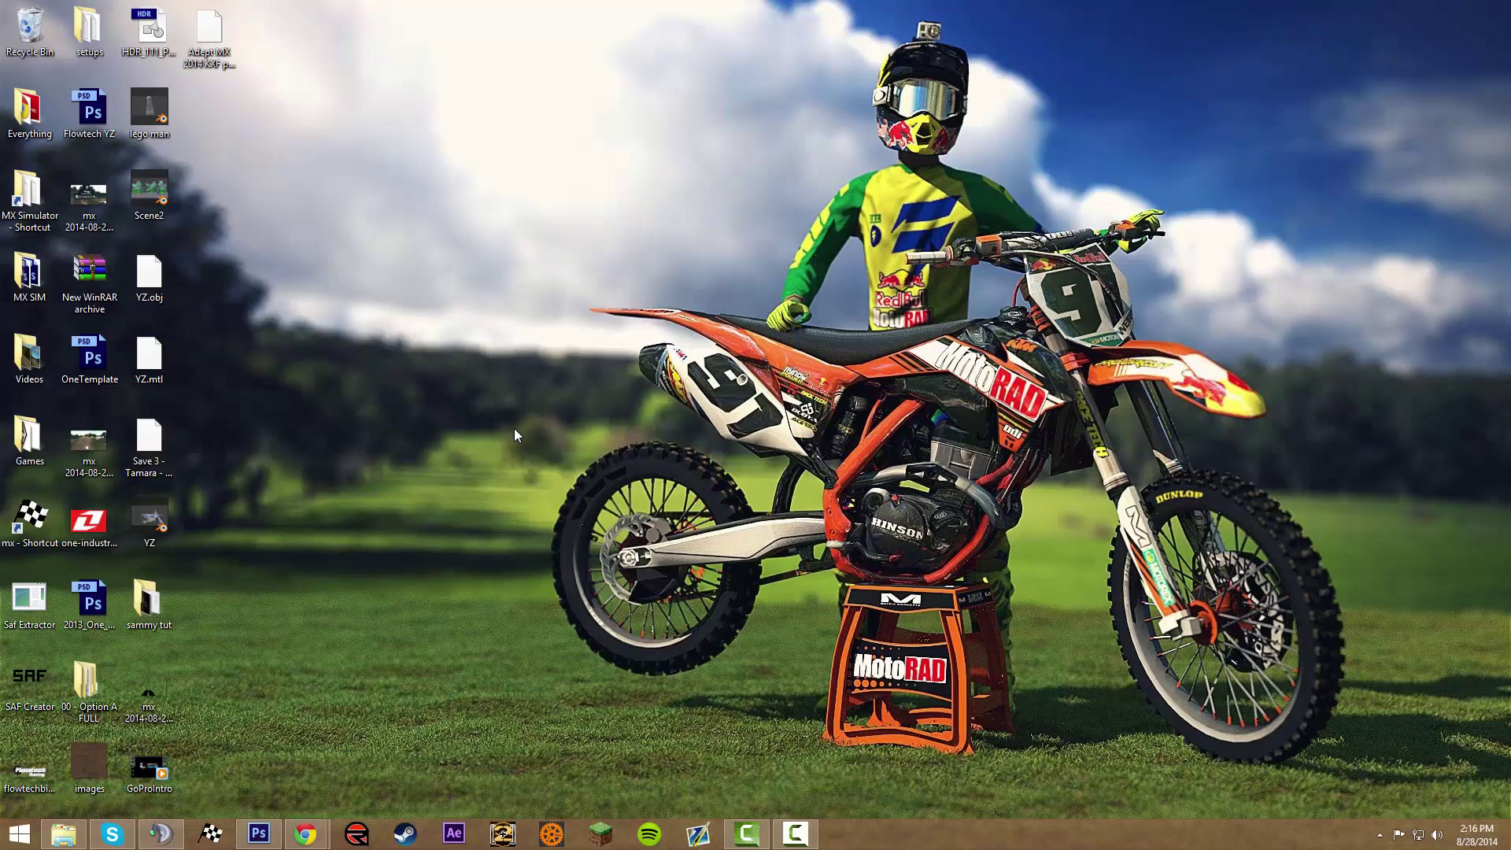
# Locate the running Adobe Photoshop CS6 window on the taskbar.
pyautogui.moveTo(279, 836)
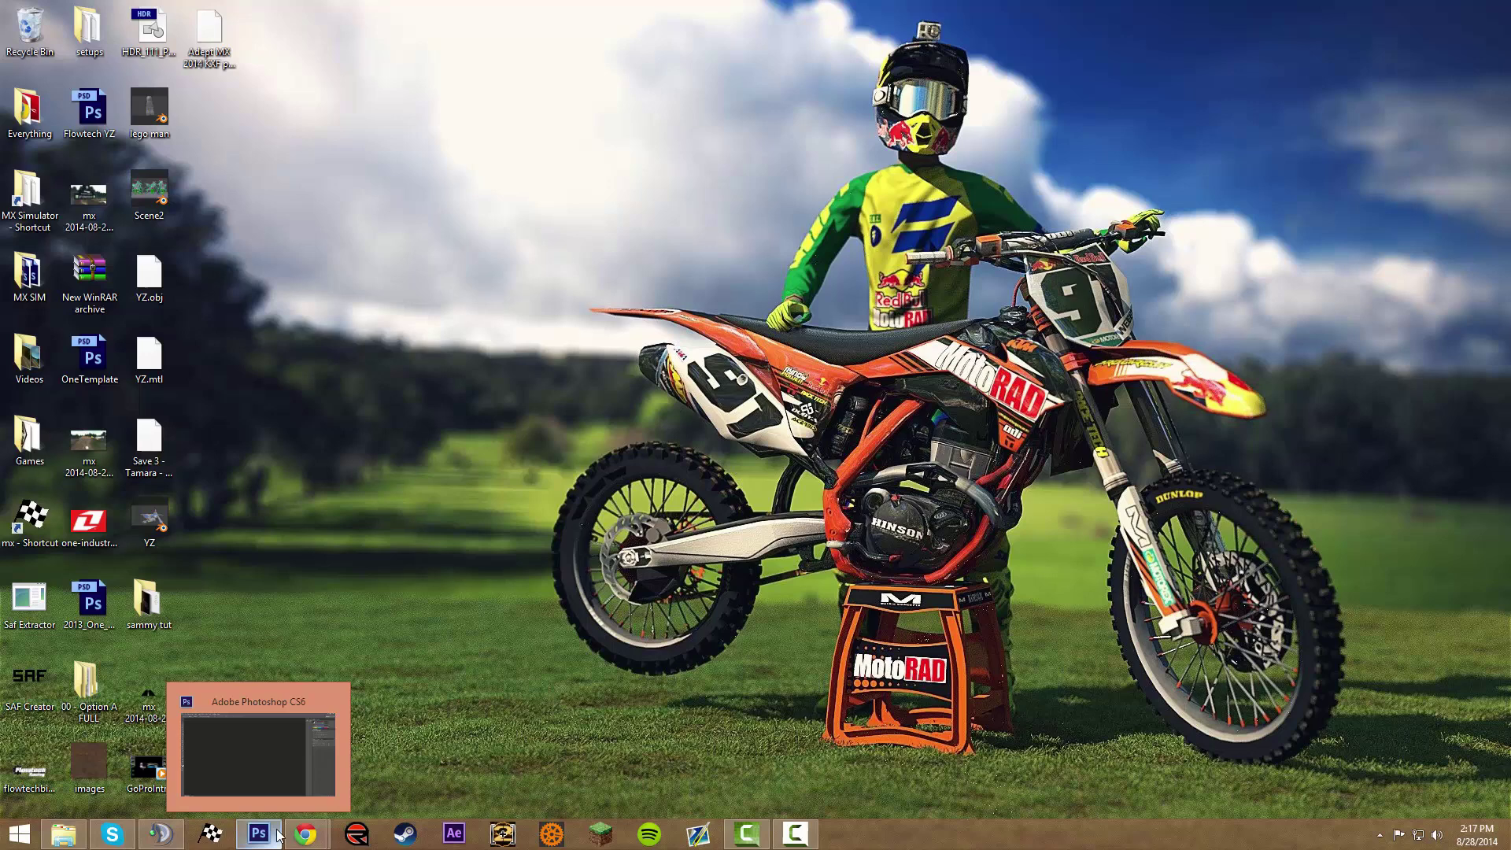
pyautogui.click(279, 836)
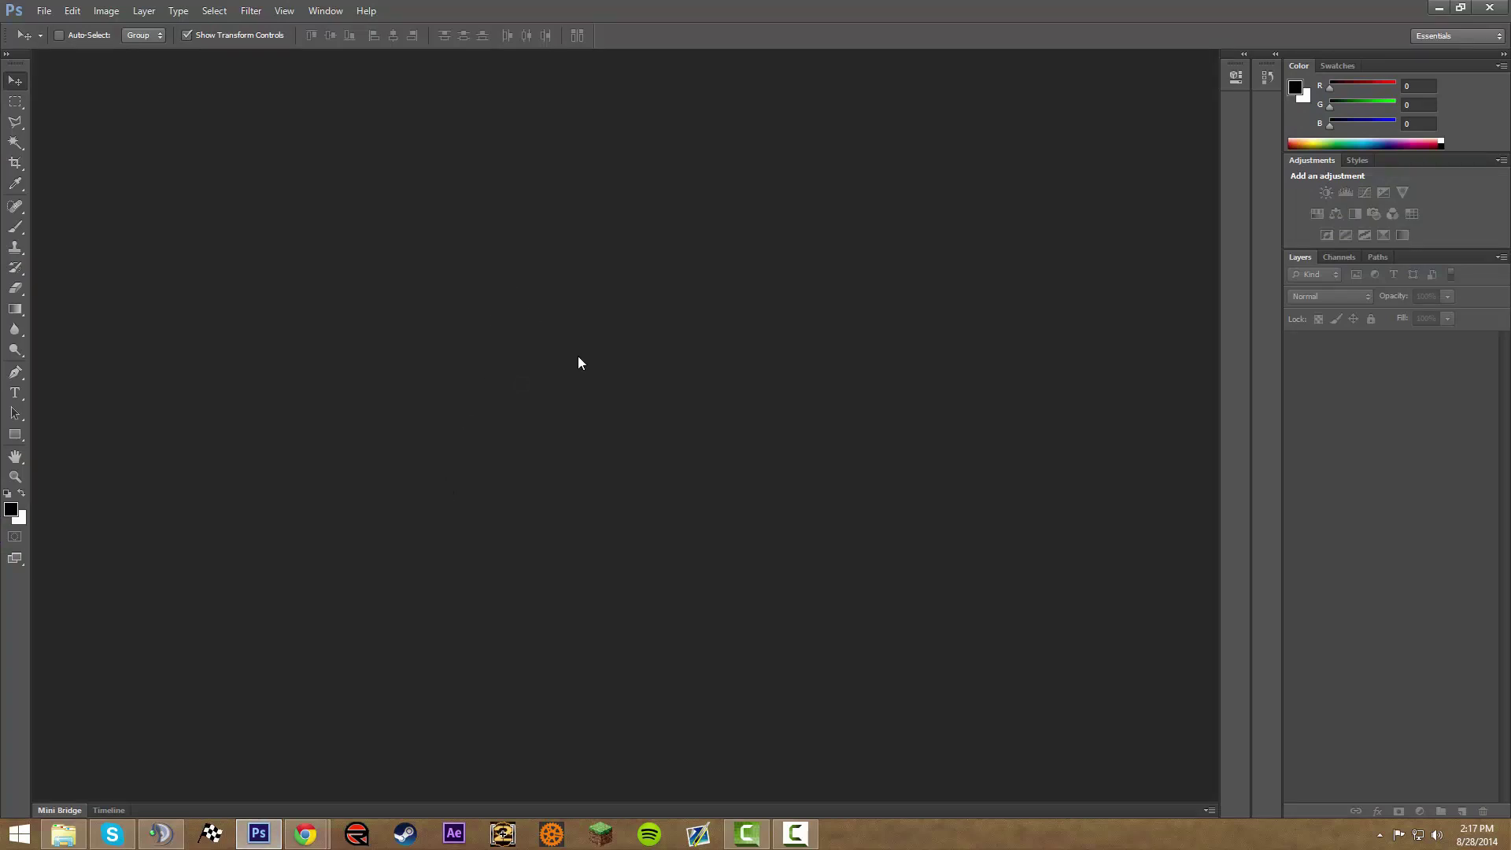
pyautogui.doubleClick(473, 367)
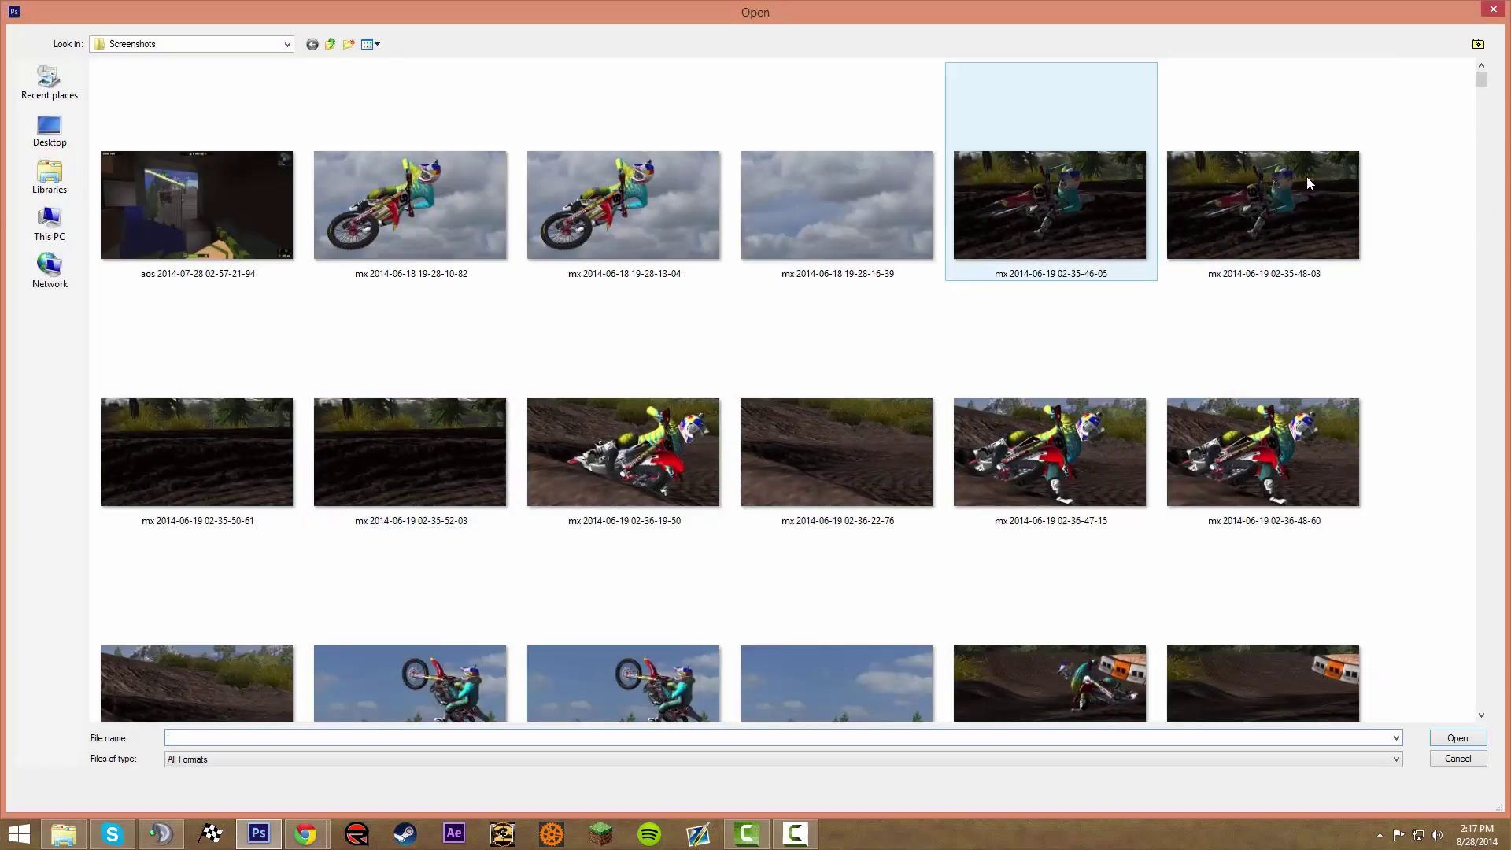
pyautogui.moveTo(1482, 82); pyautogui.dragTo(1480, 656)
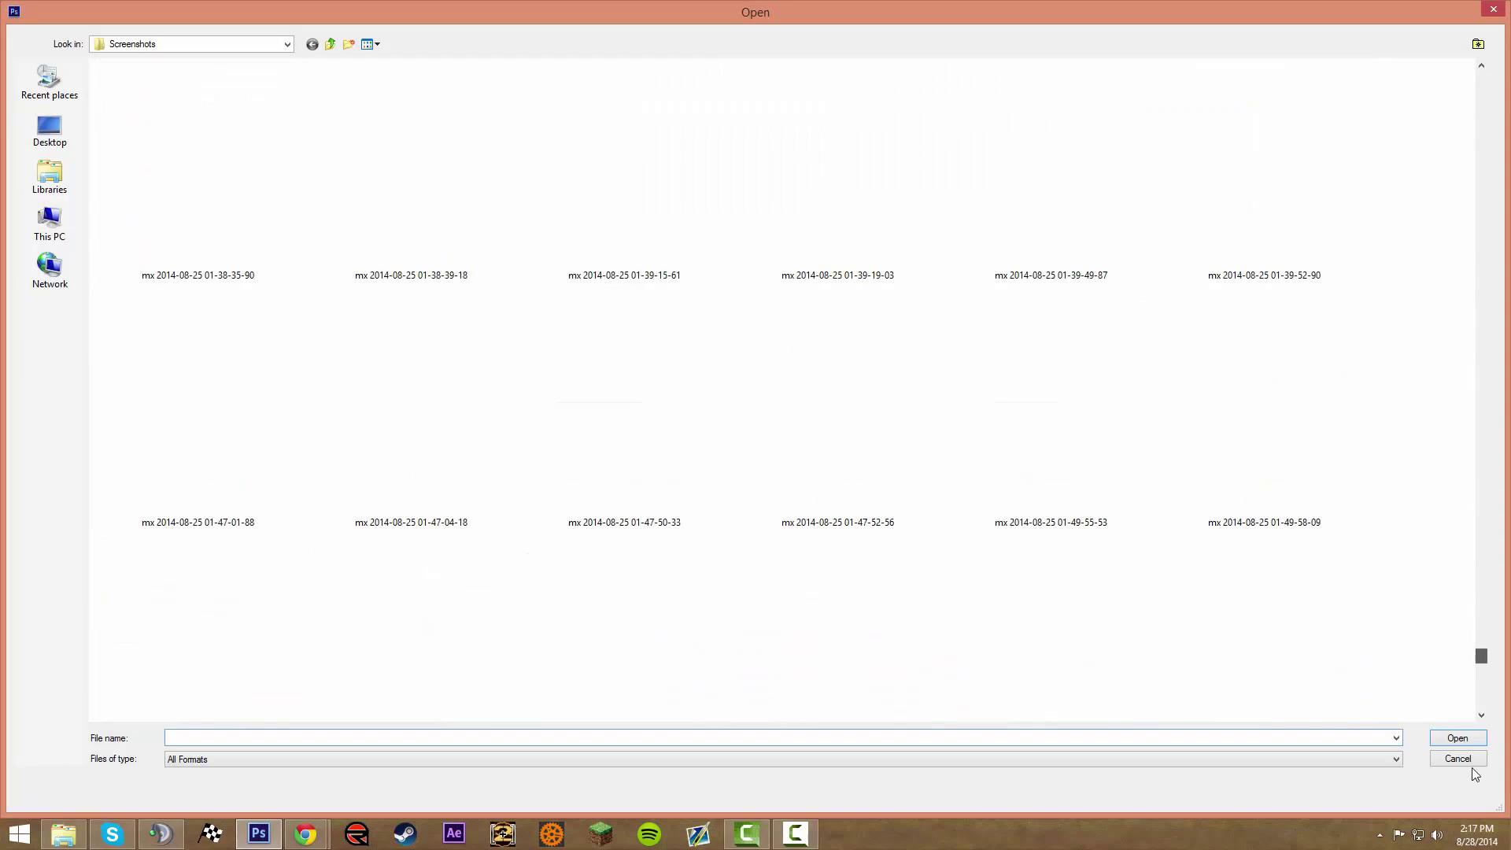
pyautogui.moveTo(1476, 775); pyautogui.dragTo(1481, 699)
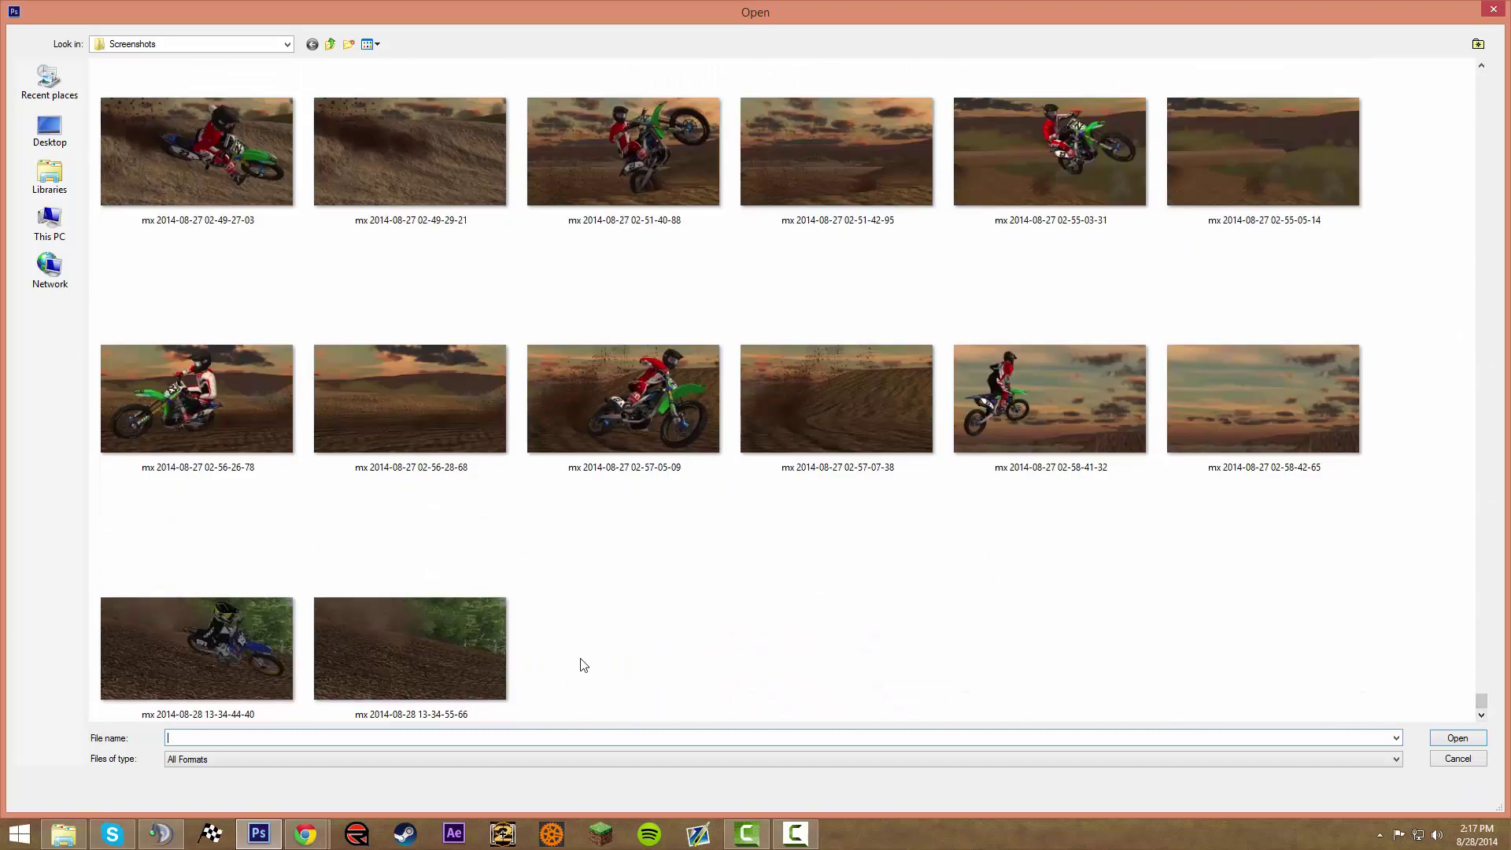
pyautogui.click(177, 638)
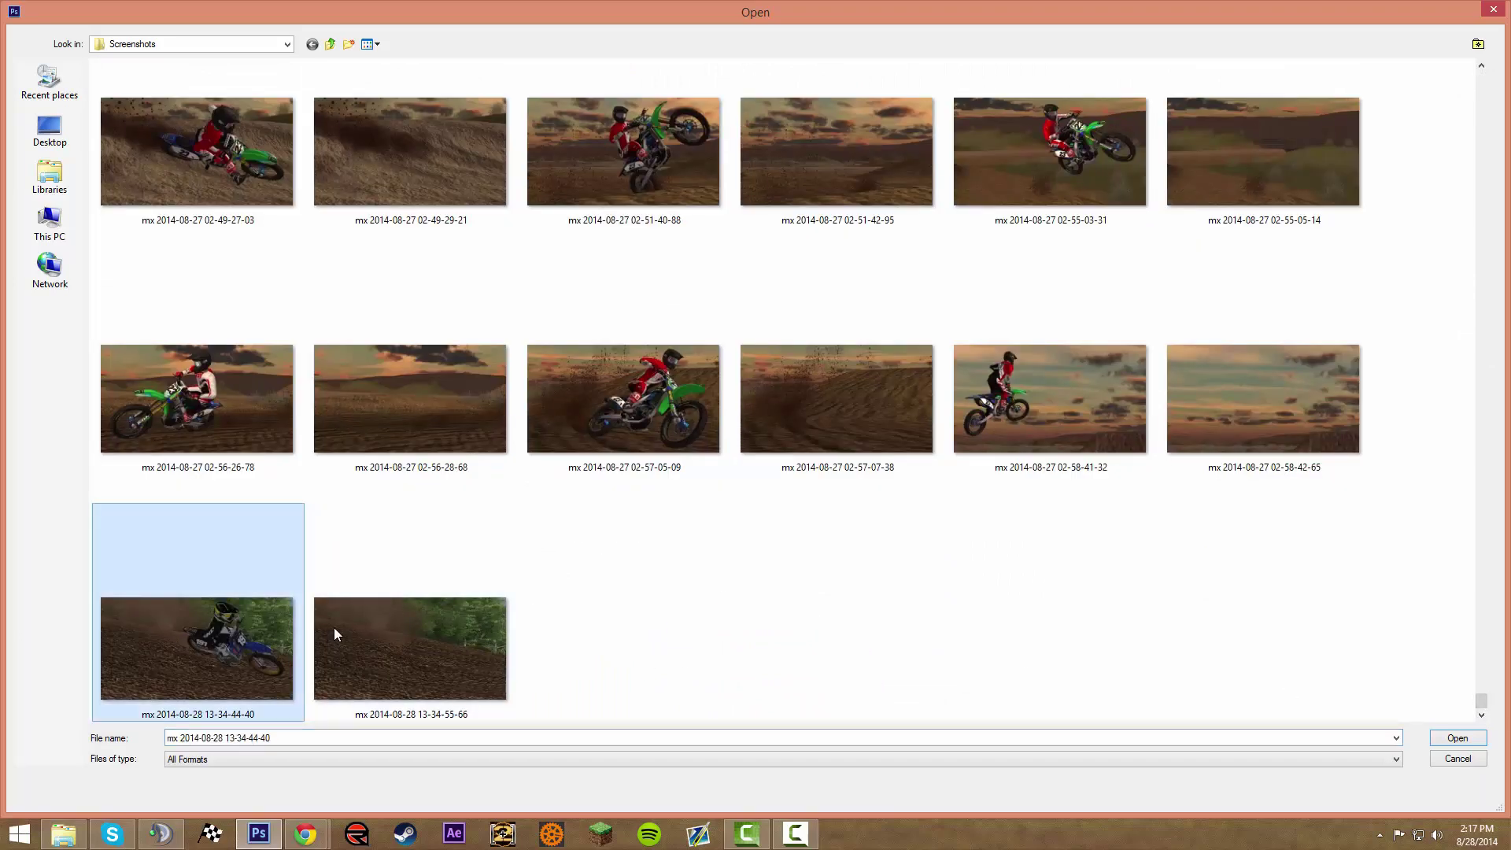
pyautogui.keyDown('shift'); pyautogui.click(375, 636); pyautogui.keyUp('shift')
pyautogui.press('Return')
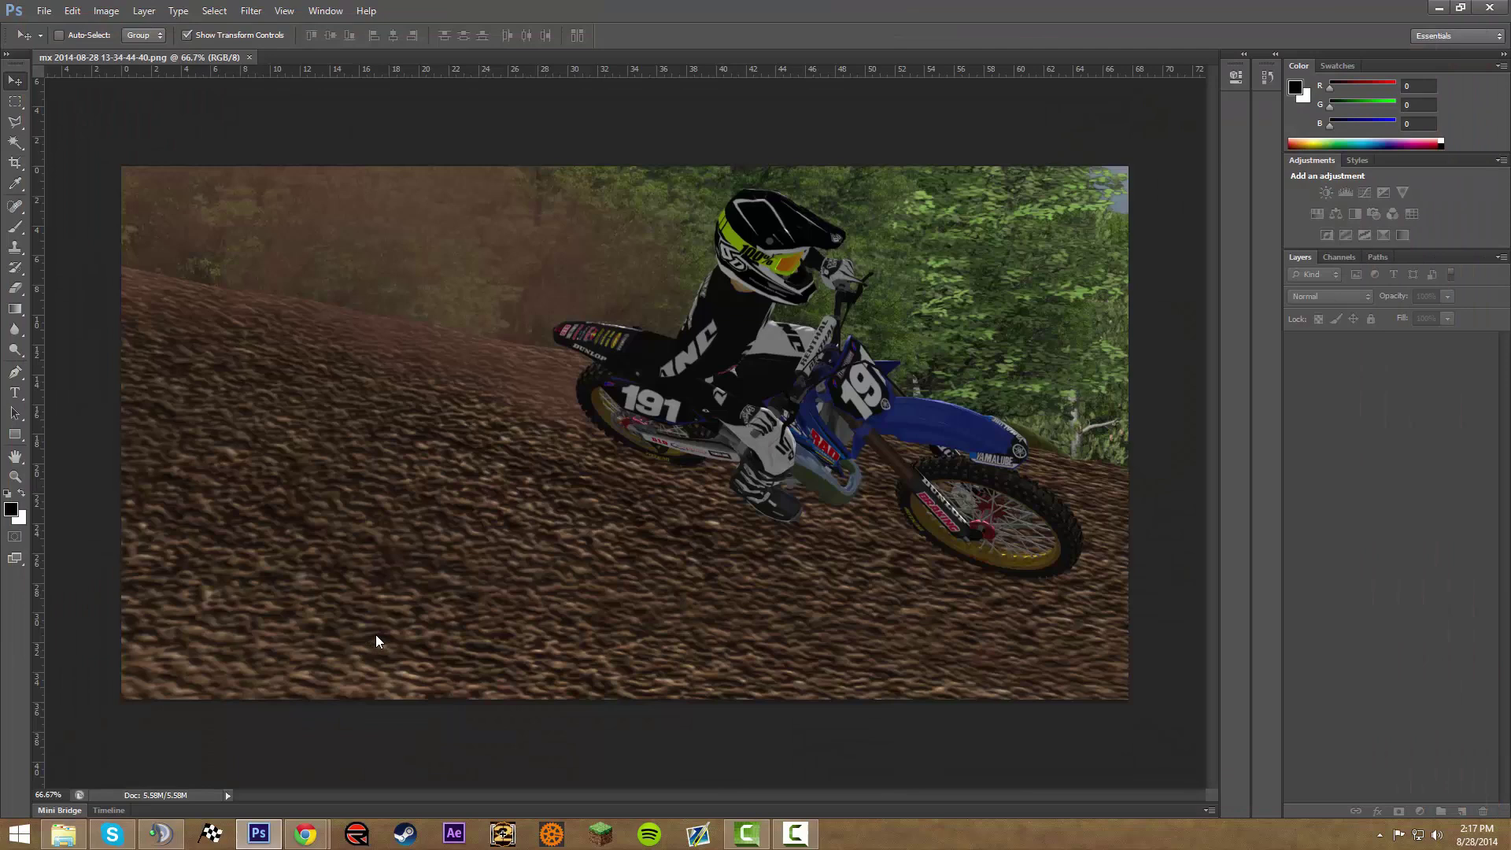
# Duplicate the rider's Background layer into 13-34-55-66.png and close the rider document.
pyautogui.click(241, 58)
pyautogui.click(344, 58)
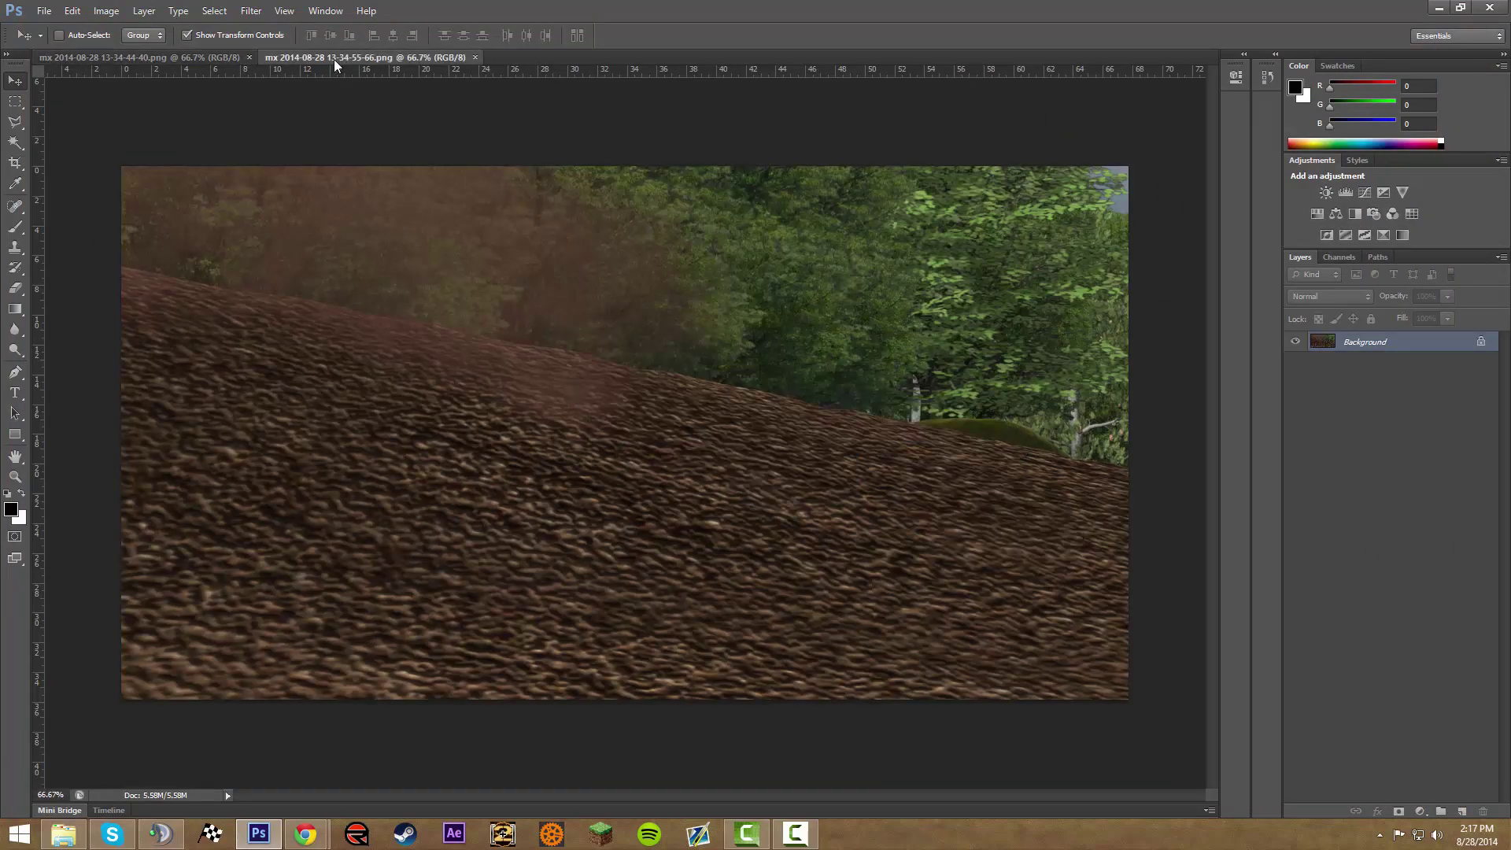
pyautogui.click(192, 58)
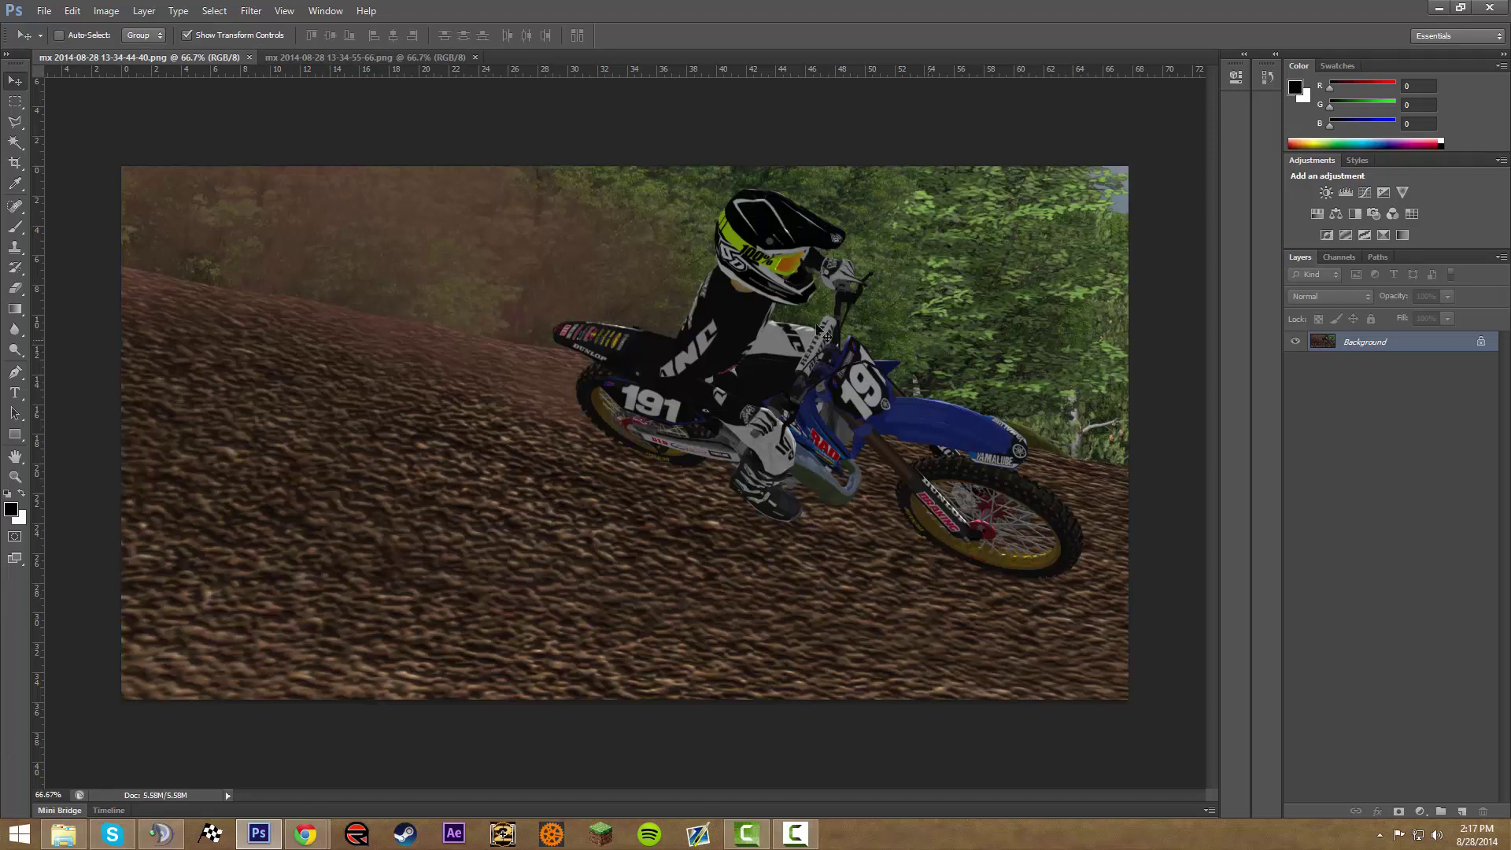
pyautogui.rightClick(1417, 344)
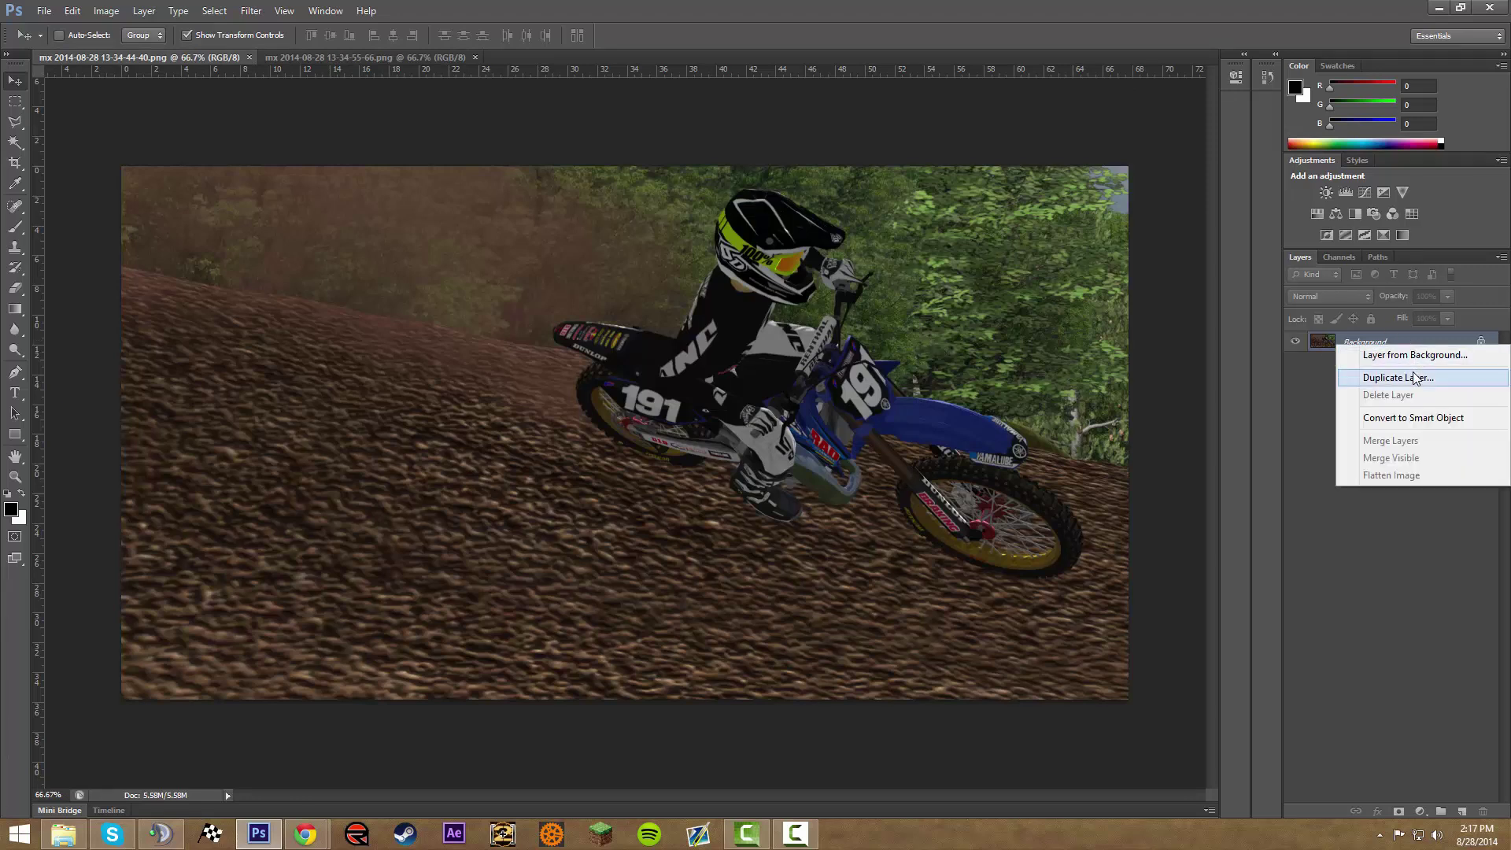
pyautogui.click(1415, 380)
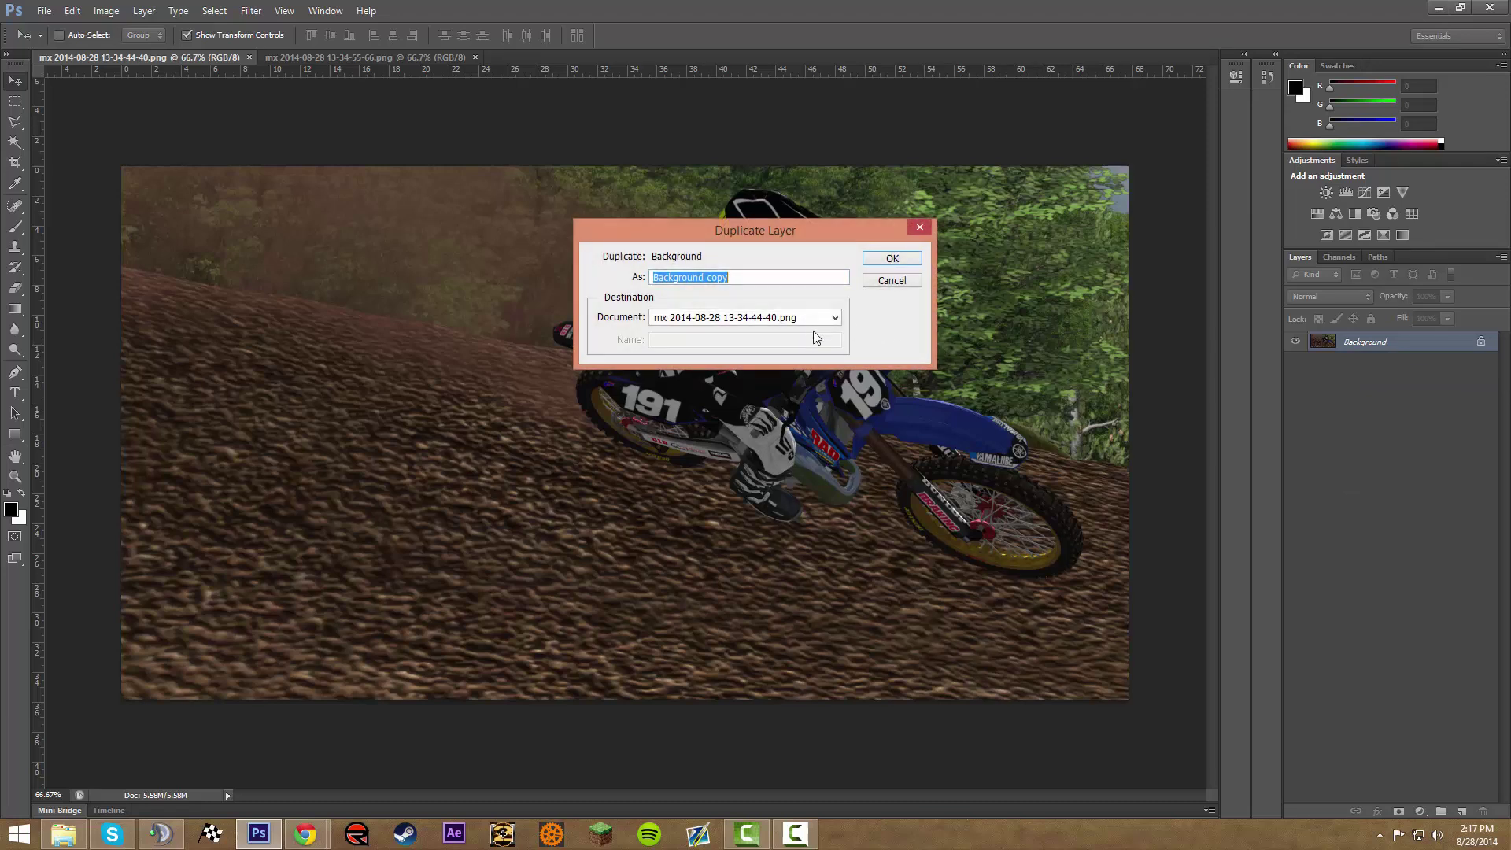
pyautogui.click(809, 316)
pyautogui.click(756, 337)
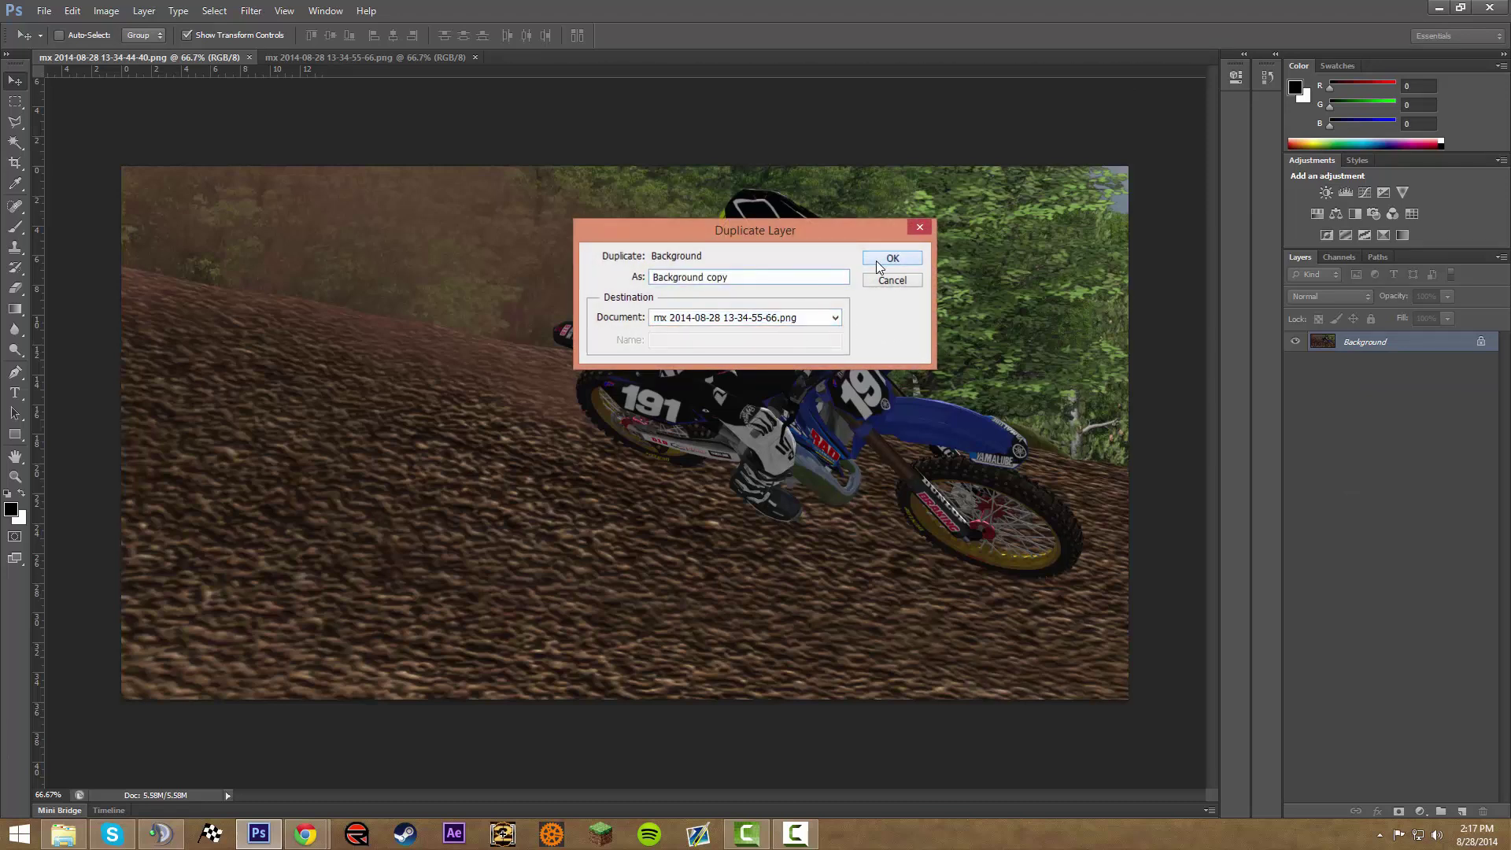
pyautogui.click(892, 258)
pyautogui.click(415, 61)
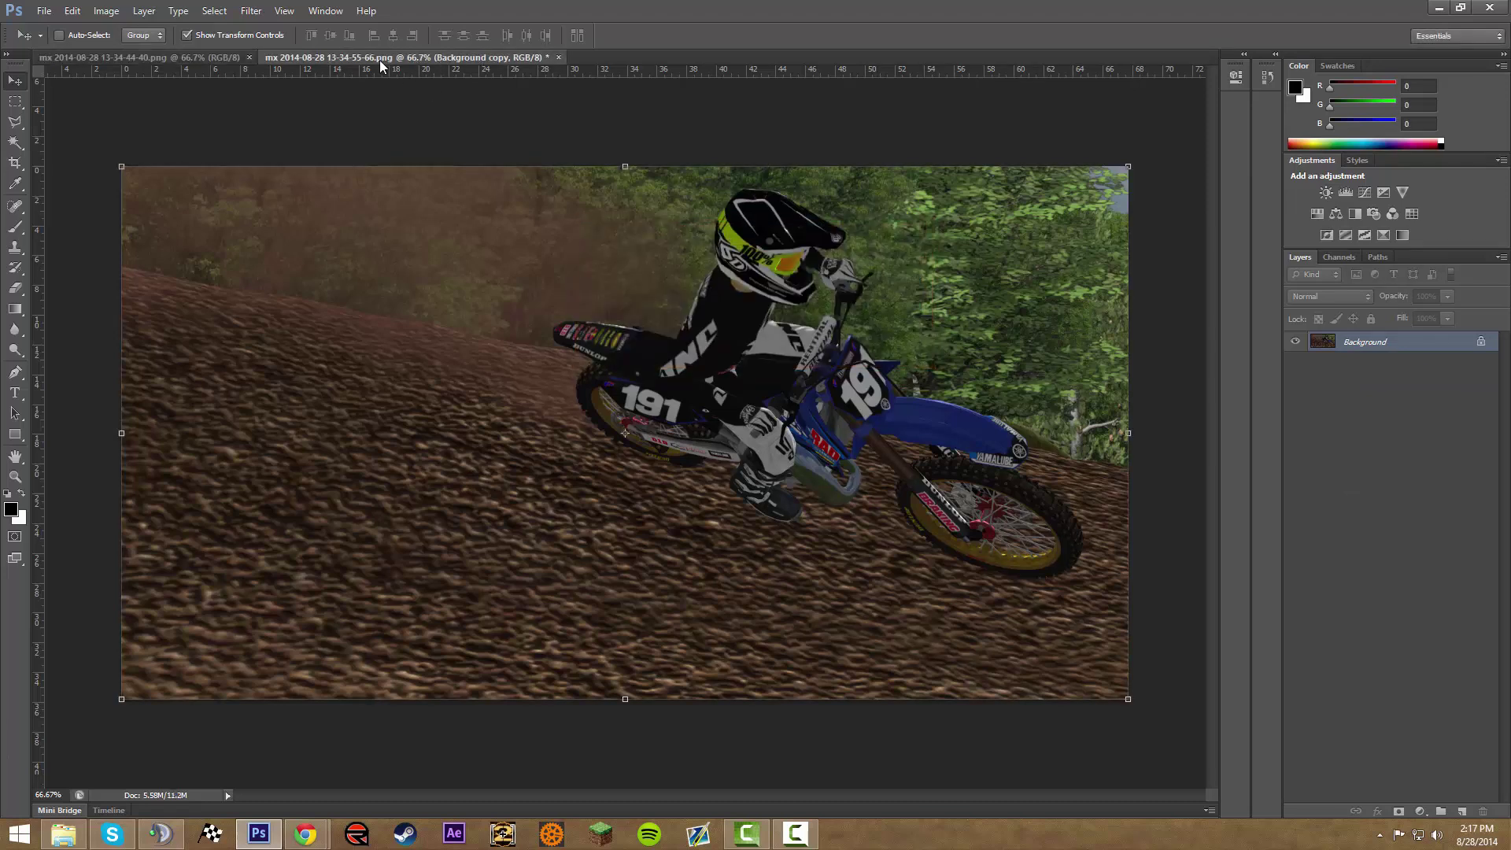
pyautogui.click(251, 58)
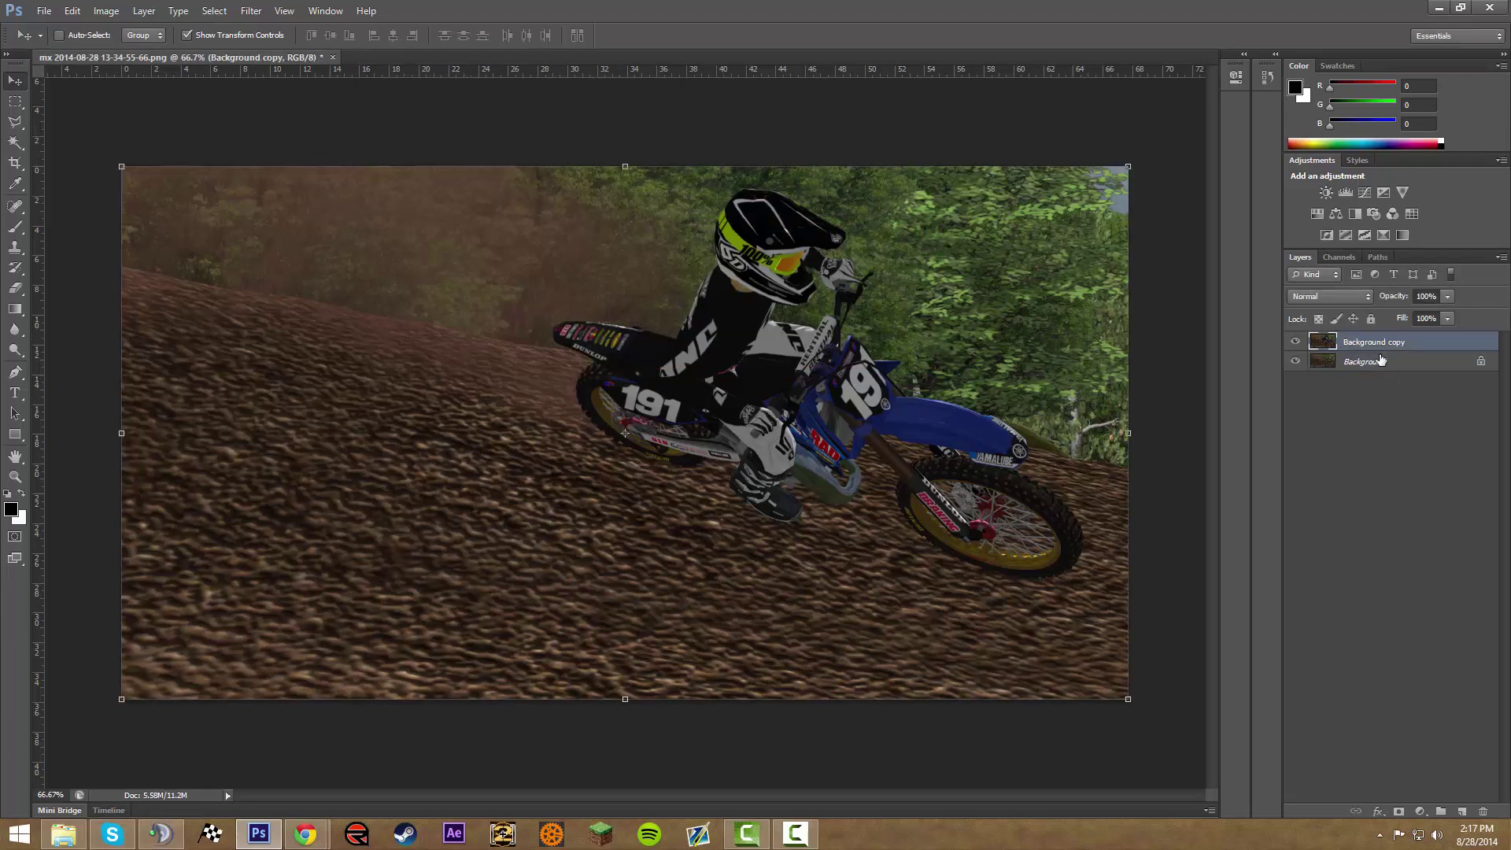
# Set the Background copy layer's blending mode to Difference.
pyautogui.click(1382, 360)
pyautogui.click(1381, 344)
pyautogui.click(1380, 384)
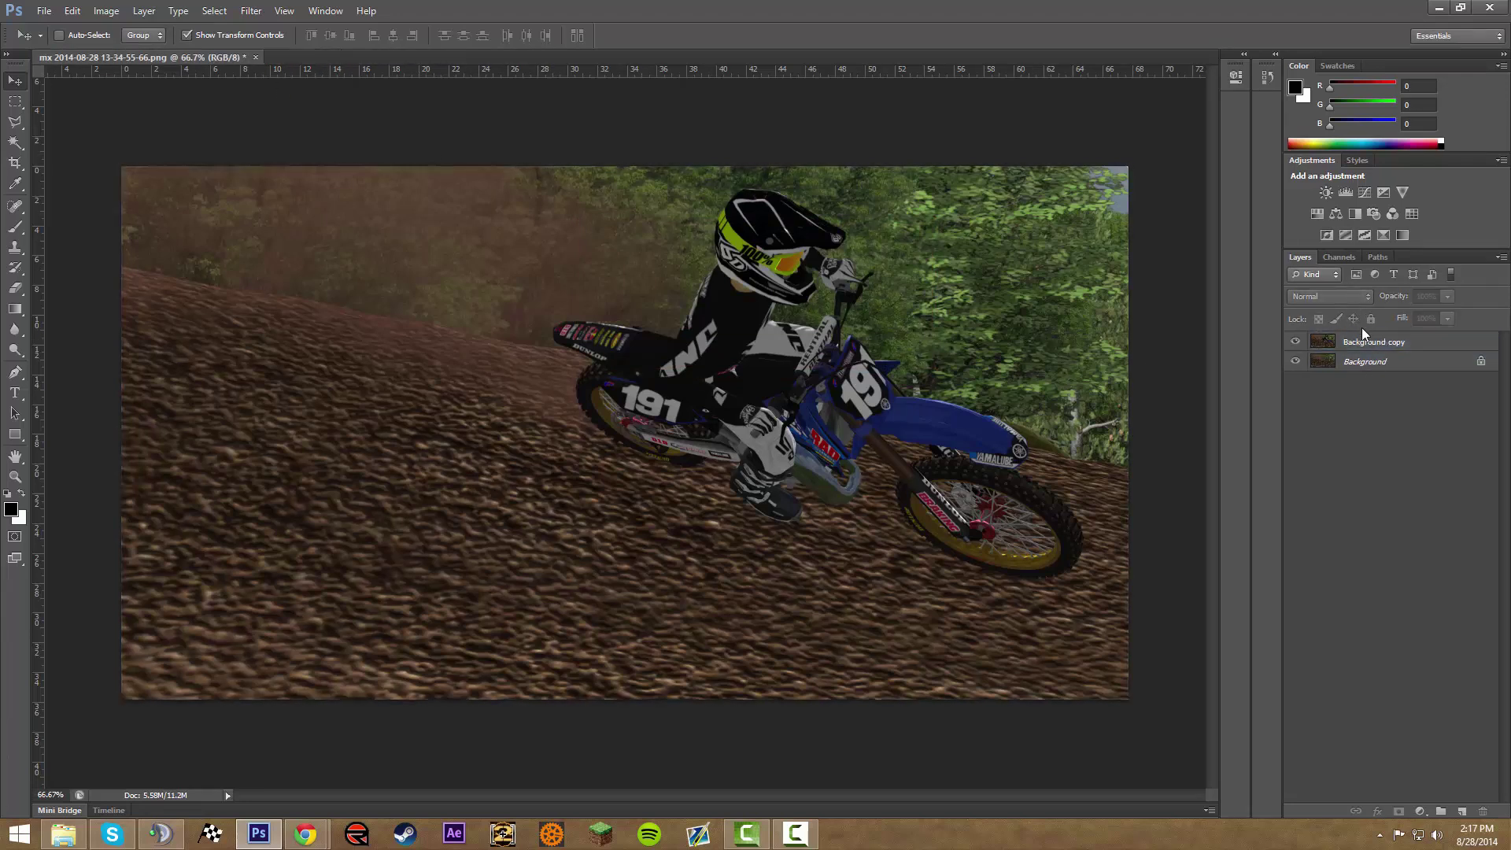
pyautogui.click(1366, 341)
pyautogui.click(1354, 297)
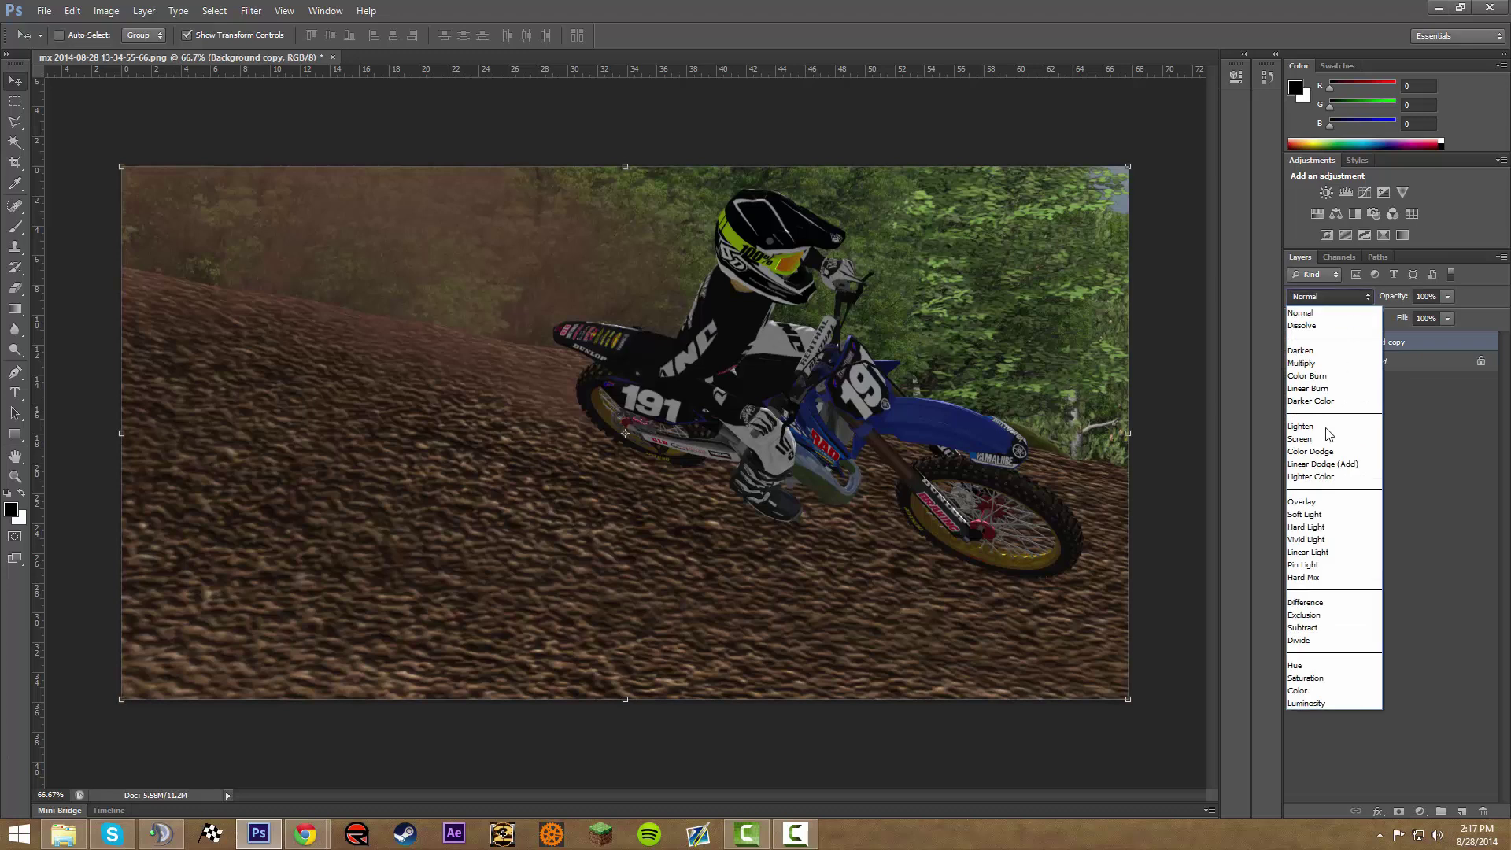
pyautogui.click(1316, 602)
# Color Range select the black area, delete it, deselect, and return blending to Normal.
pyautogui.click(214, 11)
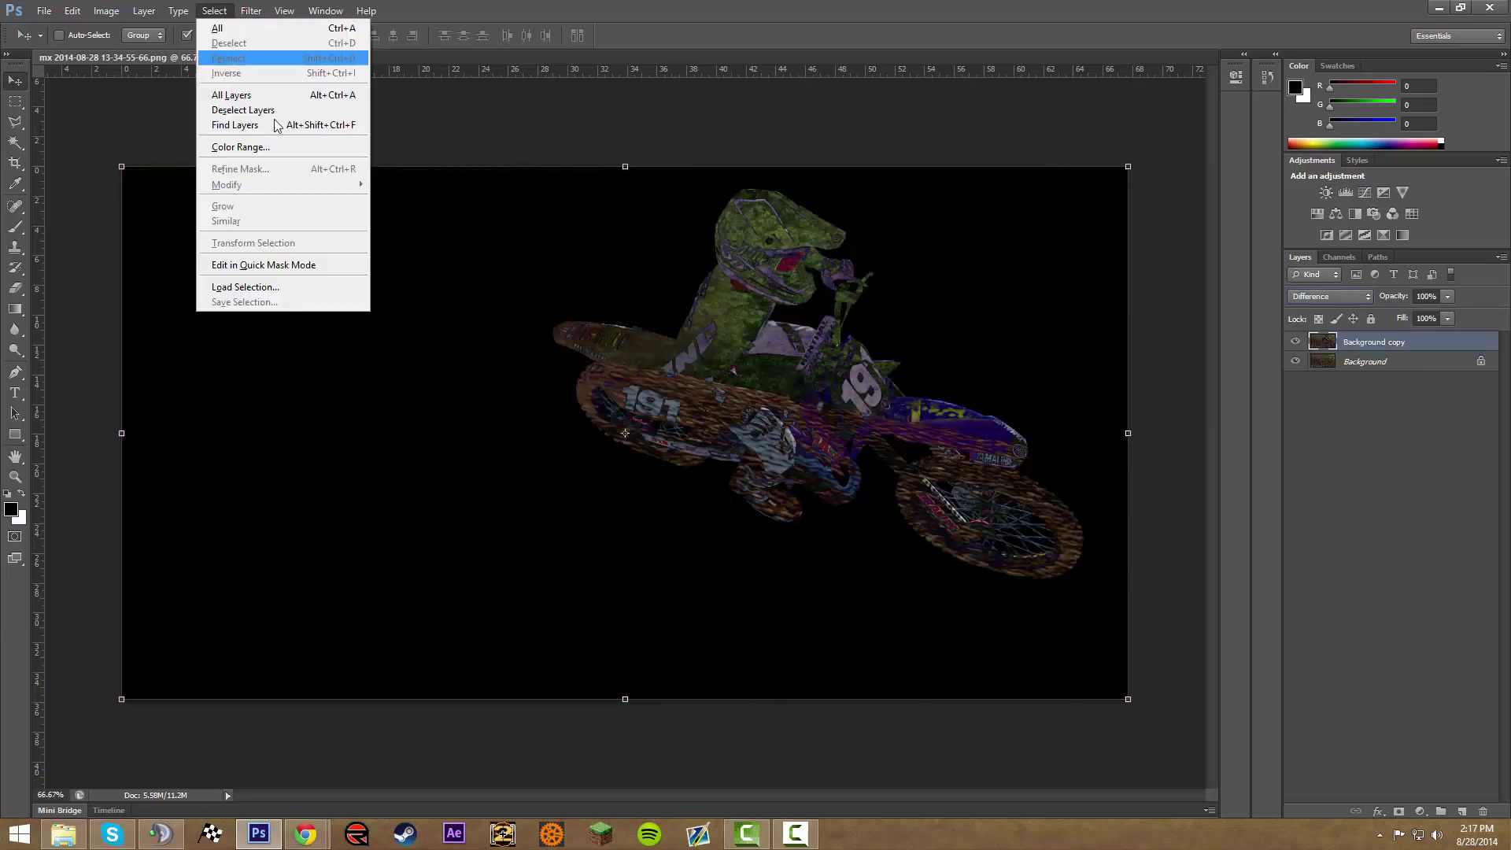
pyautogui.click(302, 151)
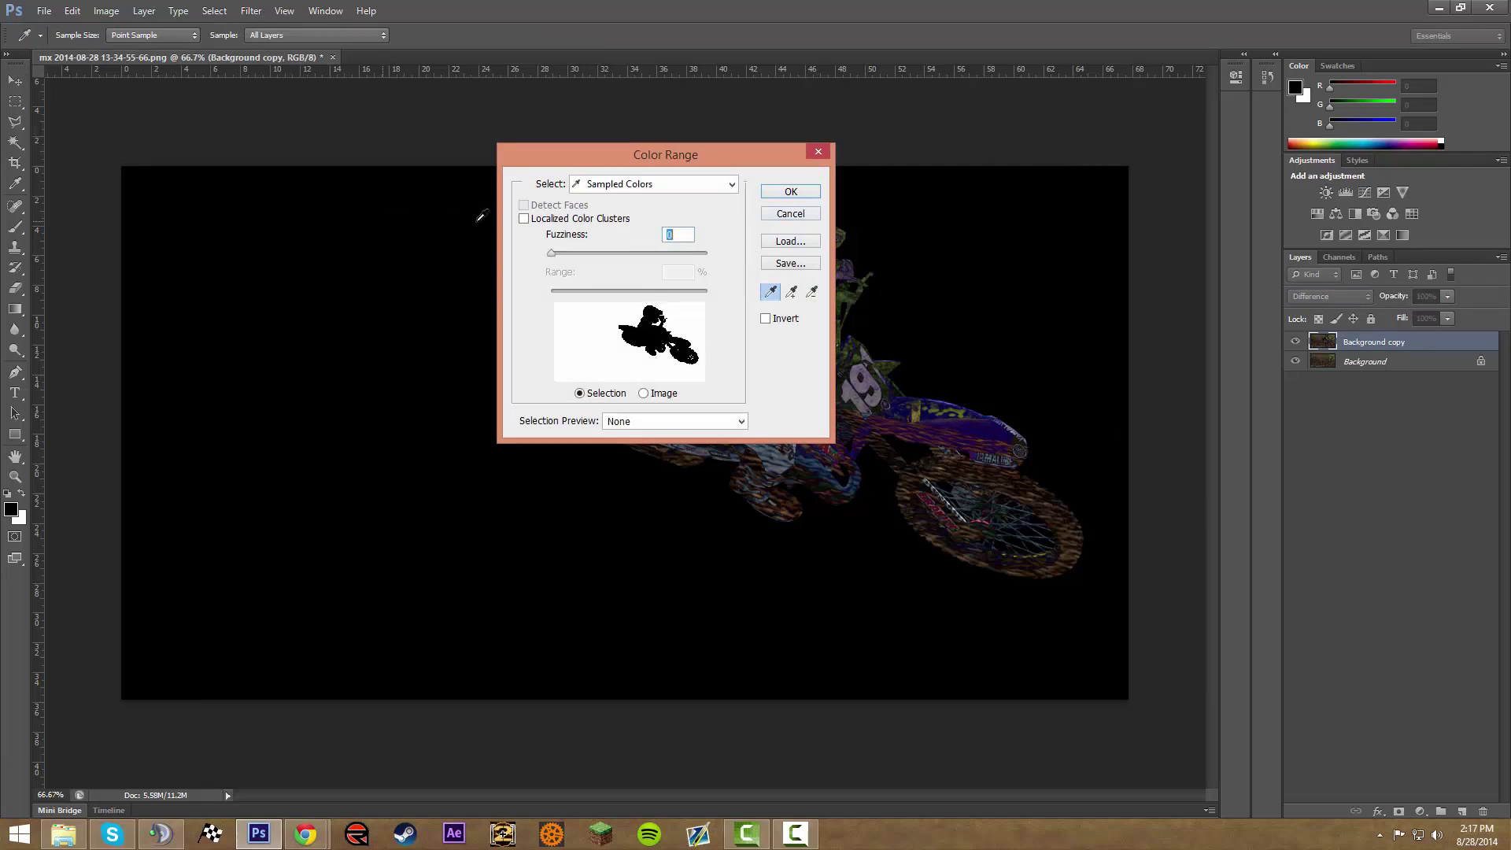
pyautogui.click(787, 191)
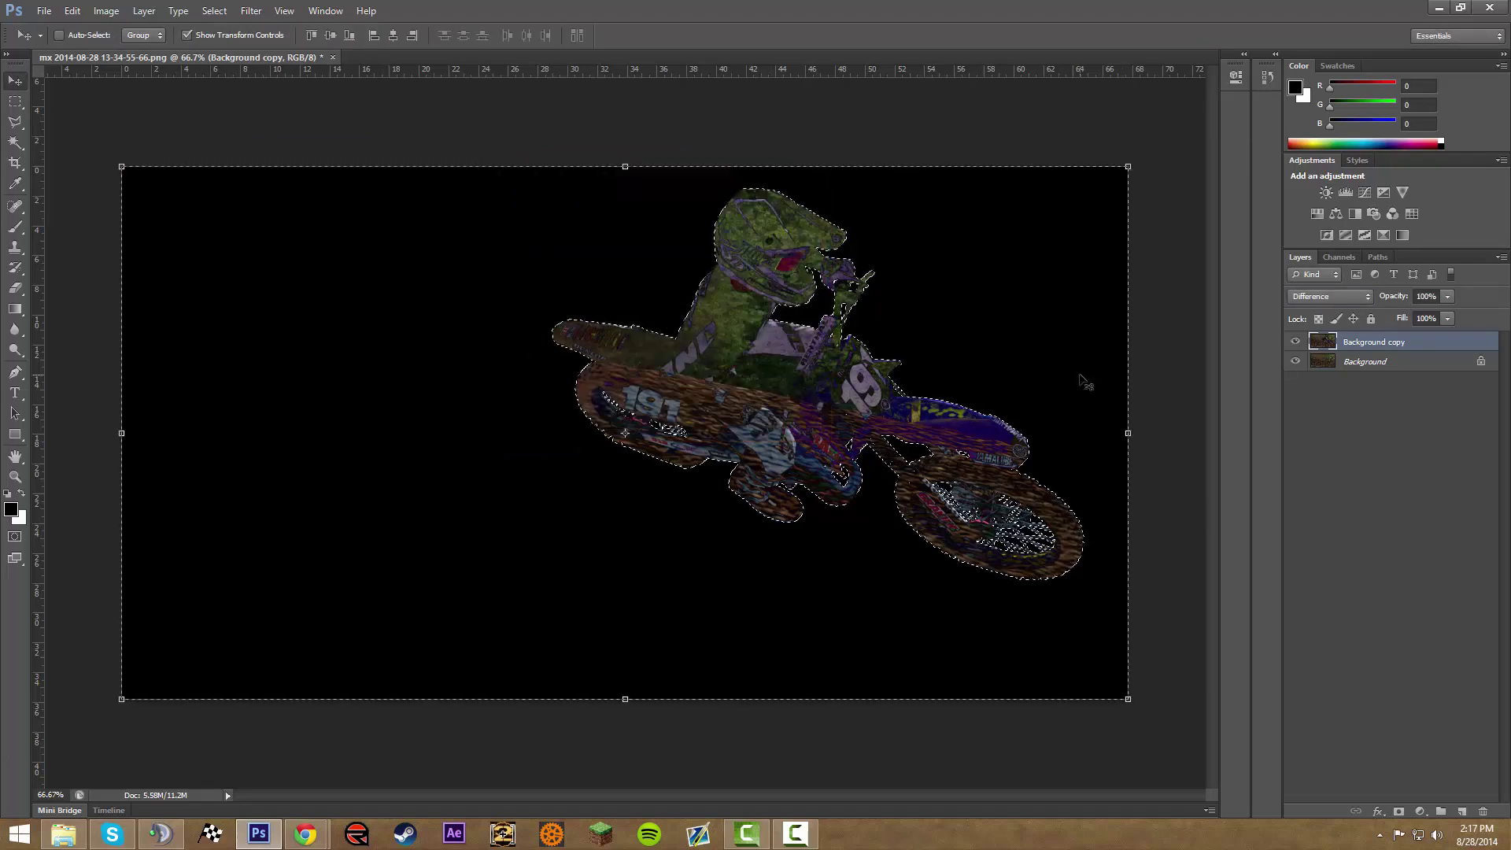
pyautogui.press('Delete')
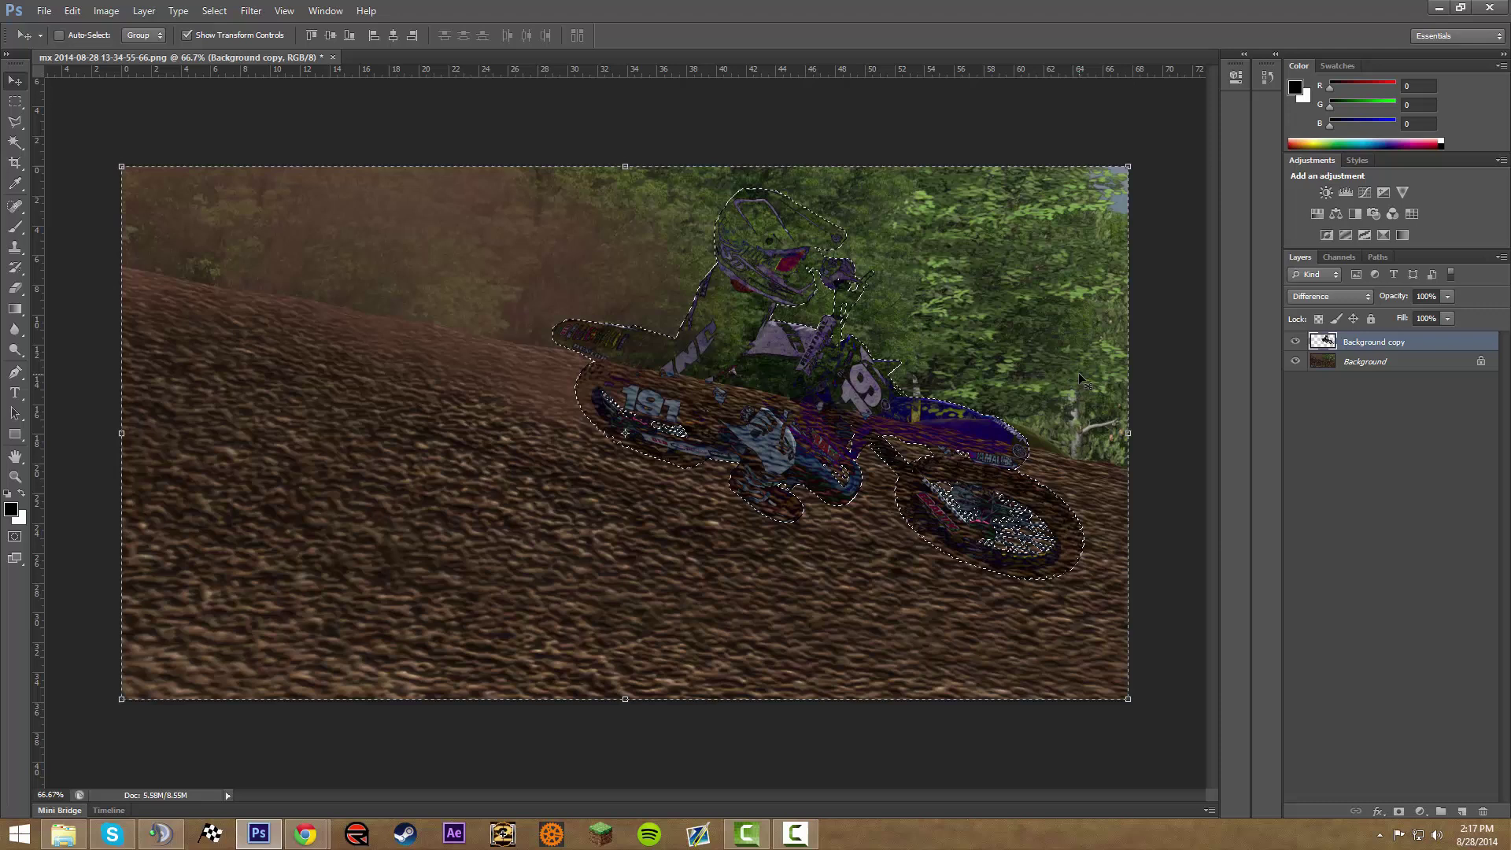
pyautogui.hotkey('ctrl', 'd')
pyautogui.click(1324, 298)
pyautogui.click(1322, 300)
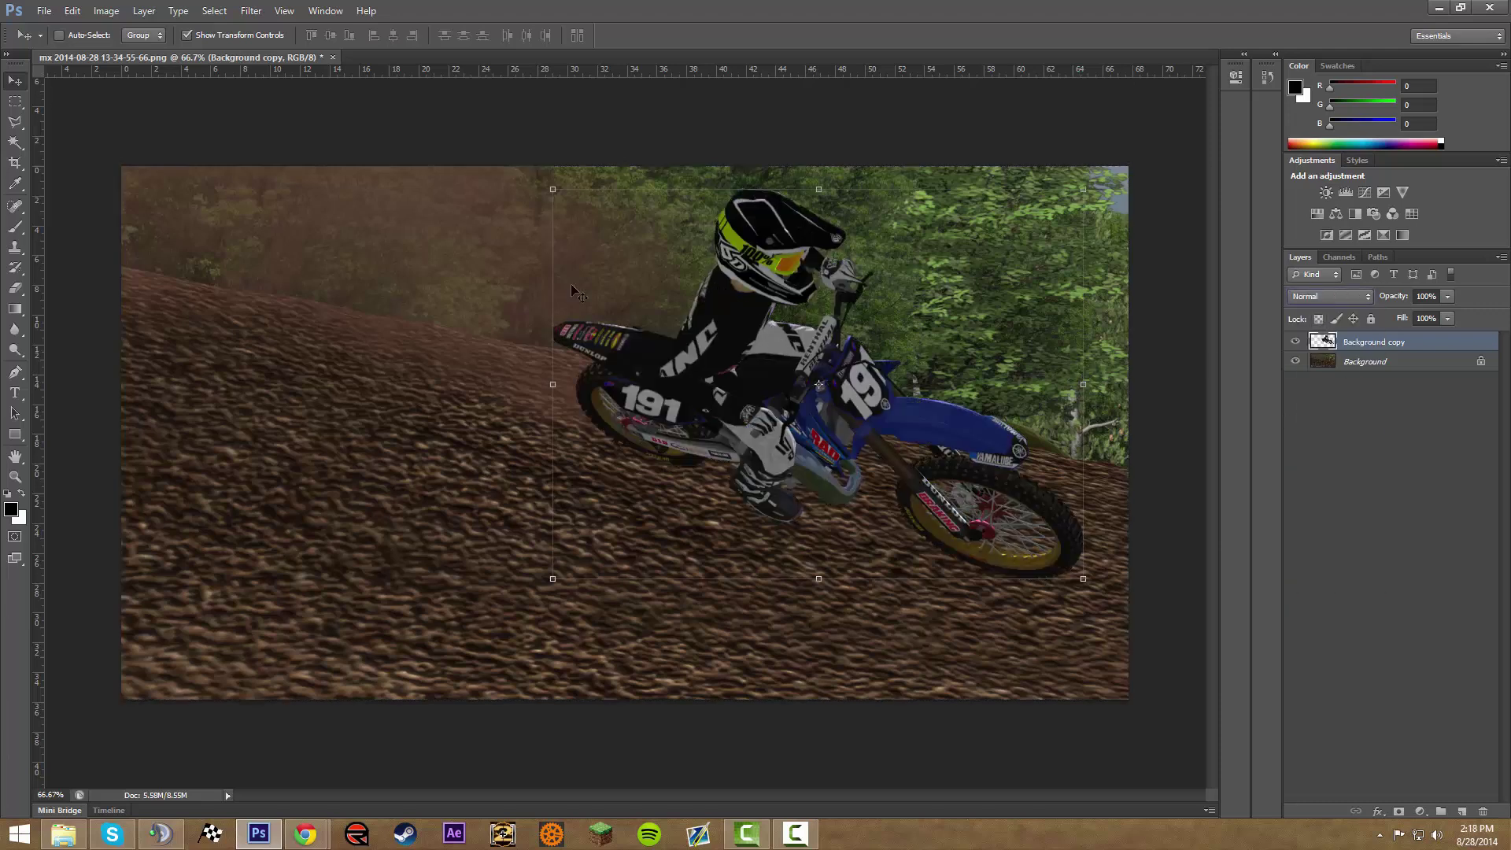
pyautogui.click(13, 102)
pyautogui.click(16, 79)
pyautogui.scroll(5, 647, 341)
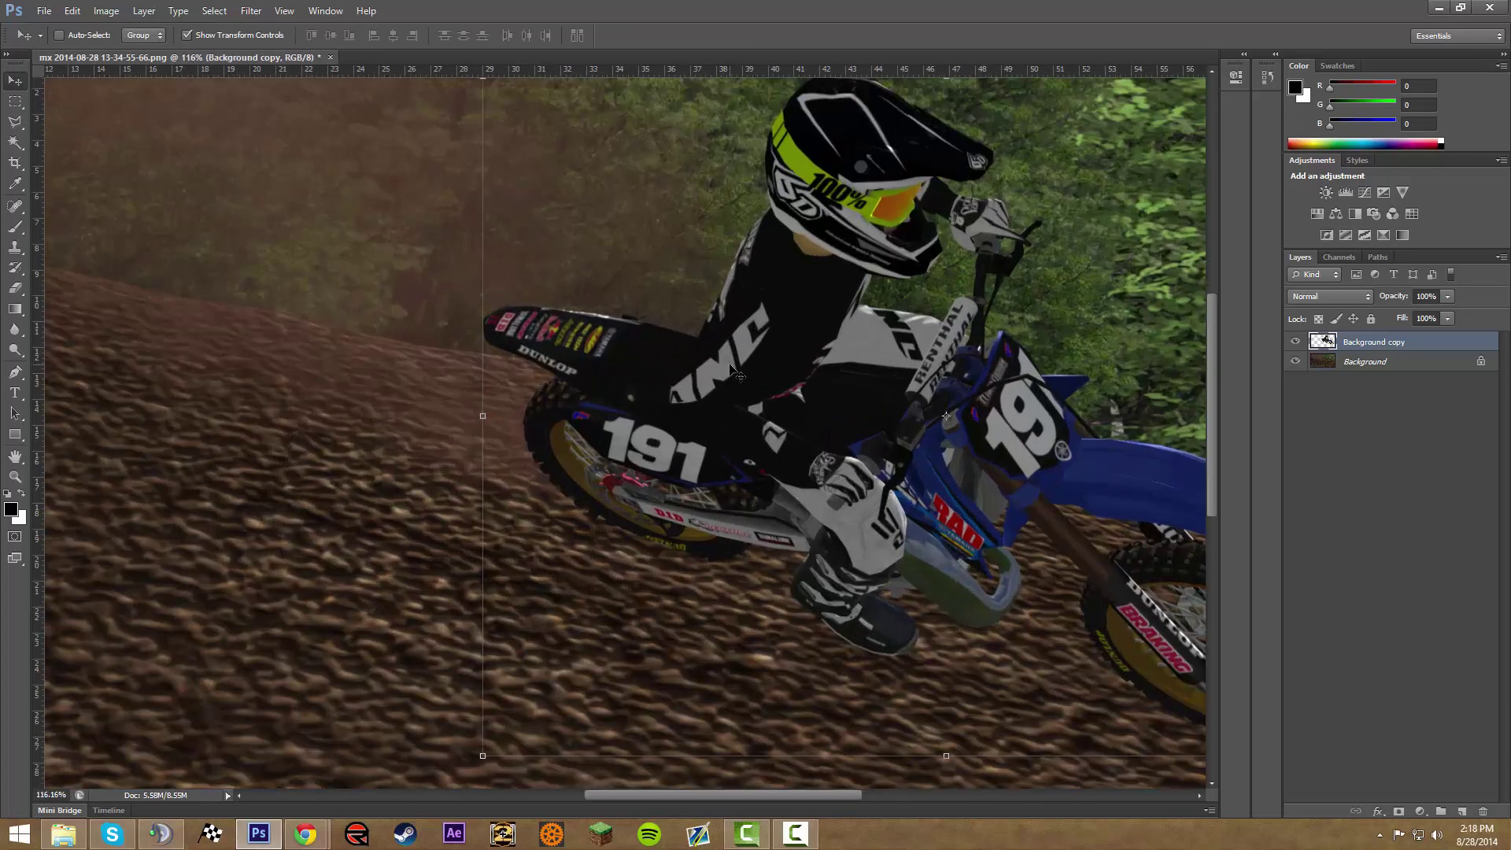
pyautogui.scroll(2, 732, 370)
pyautogui.scroll(-5, 729, 342)
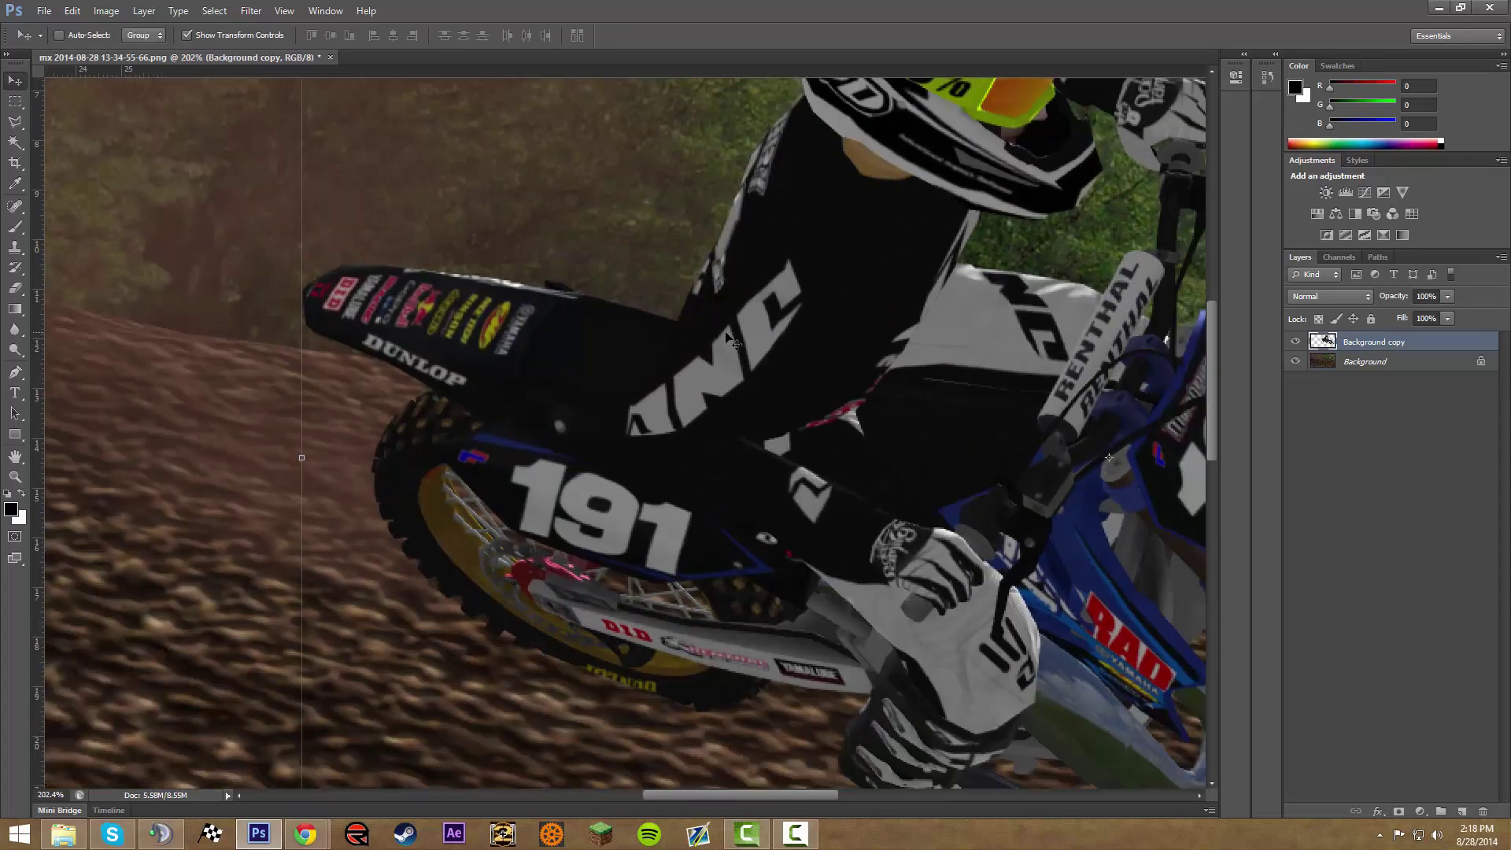
pyautogui.scroll(-1, 729, 342)
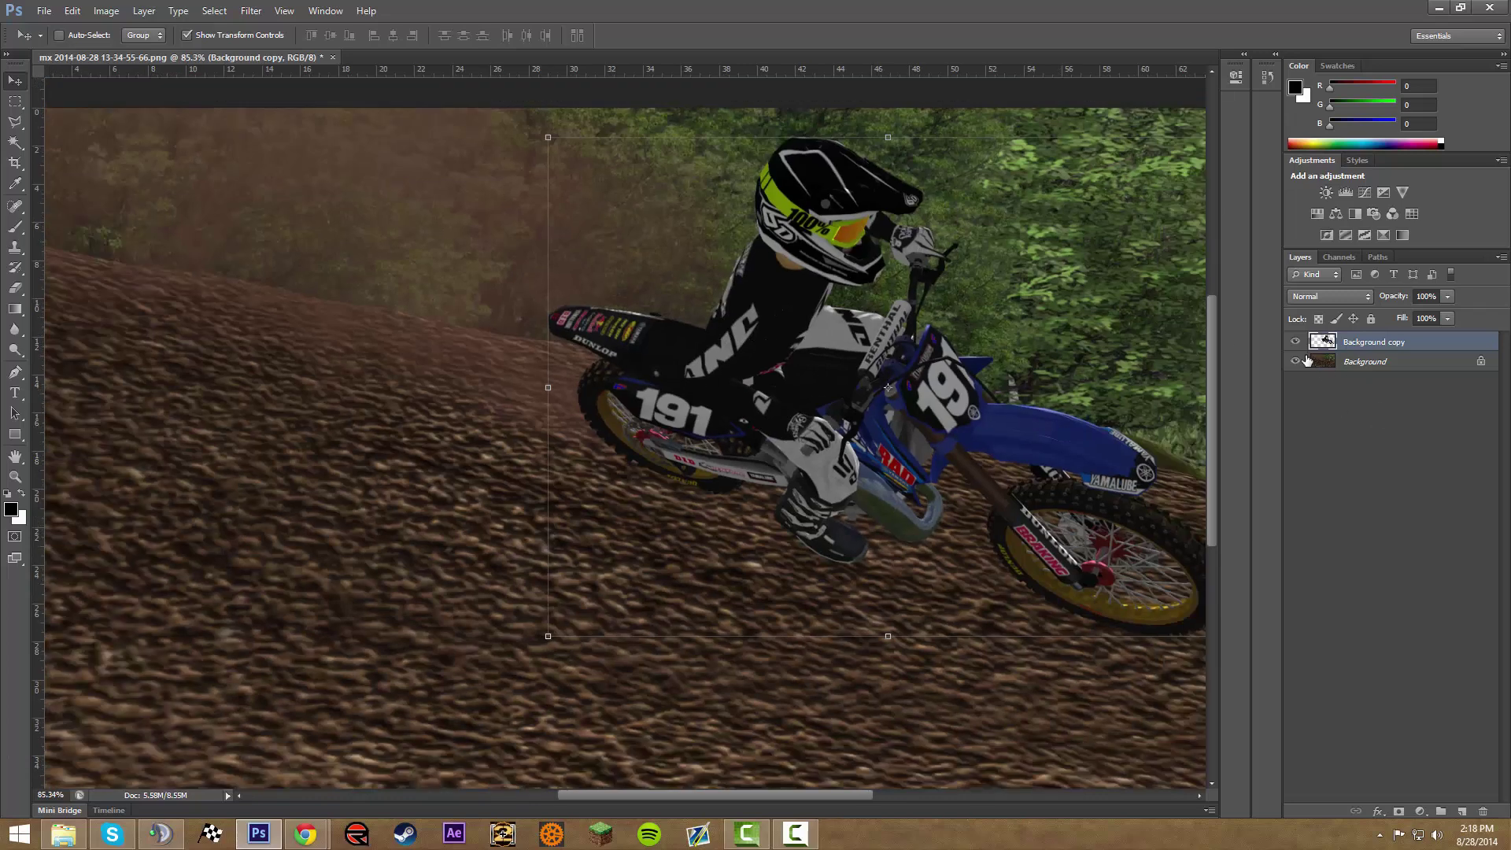
pyautogui.click(1295, 362)
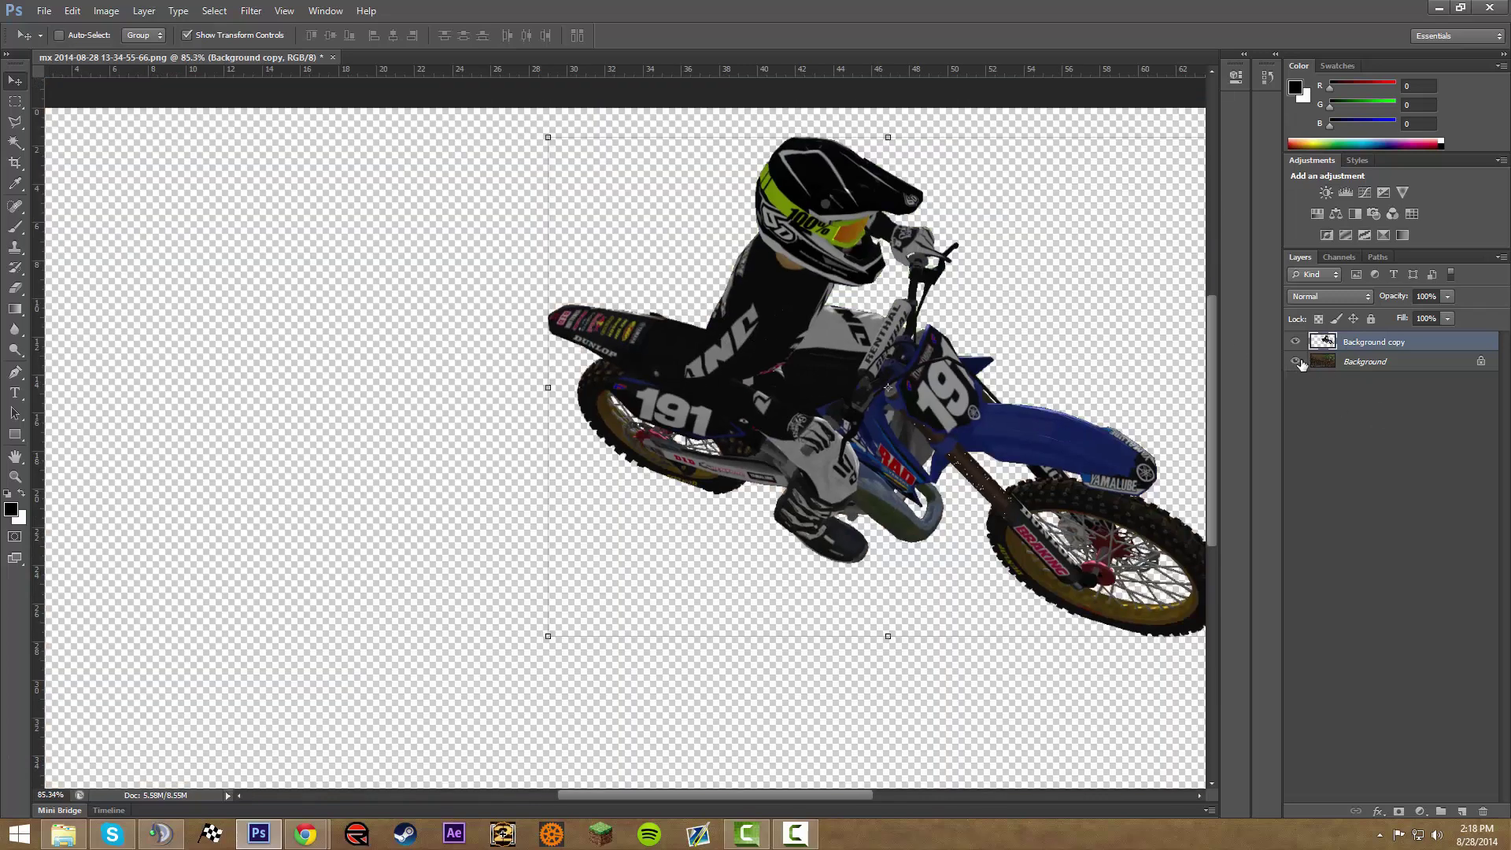
pyautogui.click(1295, 362)
pyautogui.click(1295, 341)
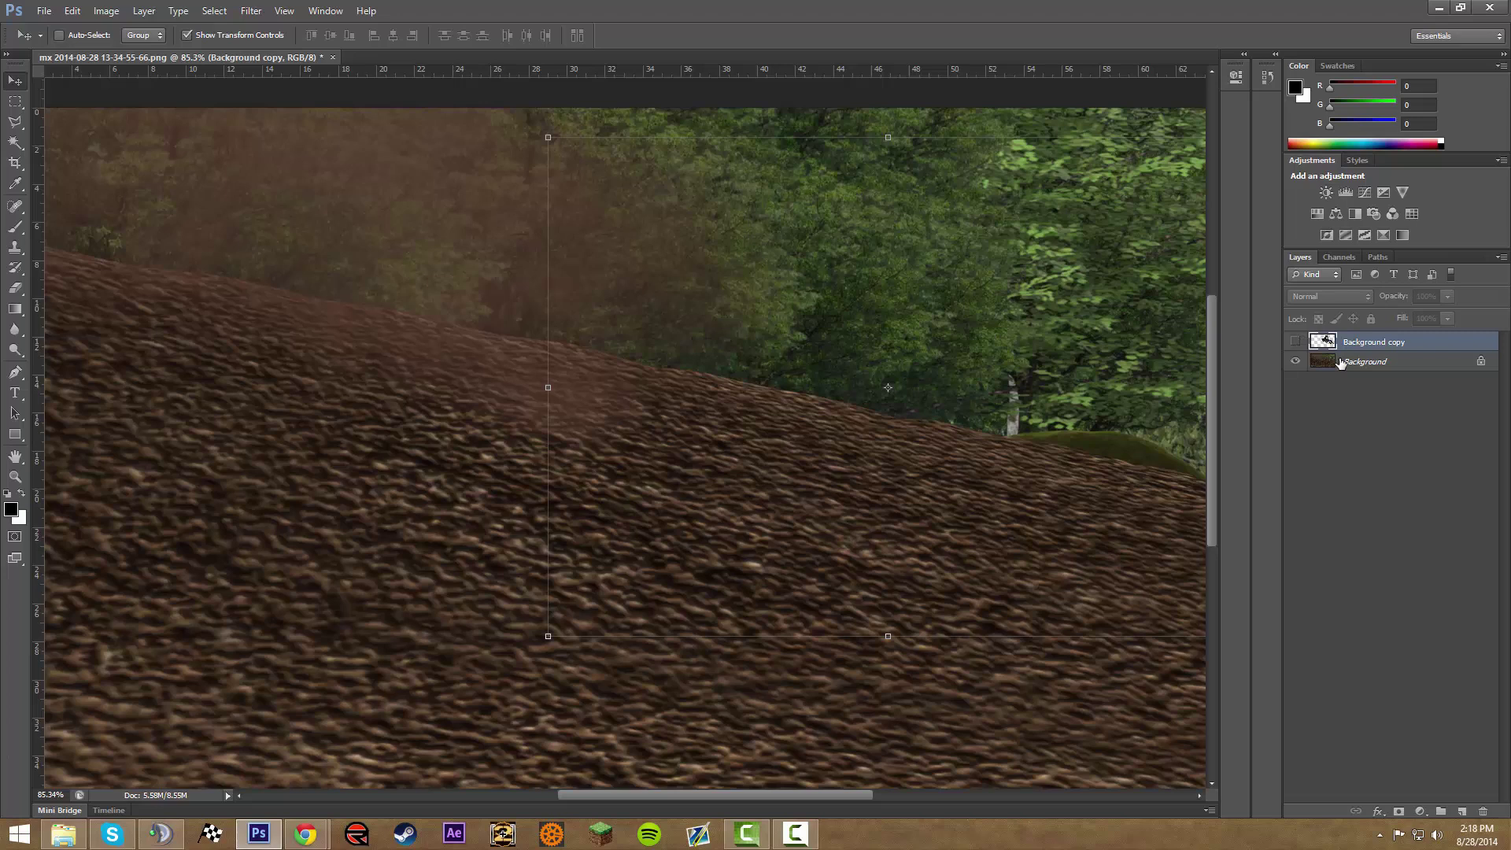
pyautogui.click(1295, 341)
pyautogui.scroll(-2, 929, 394)
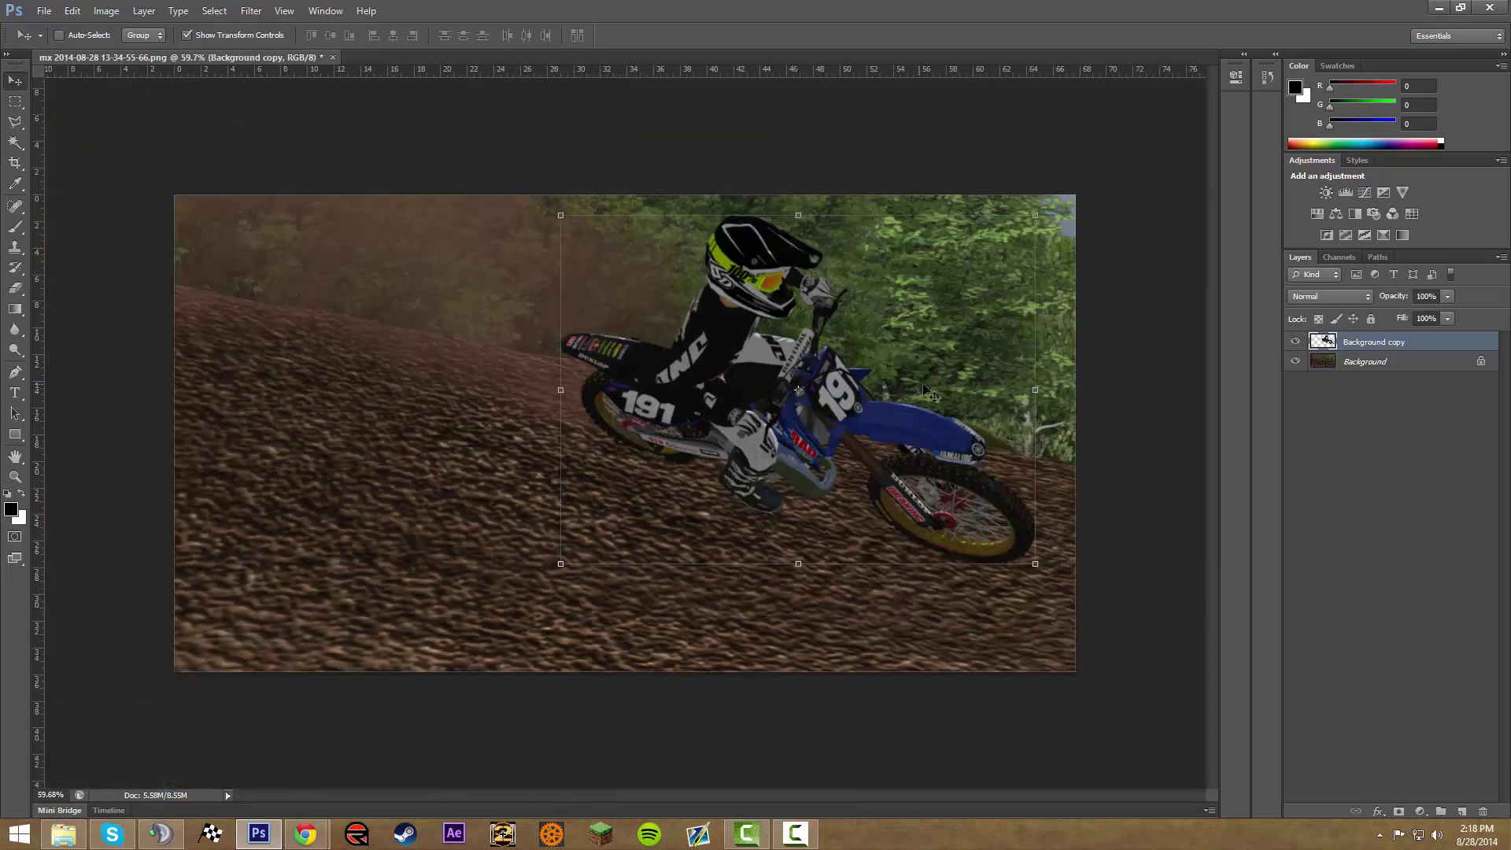
pyautogui.scroll(1, 927, 390)
pyautogui.click(17, 101)
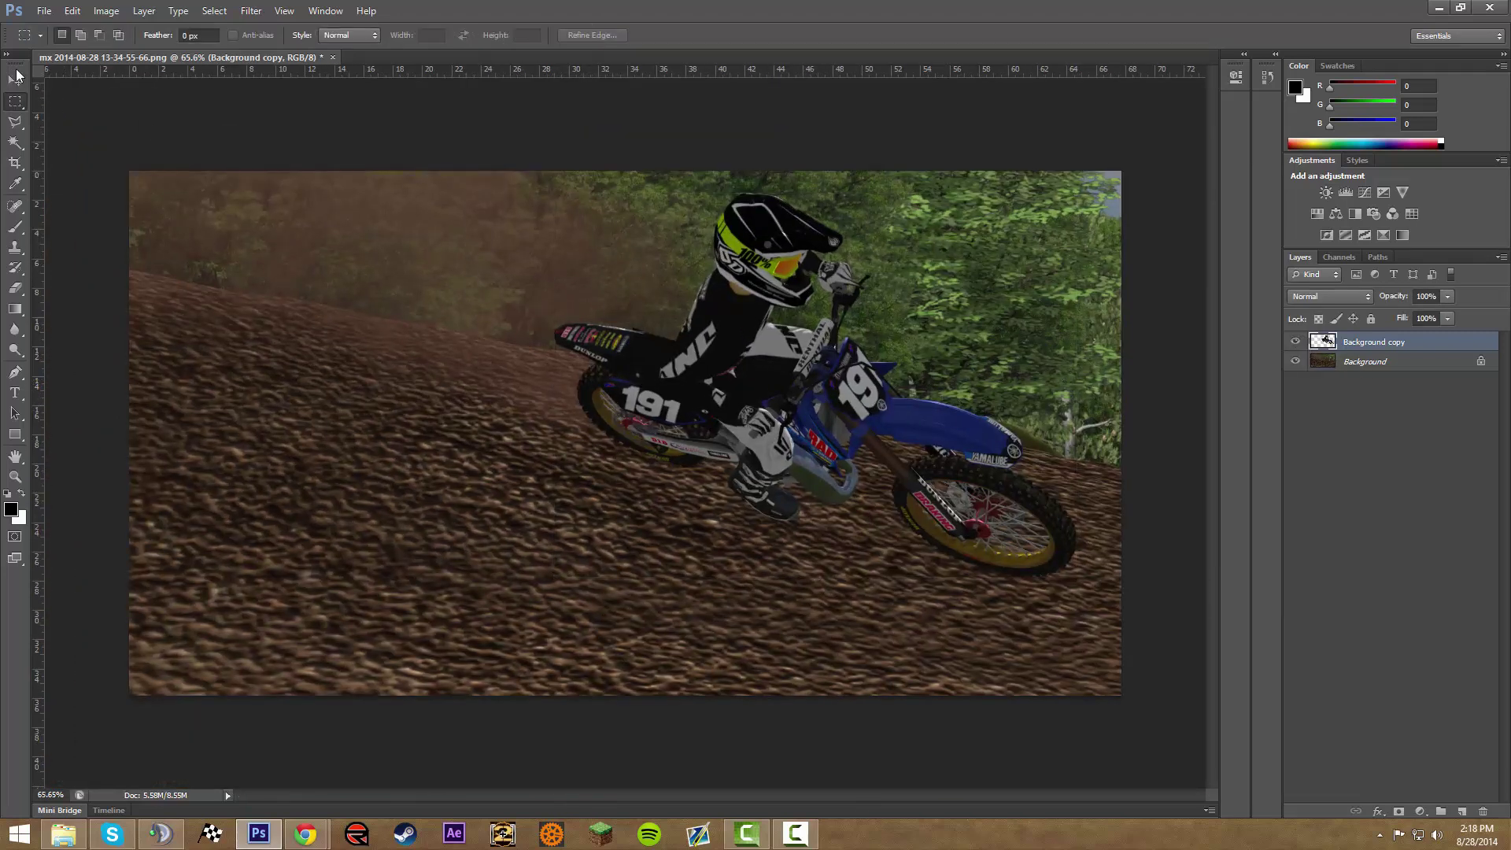
# Duplicate the rider cutout as a layer named 'shadow' placed beneath Background copy.
pyautogui.click(17, 77)
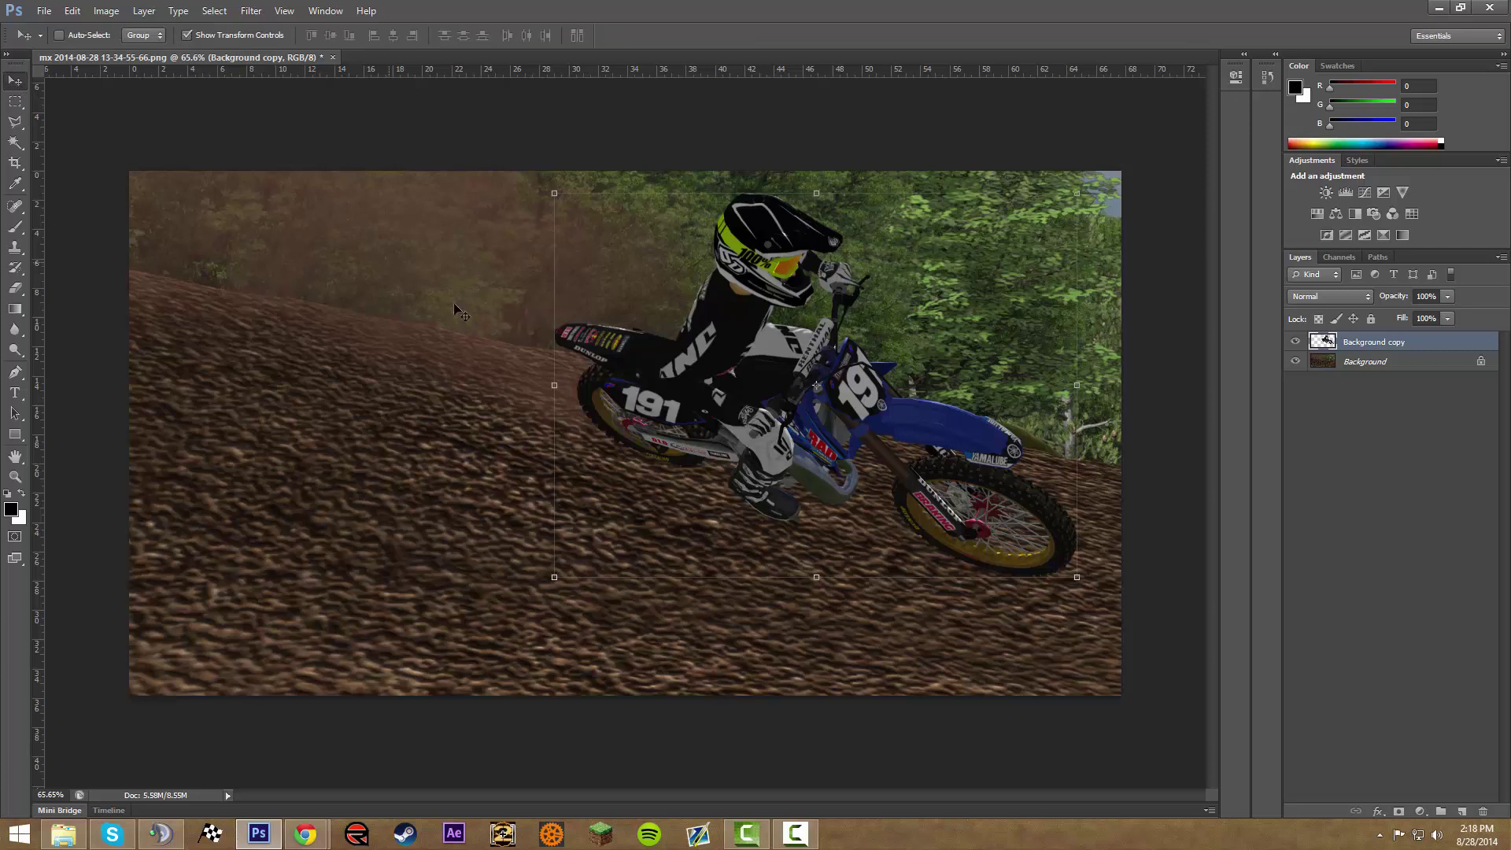
pyautogui.rightClick(1416, 346)
pyautogui.click(1406, 331)
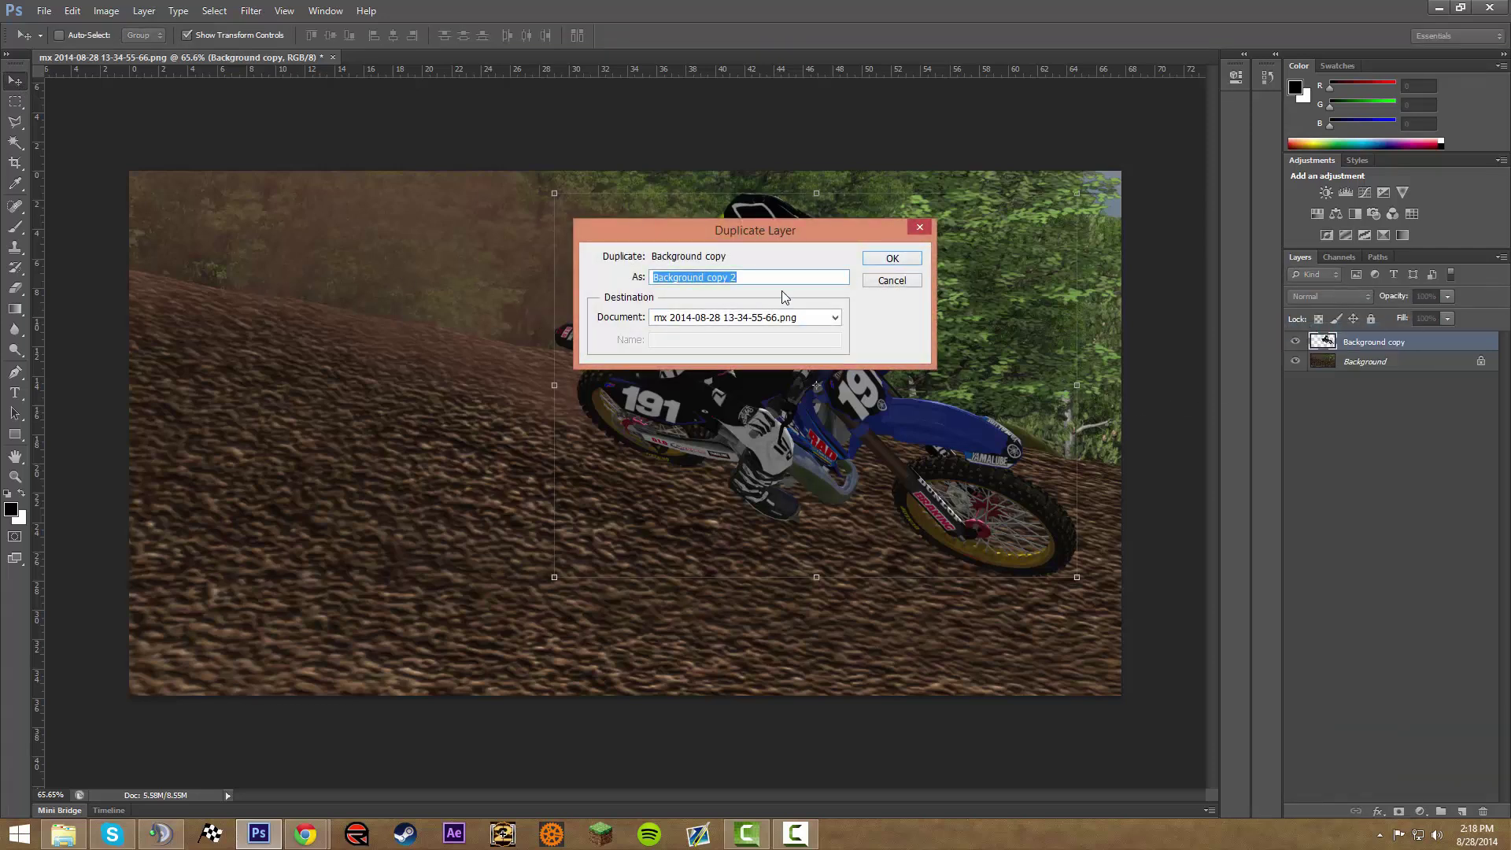
pyautogui.write('shadow')
pyautogui.press('Return')
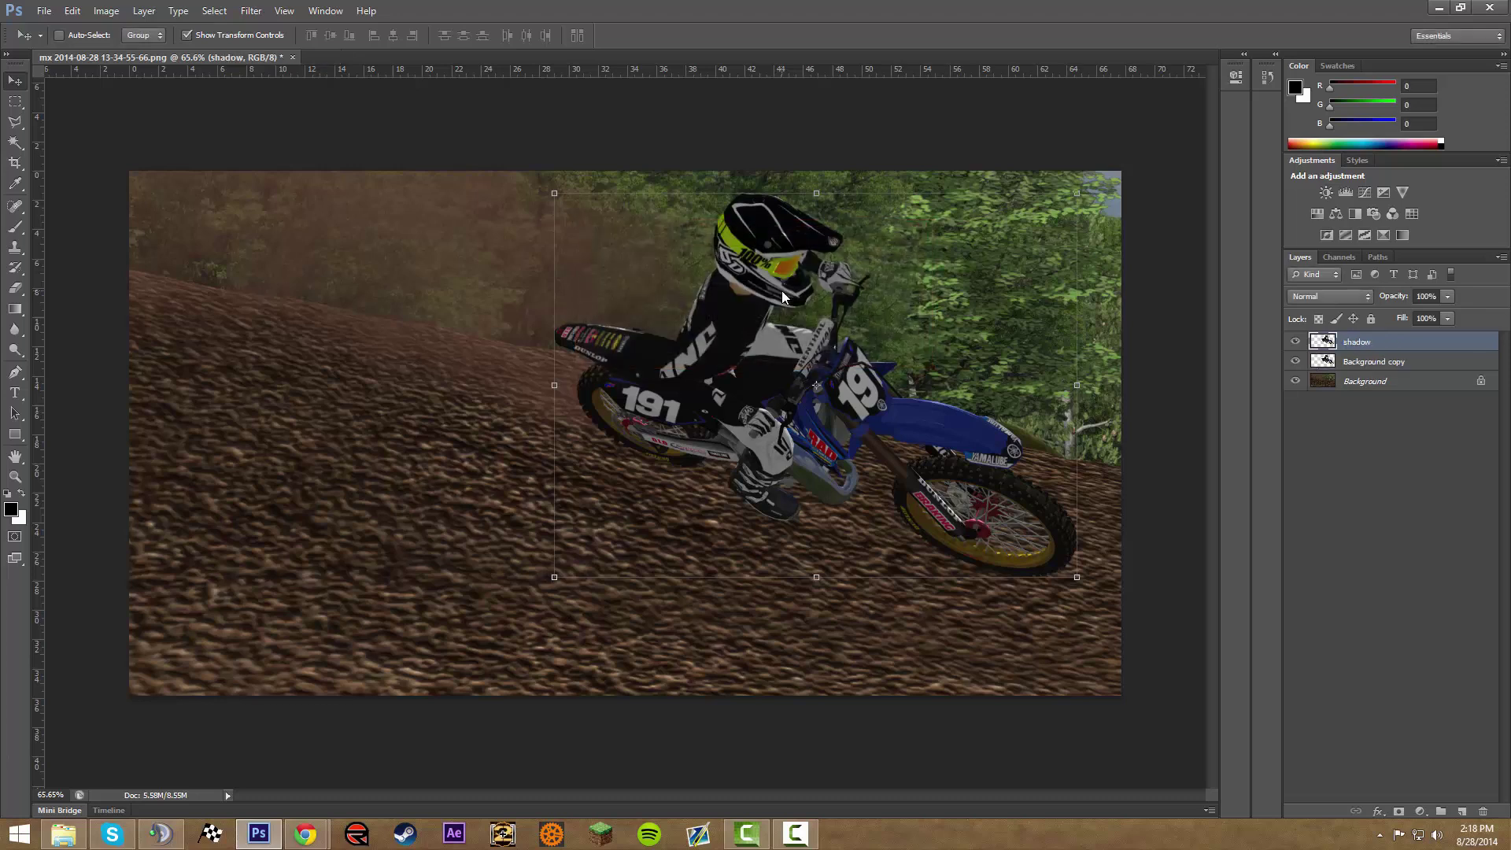
pyautogui.moveTo(1387, 345); pyautogui.dragTo(1420, 364)
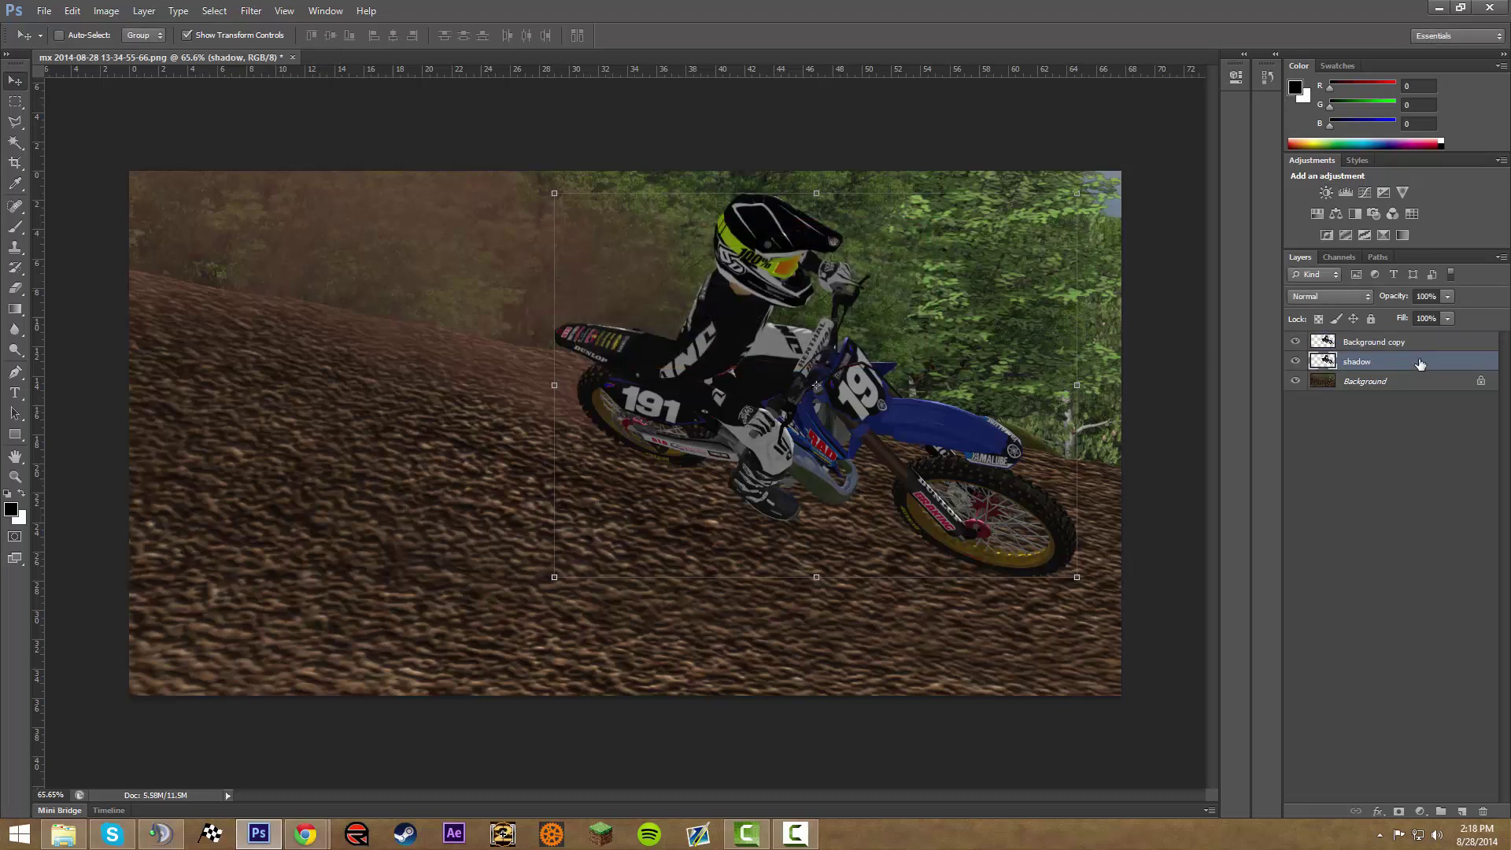
# Give the shadow layer a black Color Overlay layer style.
pyautogui.doubleClick(1420, 364)
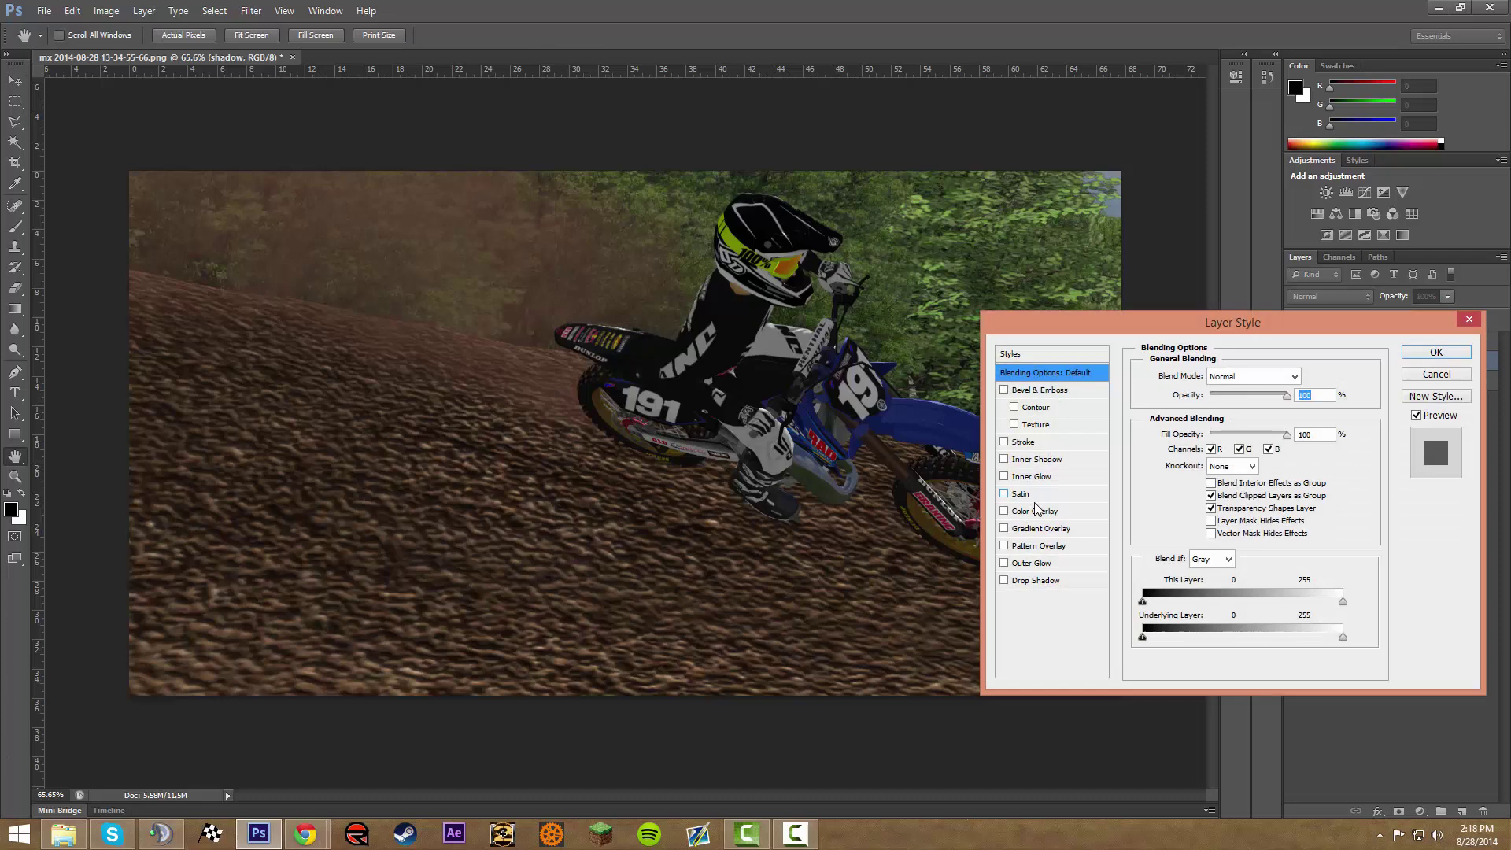
pyautogui.click(1057, 510)
pyautogui.click(1309, 377)
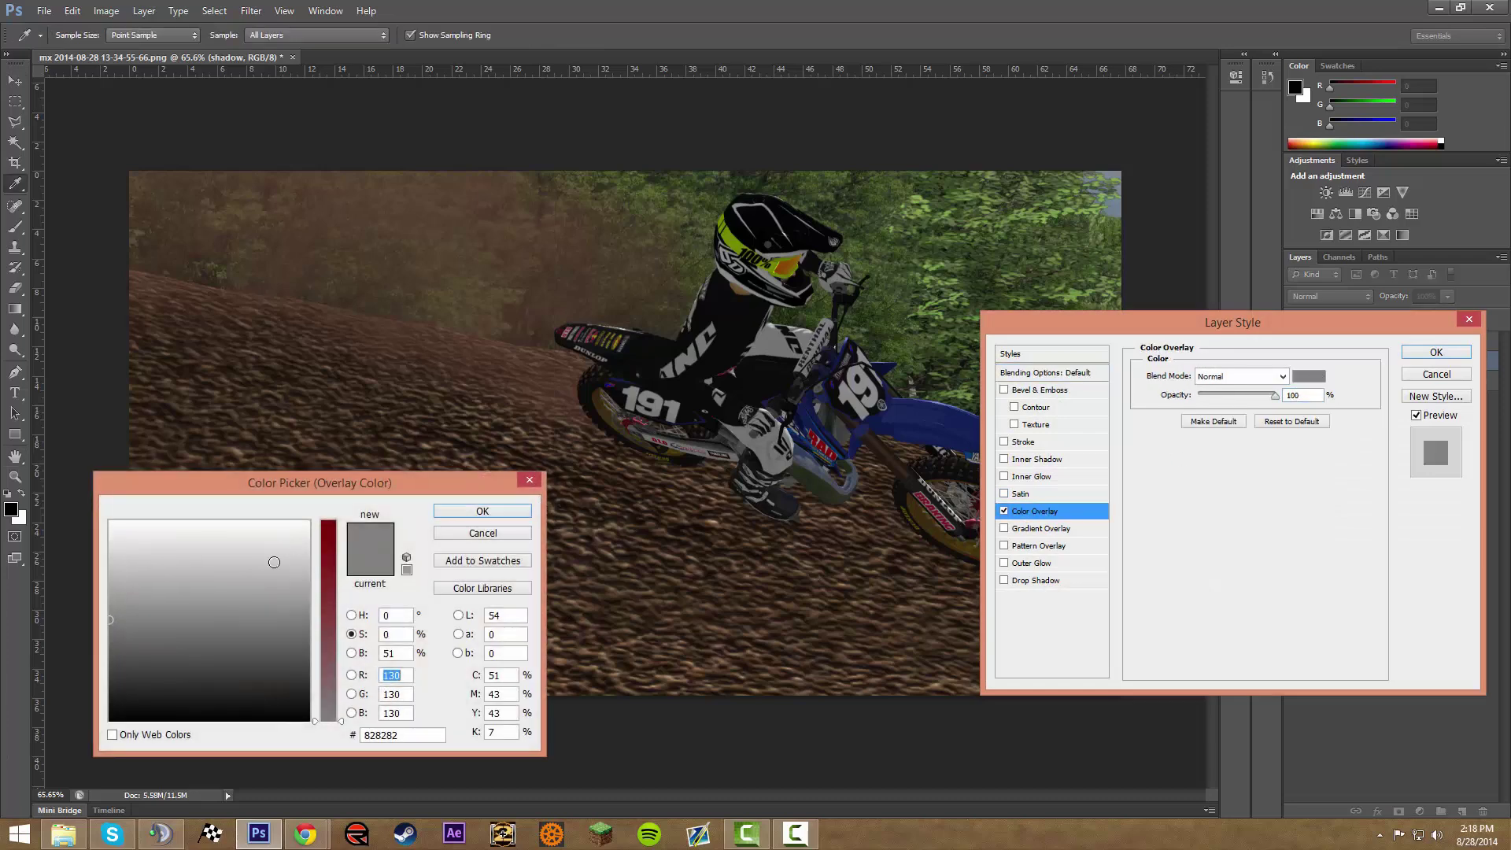
pyautogui.click(11, 510)
pyautogui.click(482, 511)
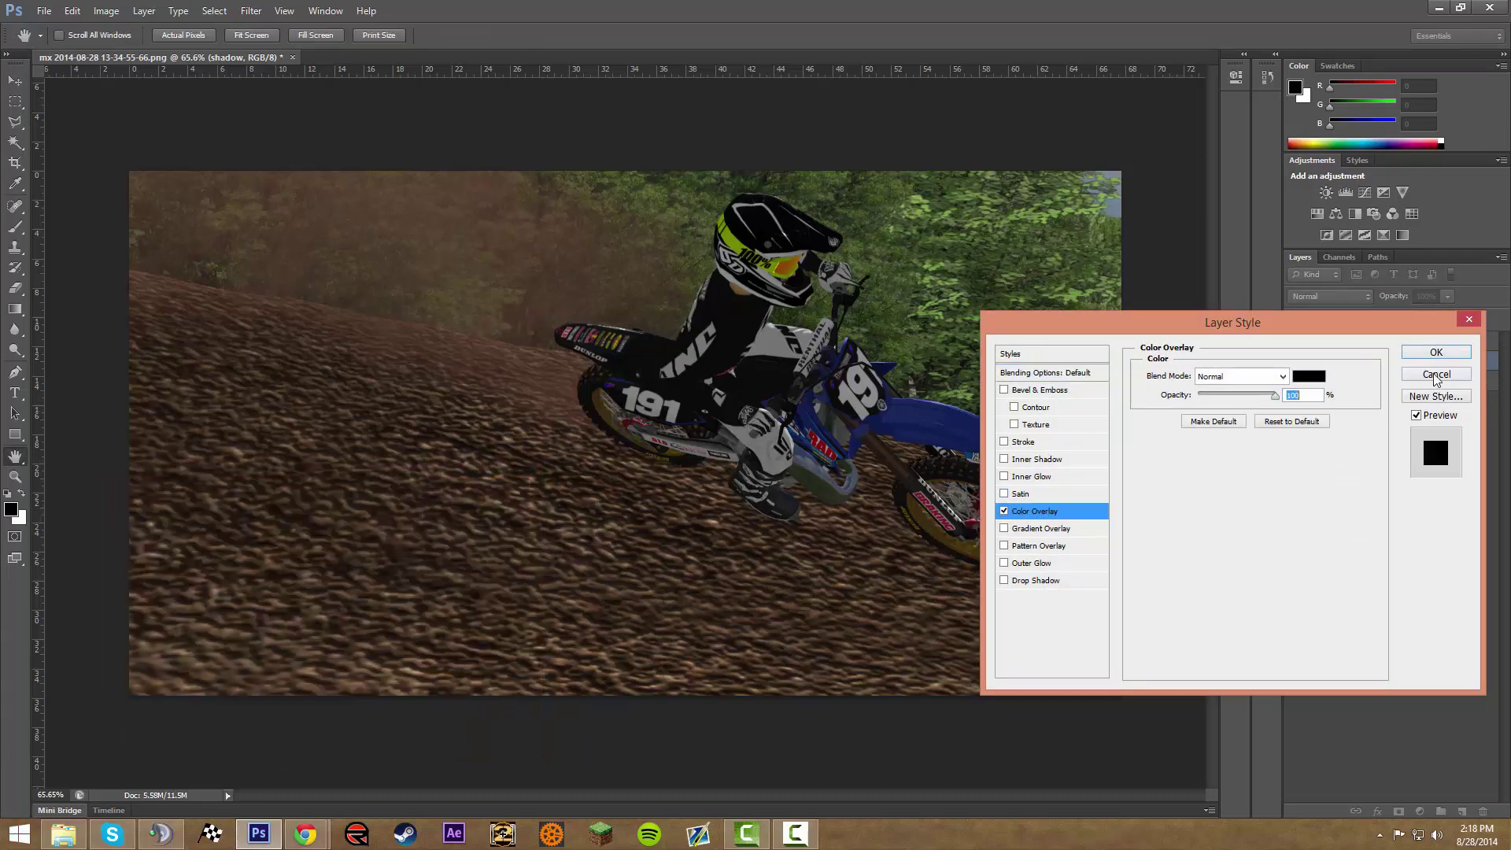
pyautogui.click(1437, 353)
pyautogui.press('v')
pyautogui.scroll(-3, 876, 404)
pyautogui.scroll(1, 877, 404)
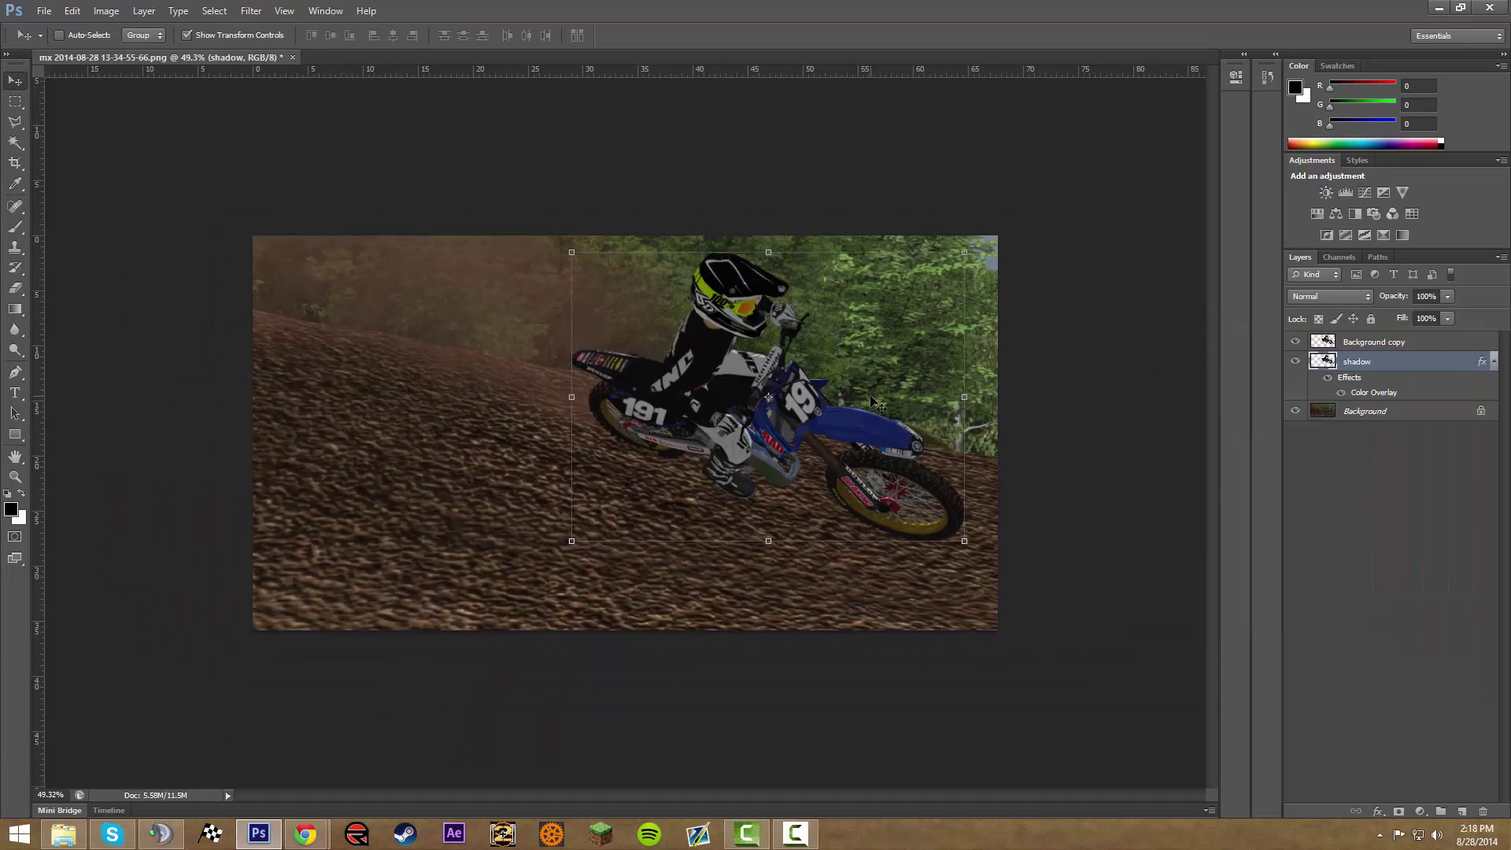
# Distort-transform the shadow, flipping it down onto the ground under the bike.
pyautogui.hotkey('ctrl', 't')
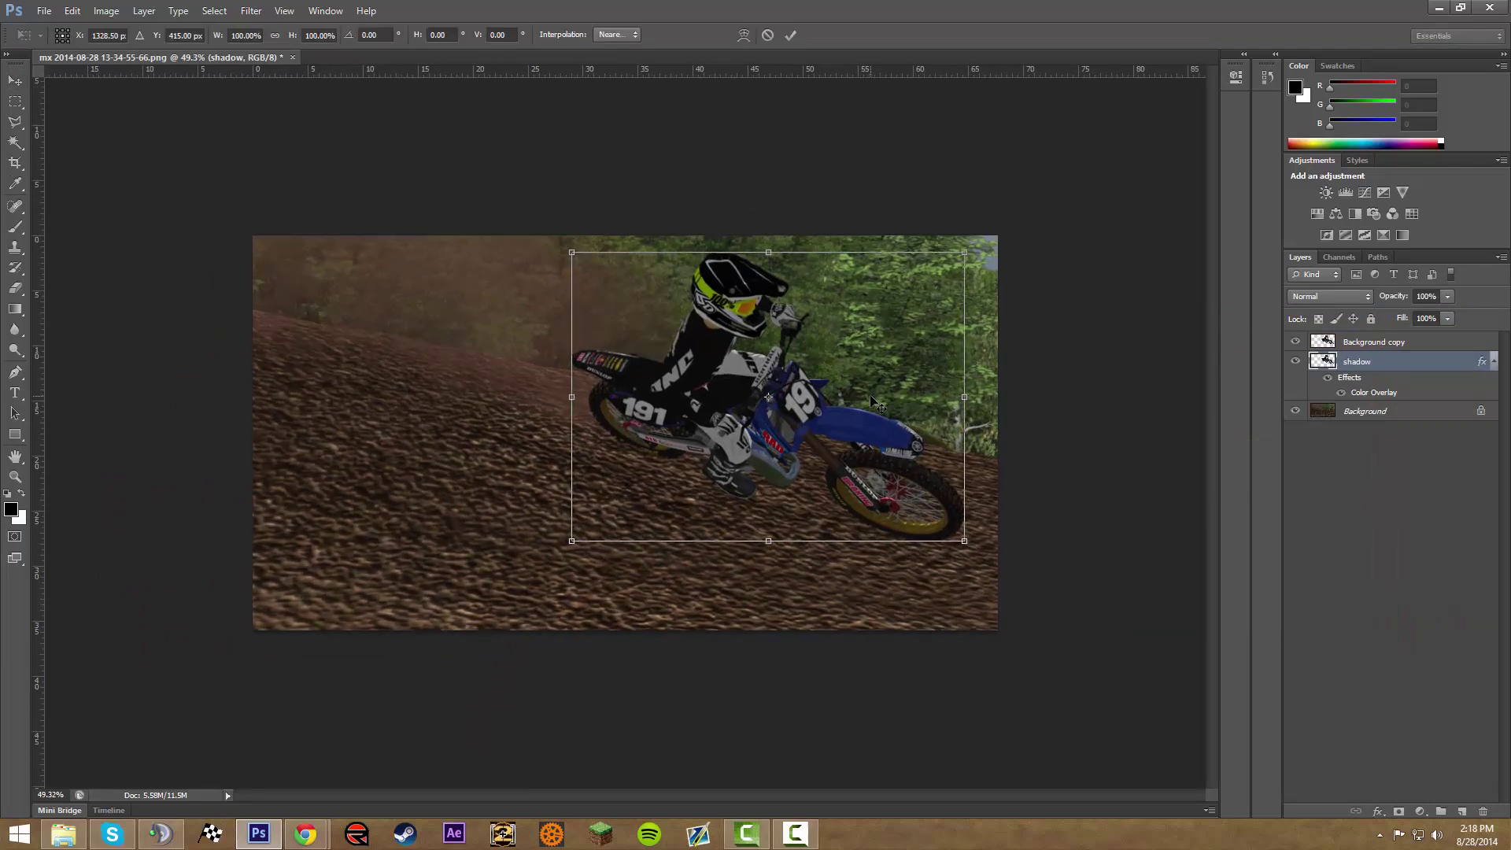
pyautogui.rightClick(872, 400)
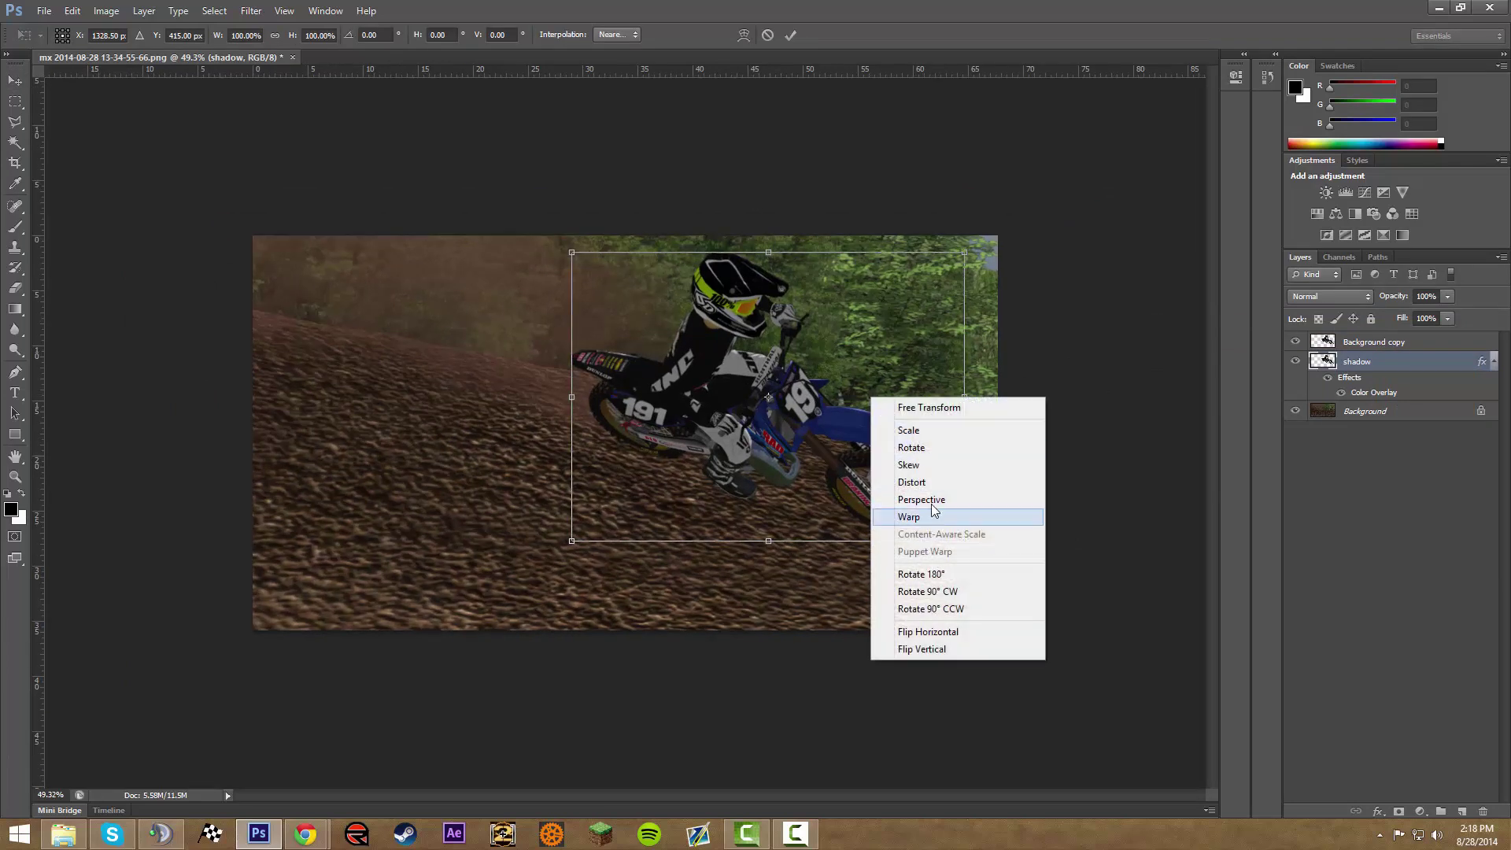
pyautogui.click(920, 481)
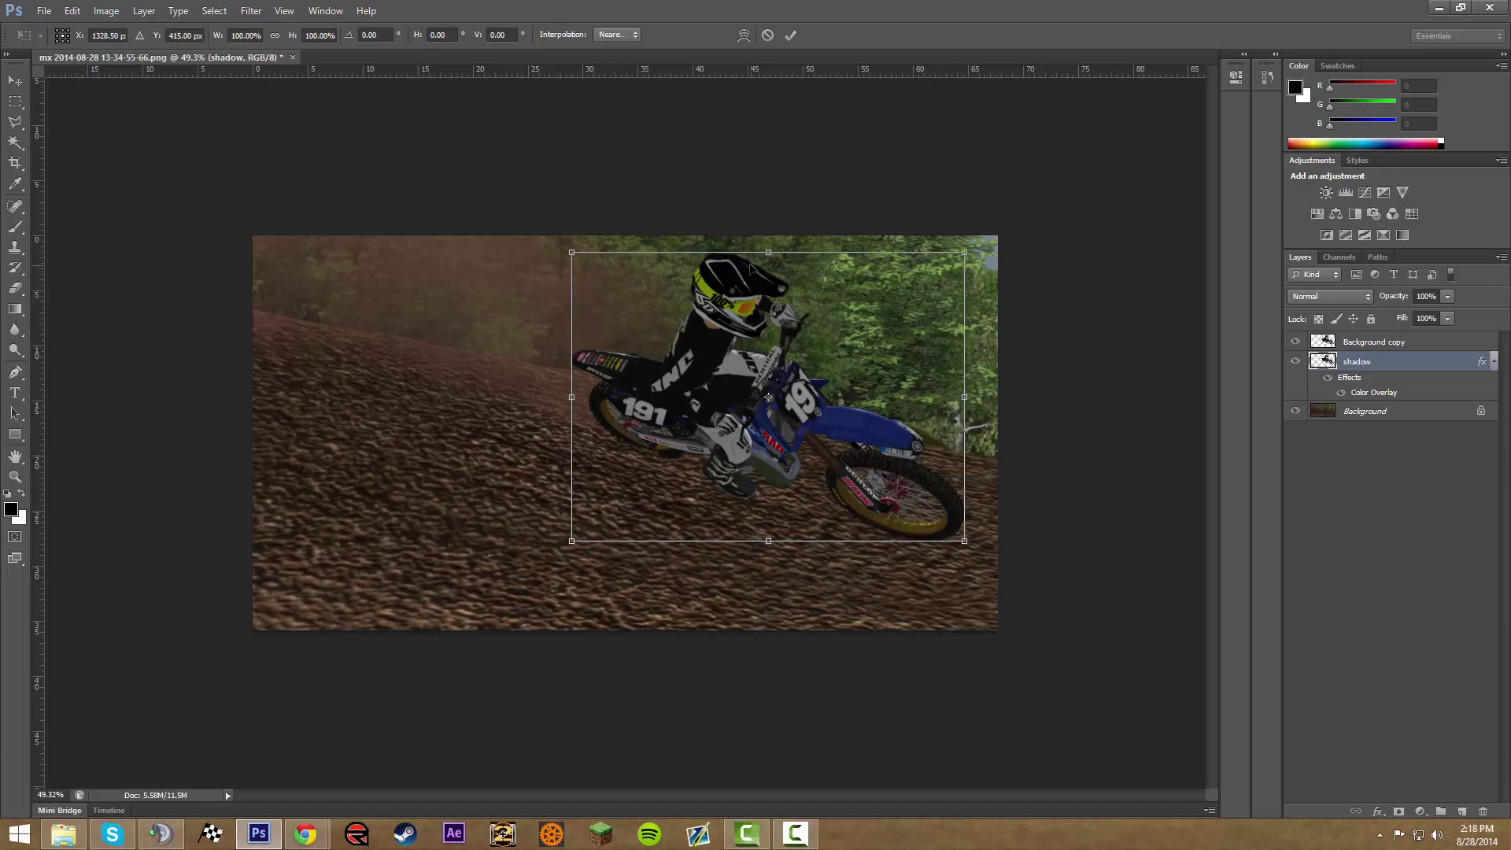
pyautogui.moveTo(769, 258); pyautogui.dragTo(699, 768)
pyautogui.moveTo(744, 657); pyautogui.dragTo(735, 578)
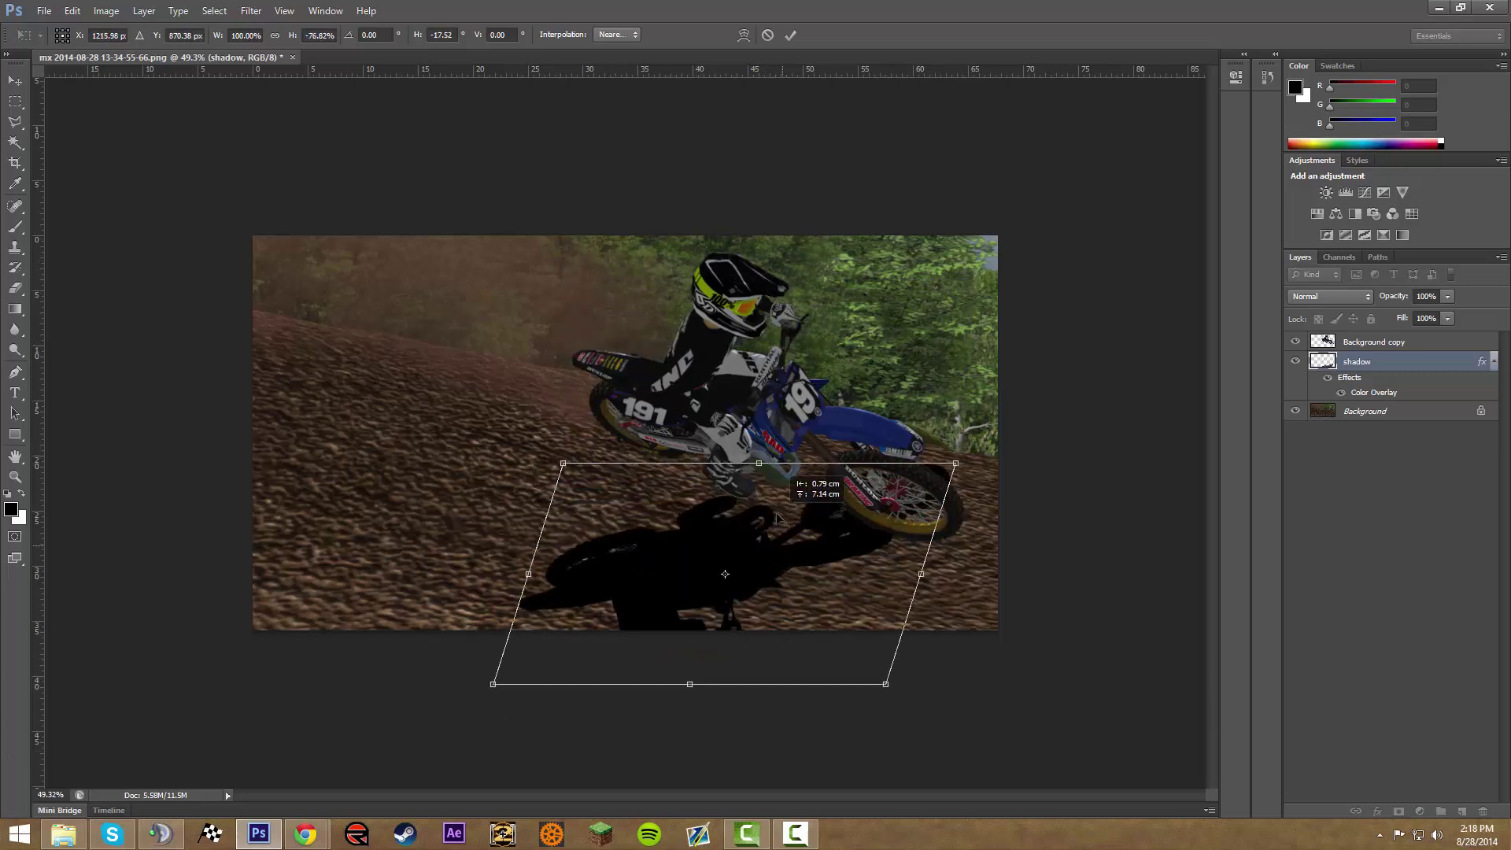
# Drag the shadow's corners to lay it across the dirt behind the bike, then commit.
pyautogui.moveTo(564, 465); pyautogui.dragTo(572, 293)
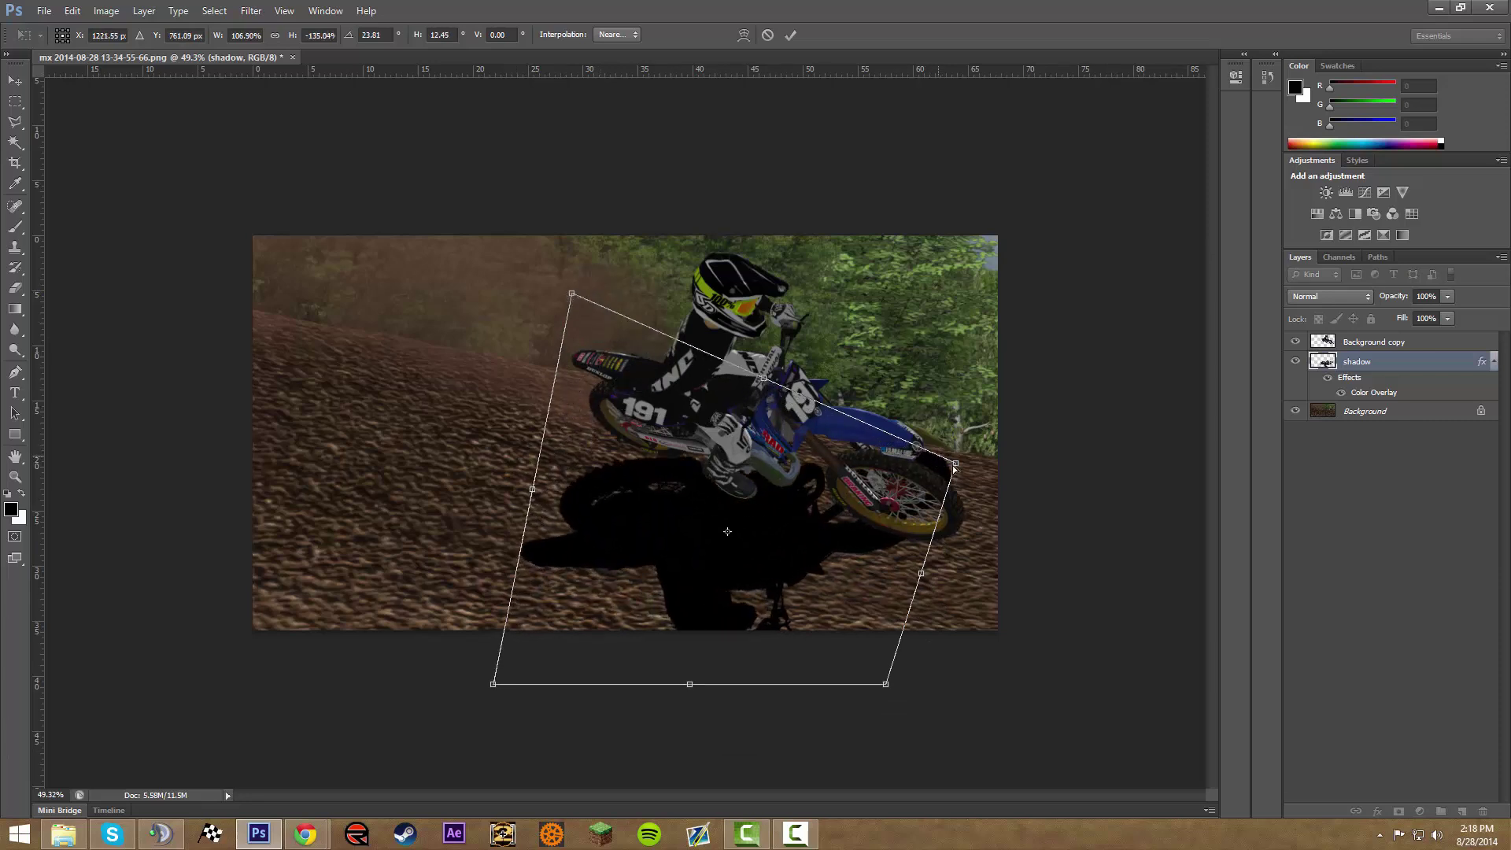
pyautogui.moveTo(956, 464); pyautogui.dragTo(950, 524)
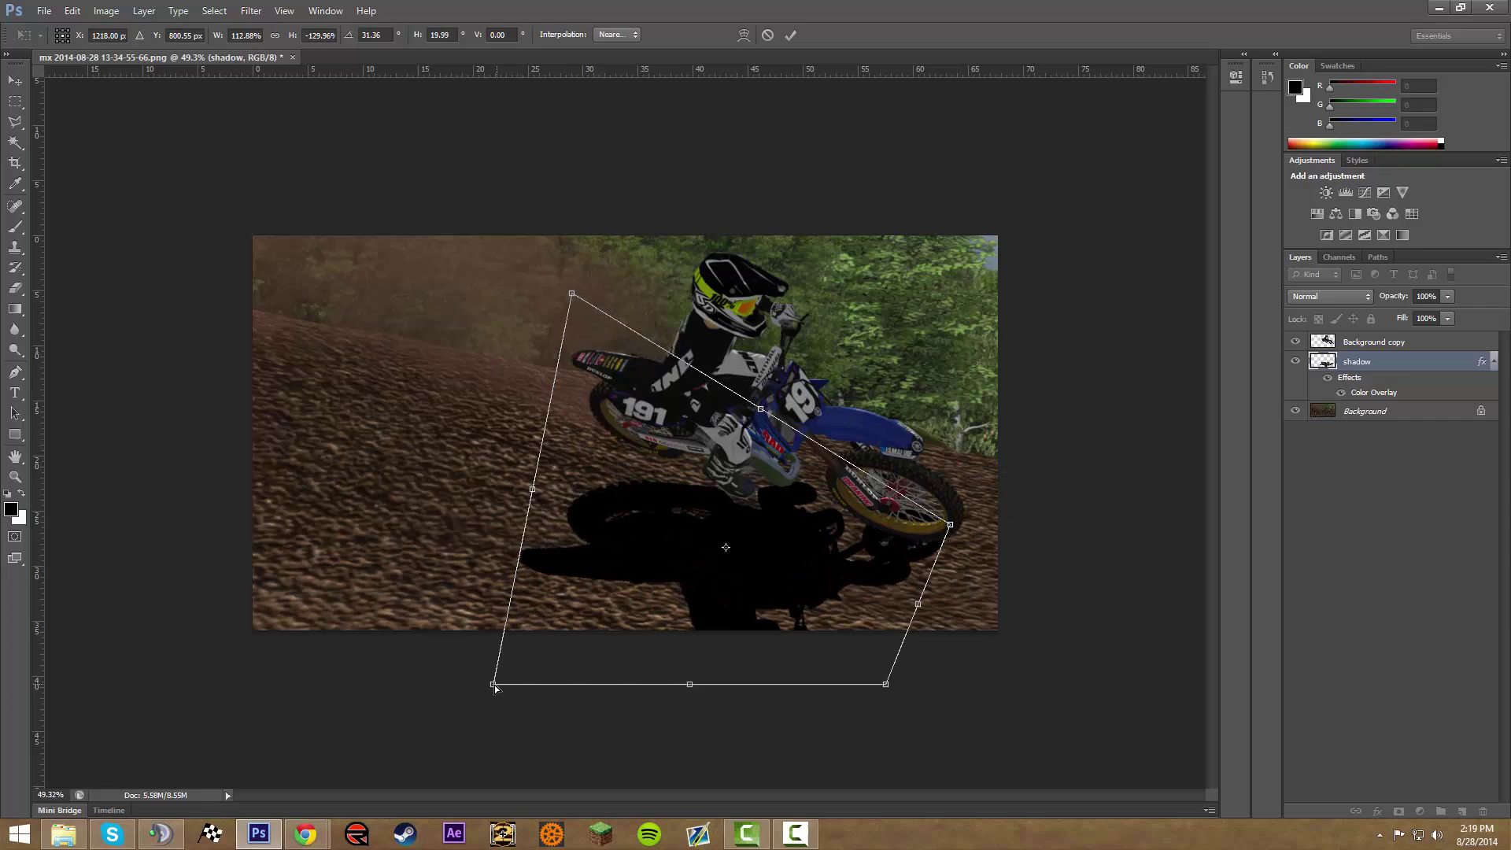
pyautogui.moveTo(494, 686); pyautogui.dragTo(478, 523)
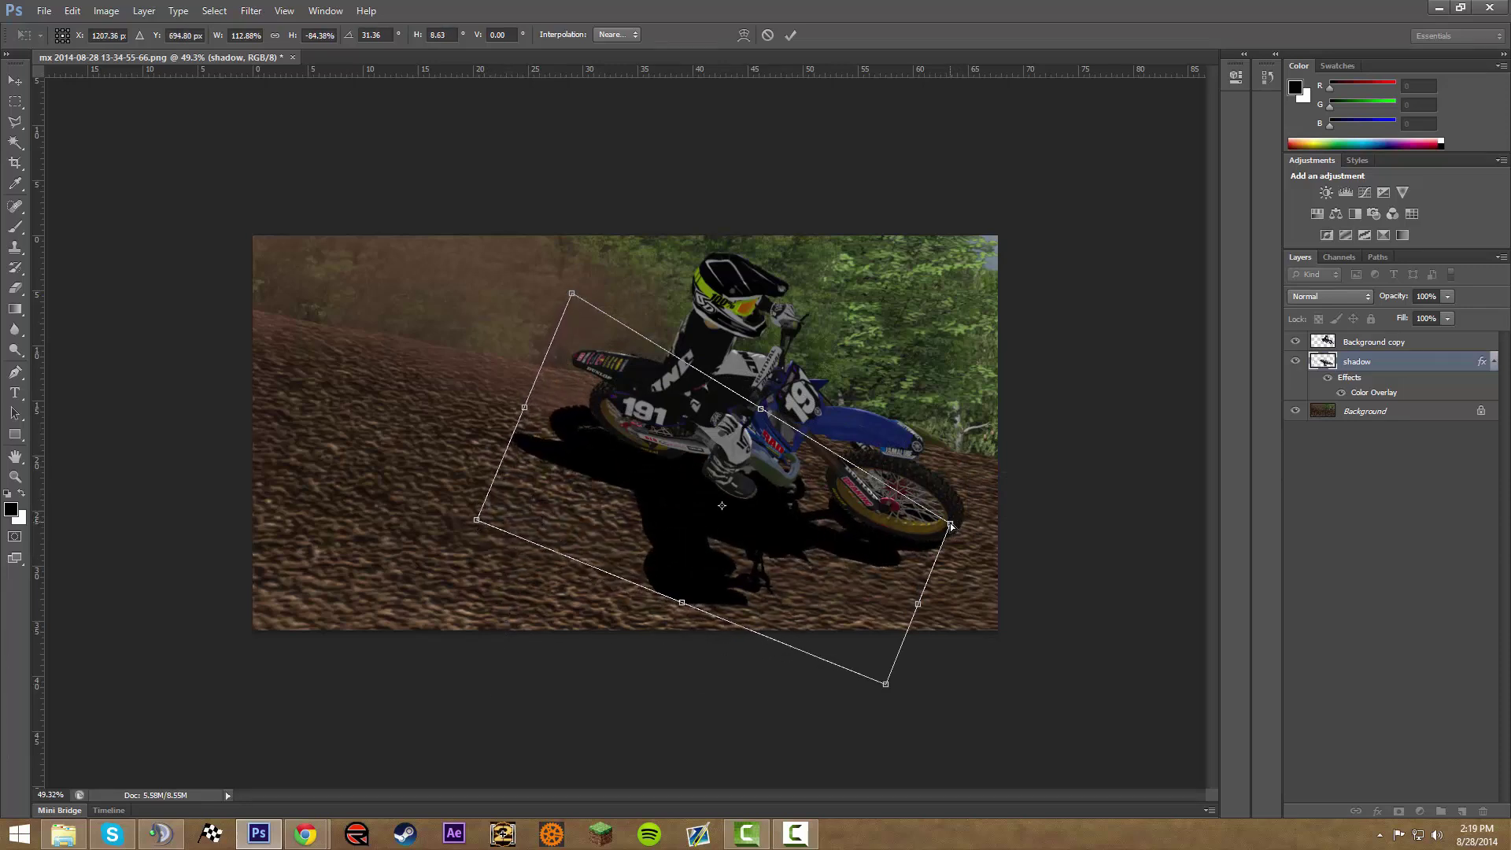
pyautogui.moveTo(951, 526); pyautogui.dragTo(900, 584)
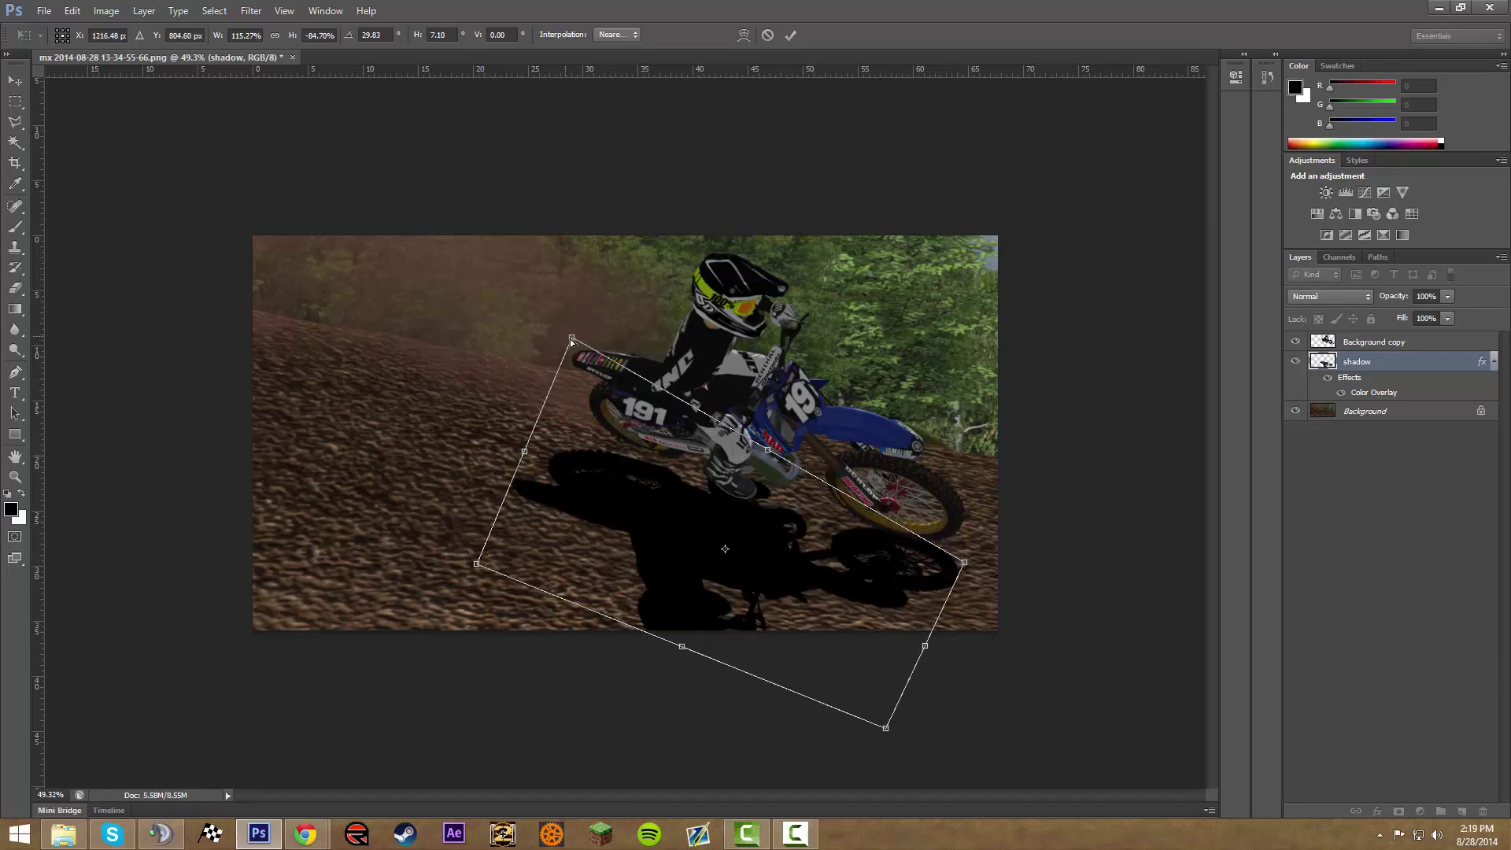
pyautogui.moveTo(572, 340); pyautogui.dragTo(591, 328)
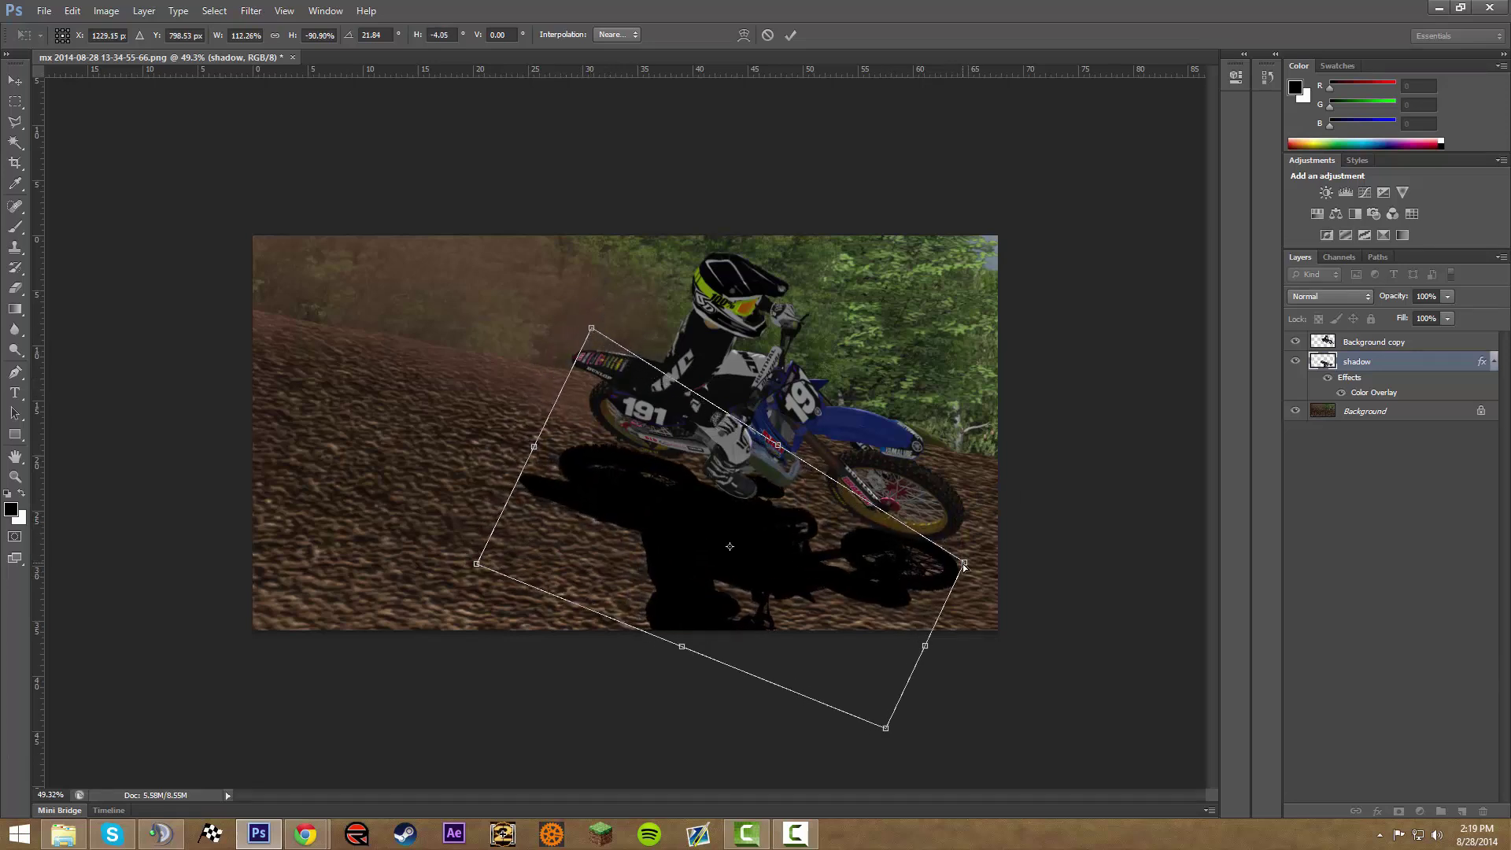
pyautogui.moveTo(966, 567); pyautogui.dragTo(999, 575)
pyautogui.moveTo(888, 730); pyautogui.dragTo(865, 758)
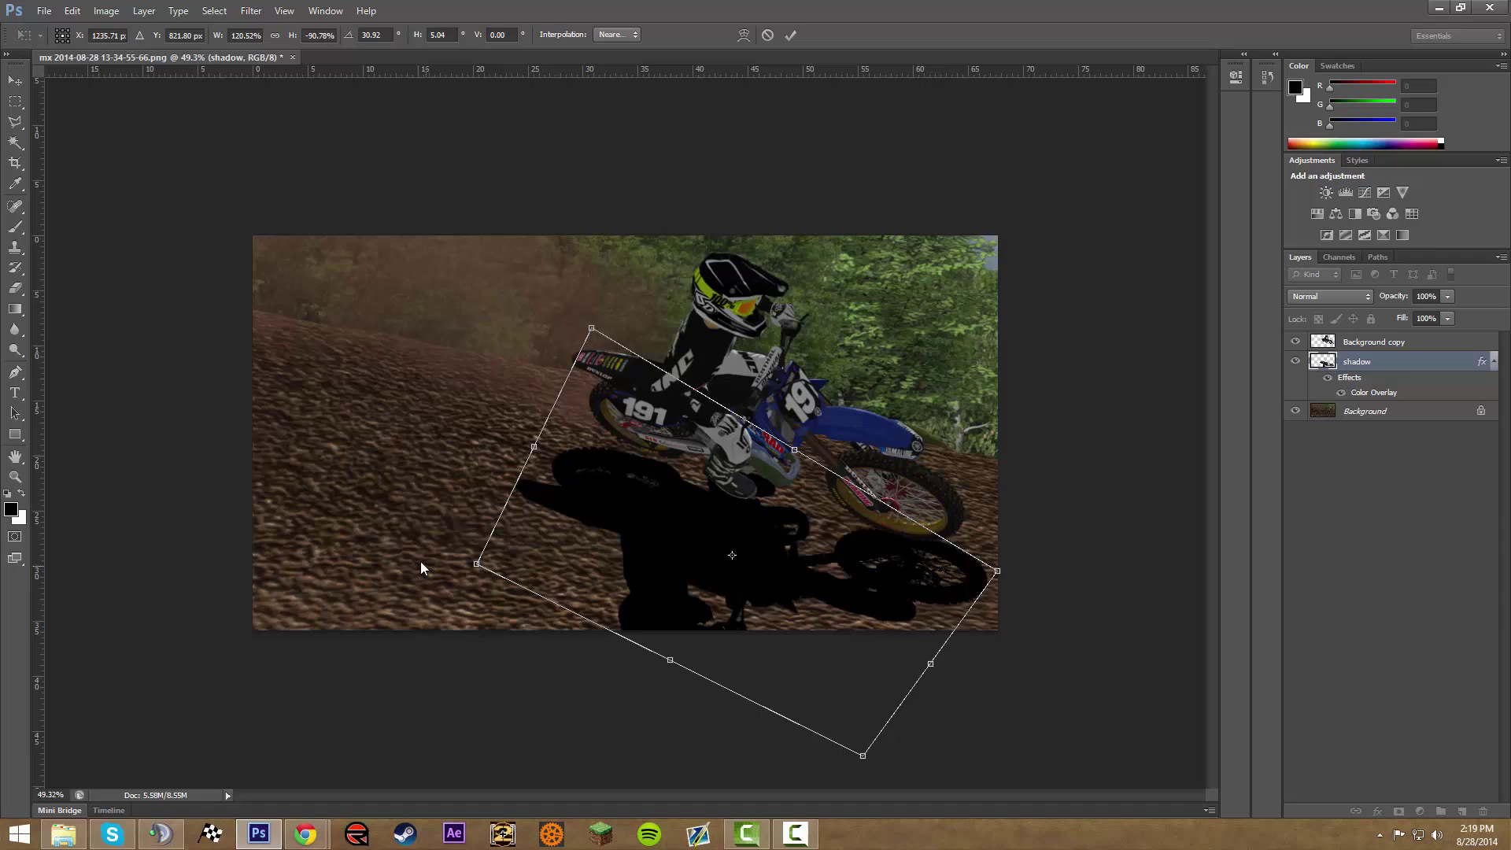
pyautogui.moveTo(478, 565)
pyautogui.mouseDown()
pyautogui.moveTo(466, 548)
pyautogui.moveTo(496, 543)
pyautogui.moveTo(489, 554)
pyautogui.mouseUp()
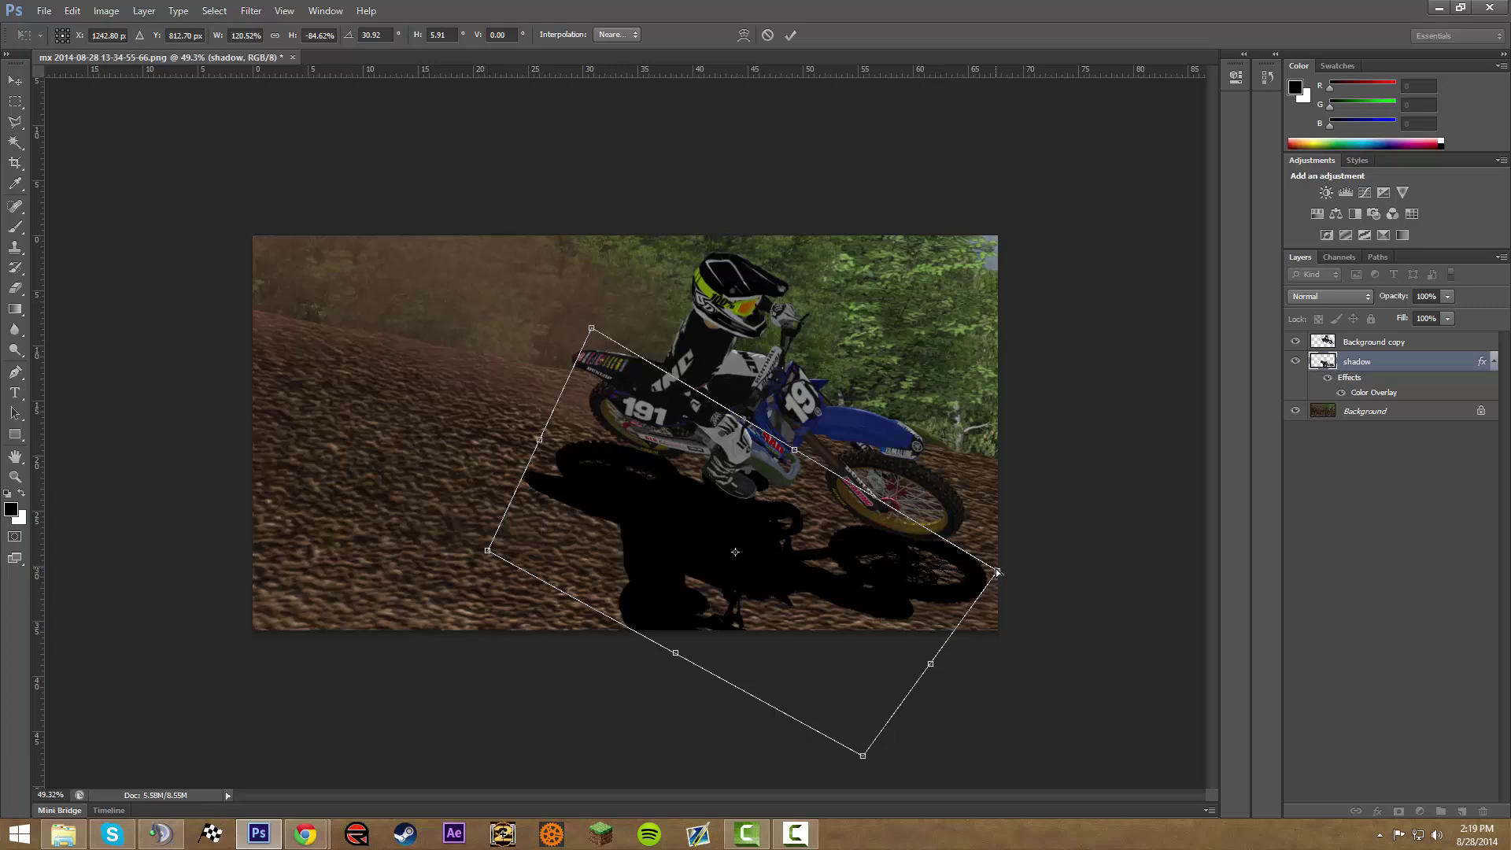
pyautogui.moveTo(998, 572); pyautogui.dragTo(944, 564)
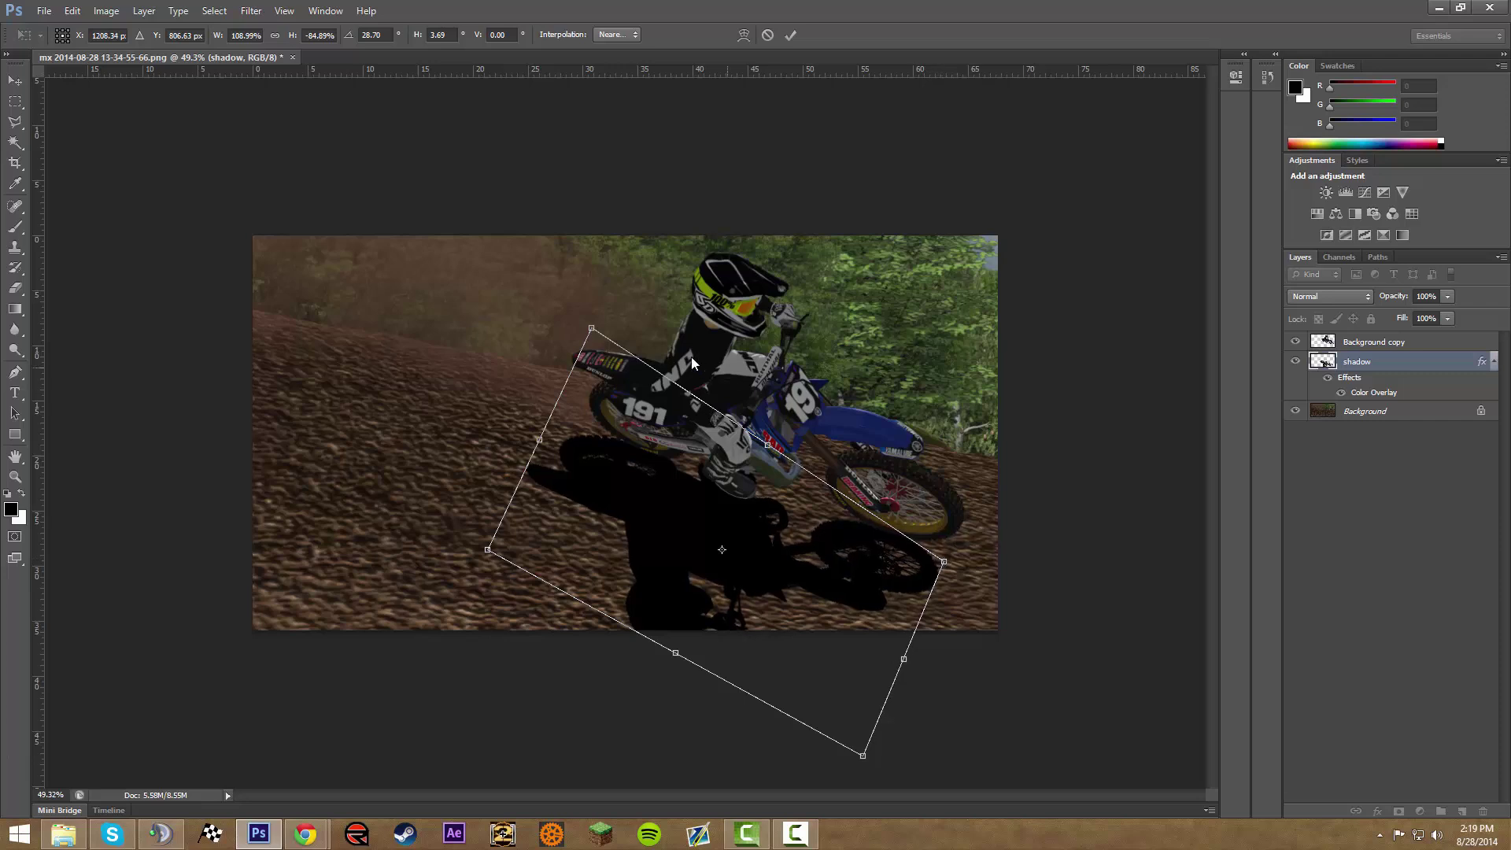
pyautogui.moveTo(597, 331); pyautogui.dragTo(618, 345)
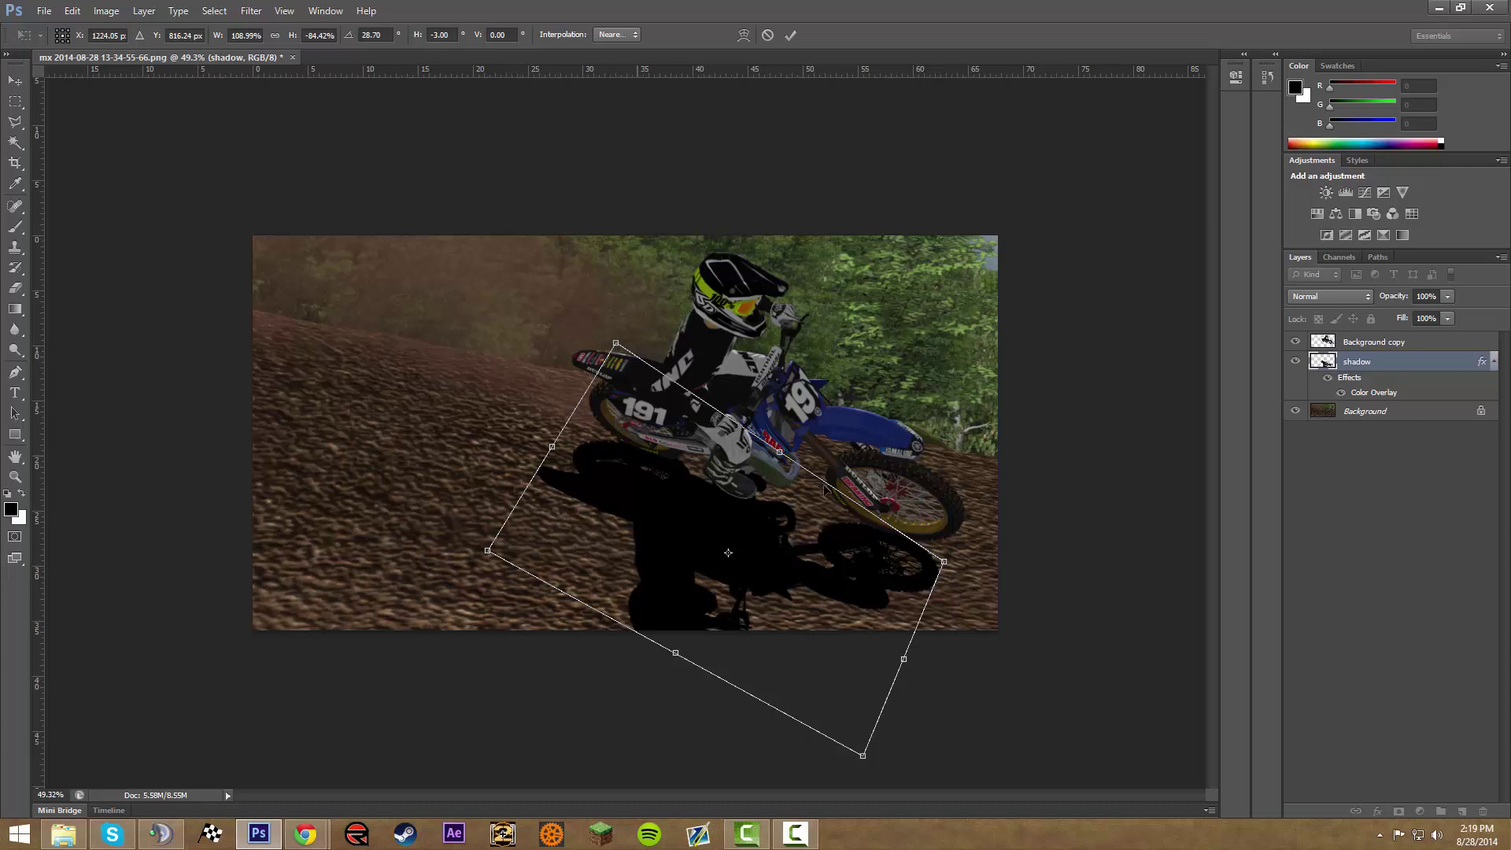
pyautogui.moveTo(946, 563); pyautogui.dragTo(957, 565)
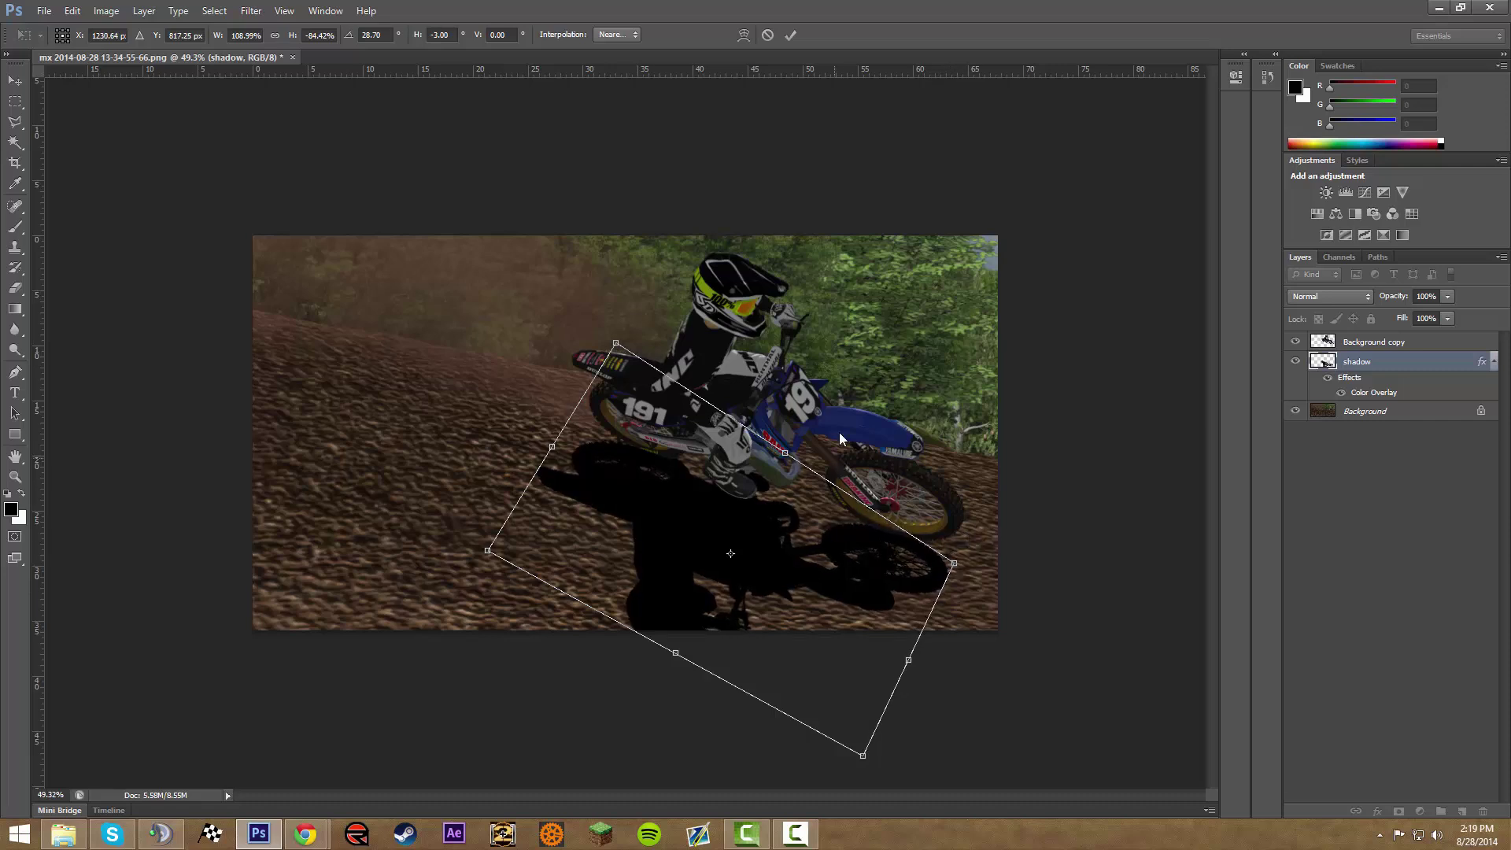
pyautogui.click(792, 35)
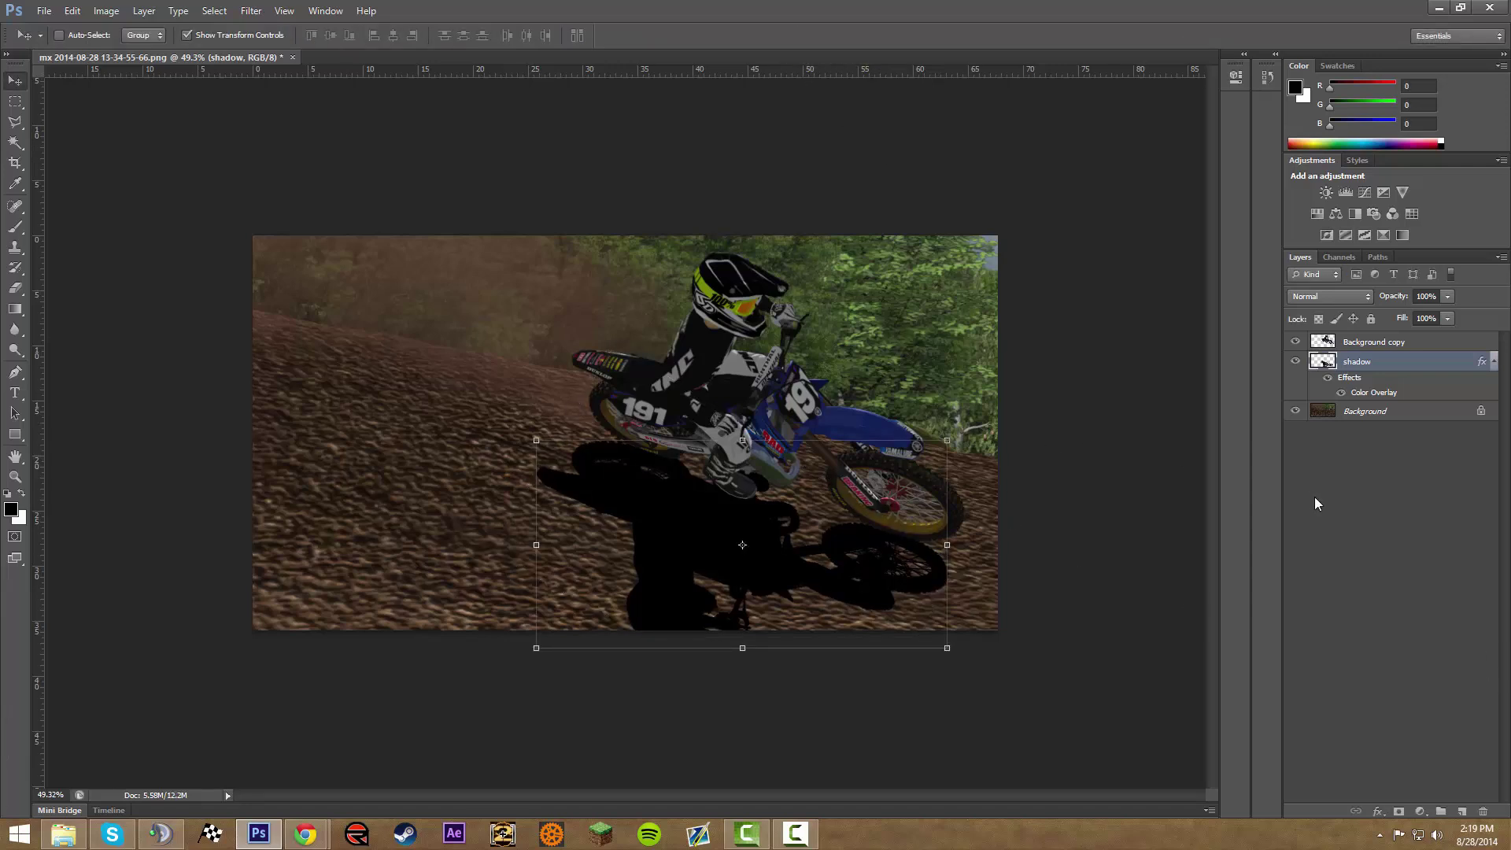
# Lower the shadow layer's opacity to about 51%.
pyautogui.click(1446, 298)
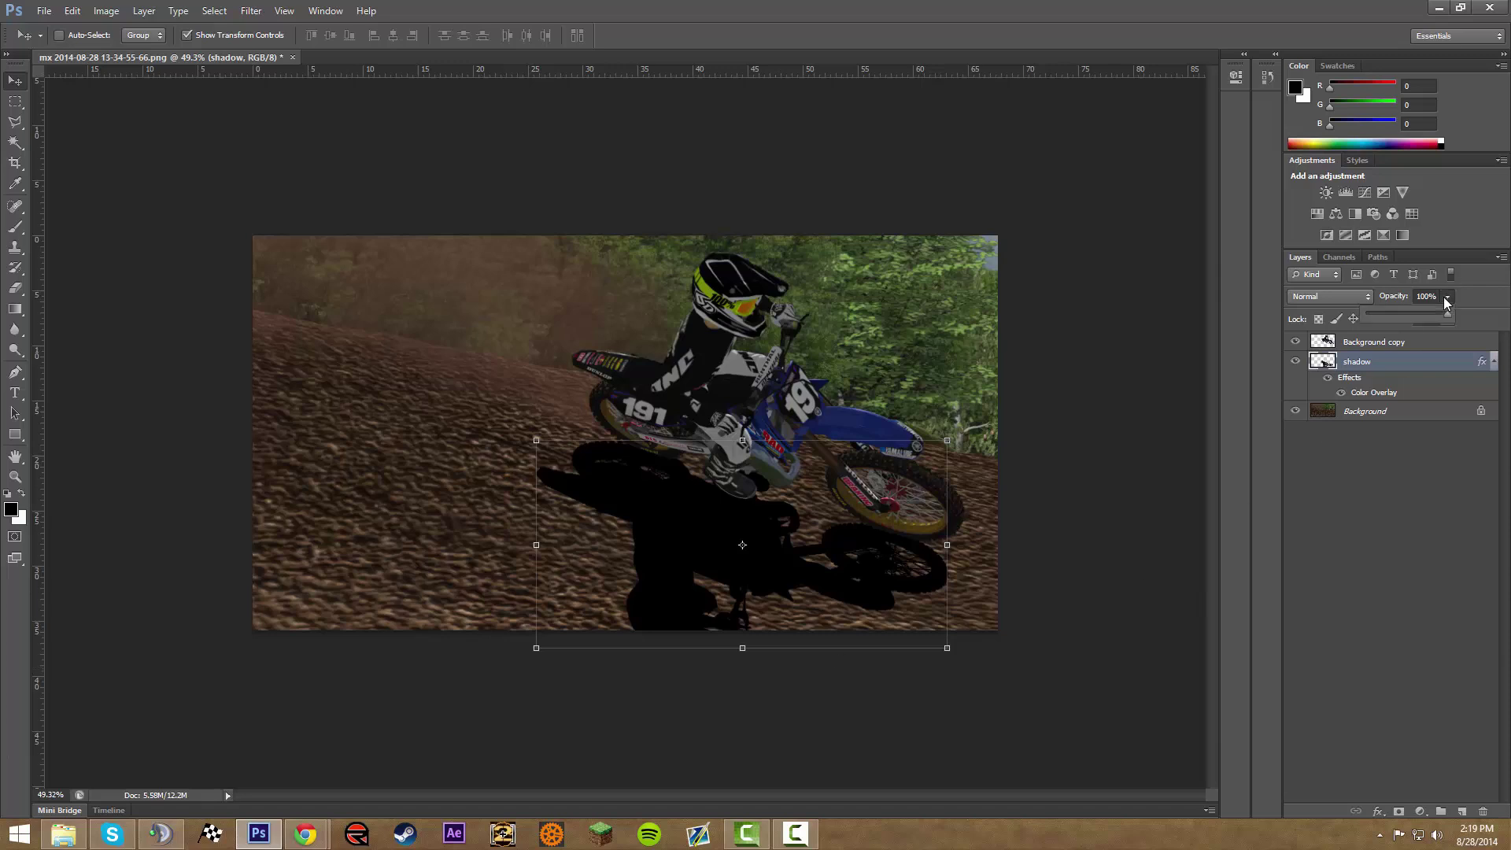
pyautogui.moveTo(1428, 316); pyautogui.dragTo(1418, 318)
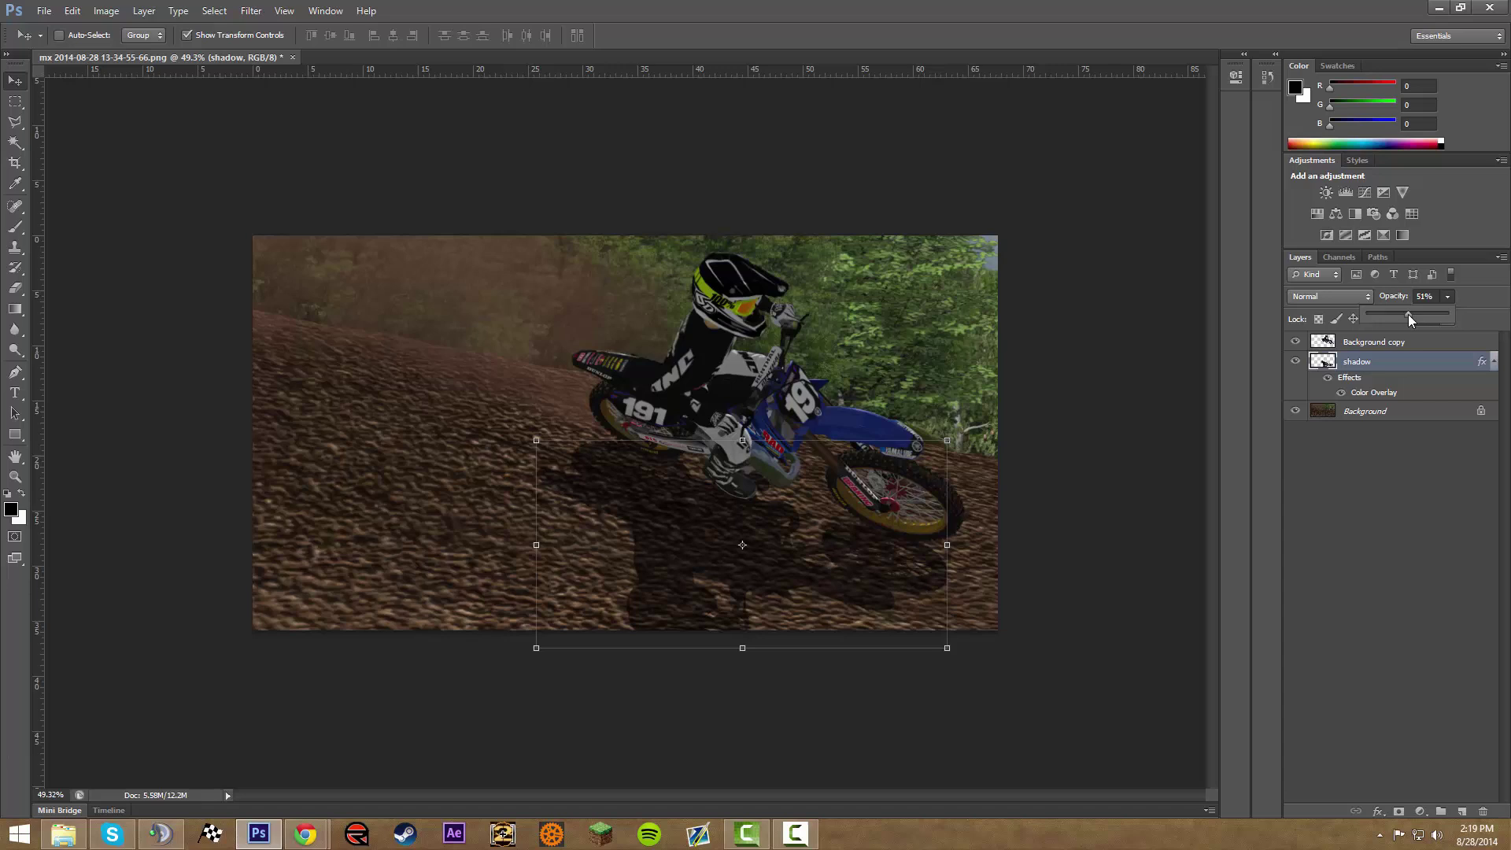
pyautogui.click(1384, 537)
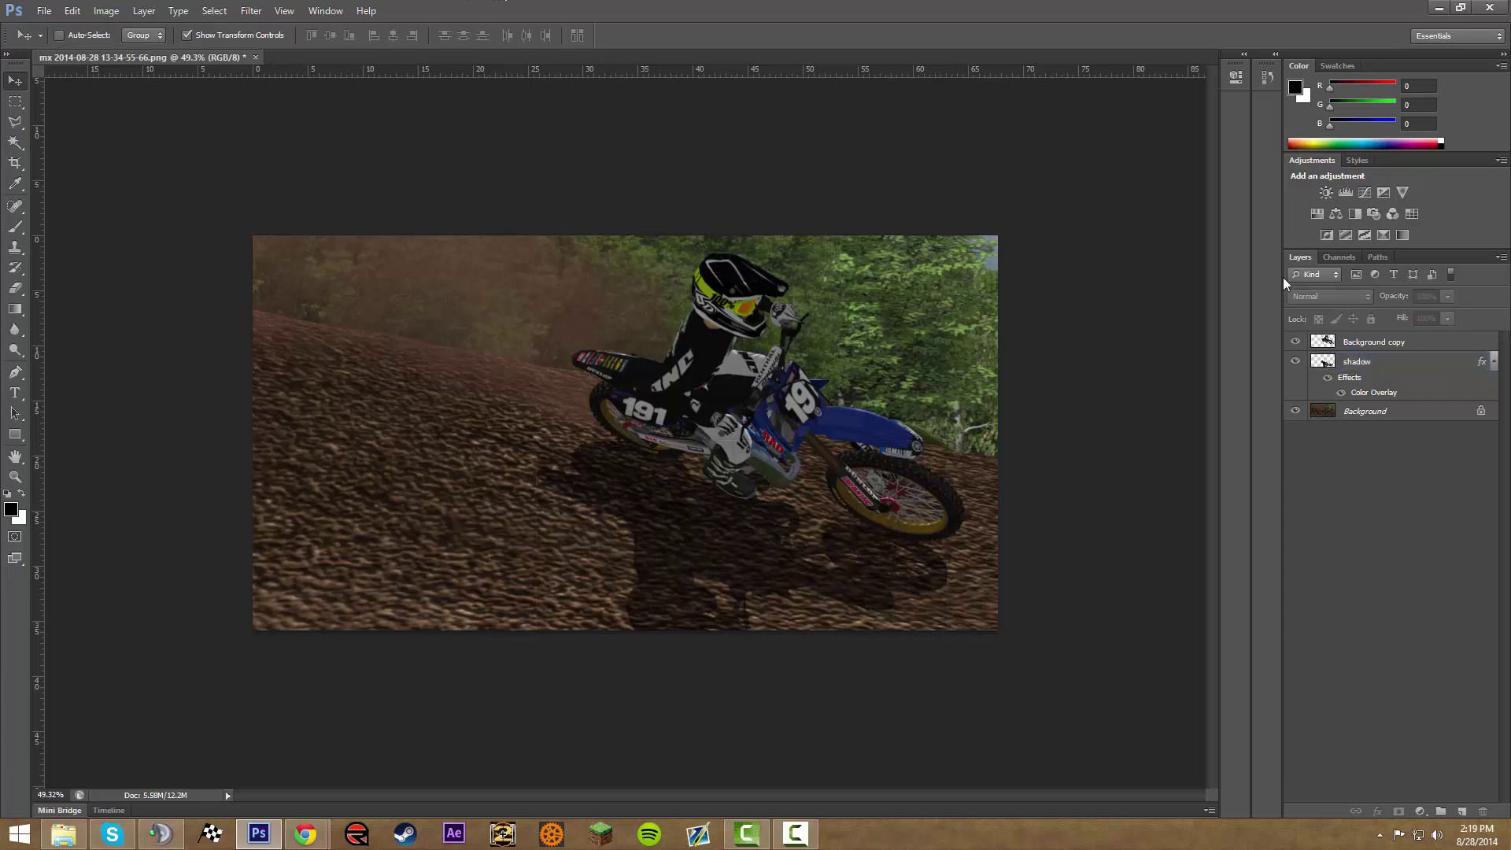
# Apply a Gaussian Blur with a 9.4 px radius to the shadow layer.
pyautogui.click(1380, 364)
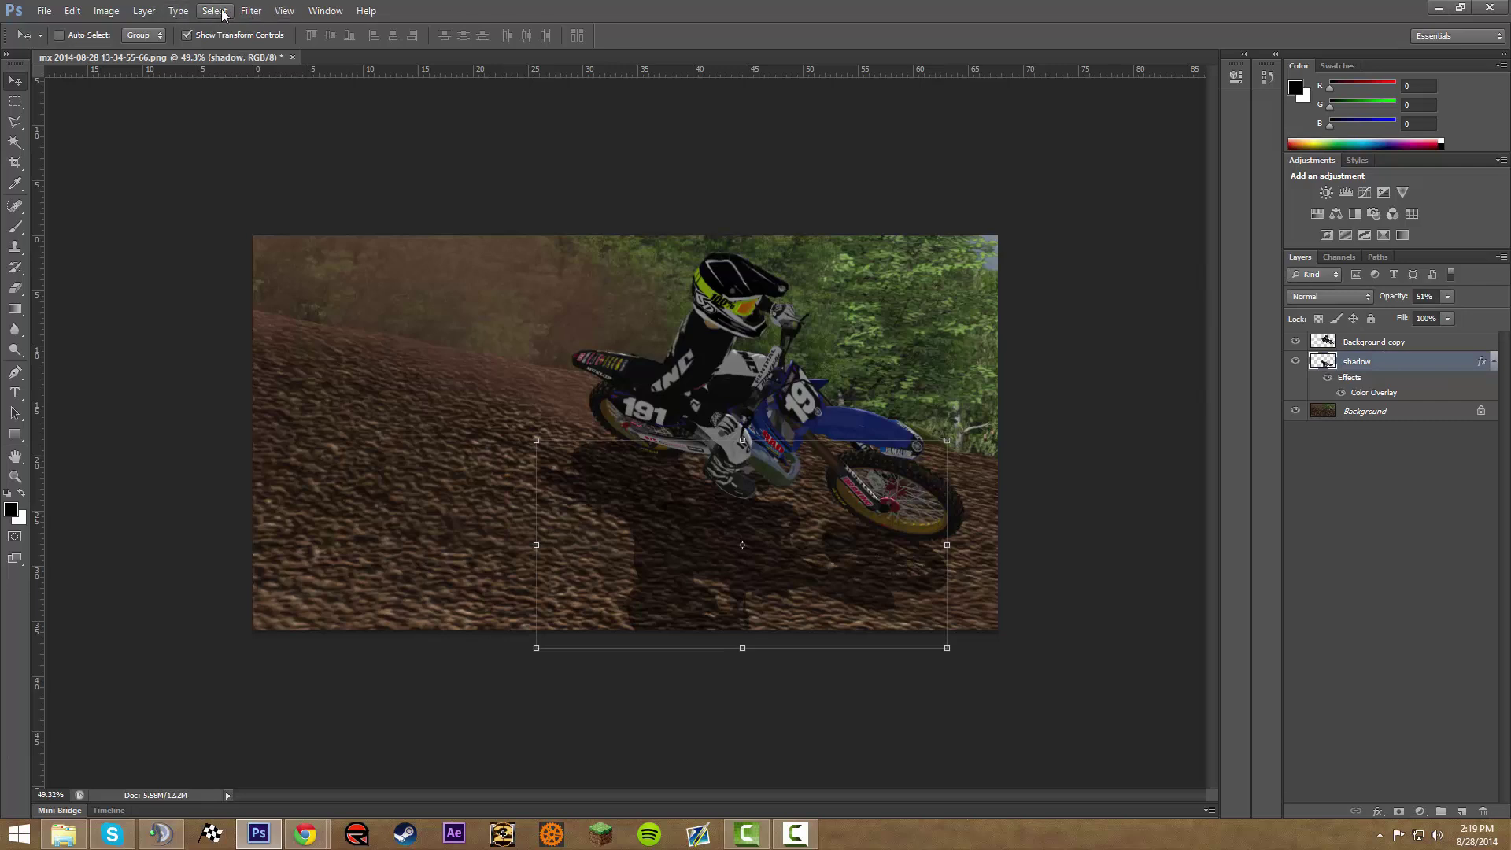
pyautogui.click(251, 10)
pyautogui.moveTo(331, 173)
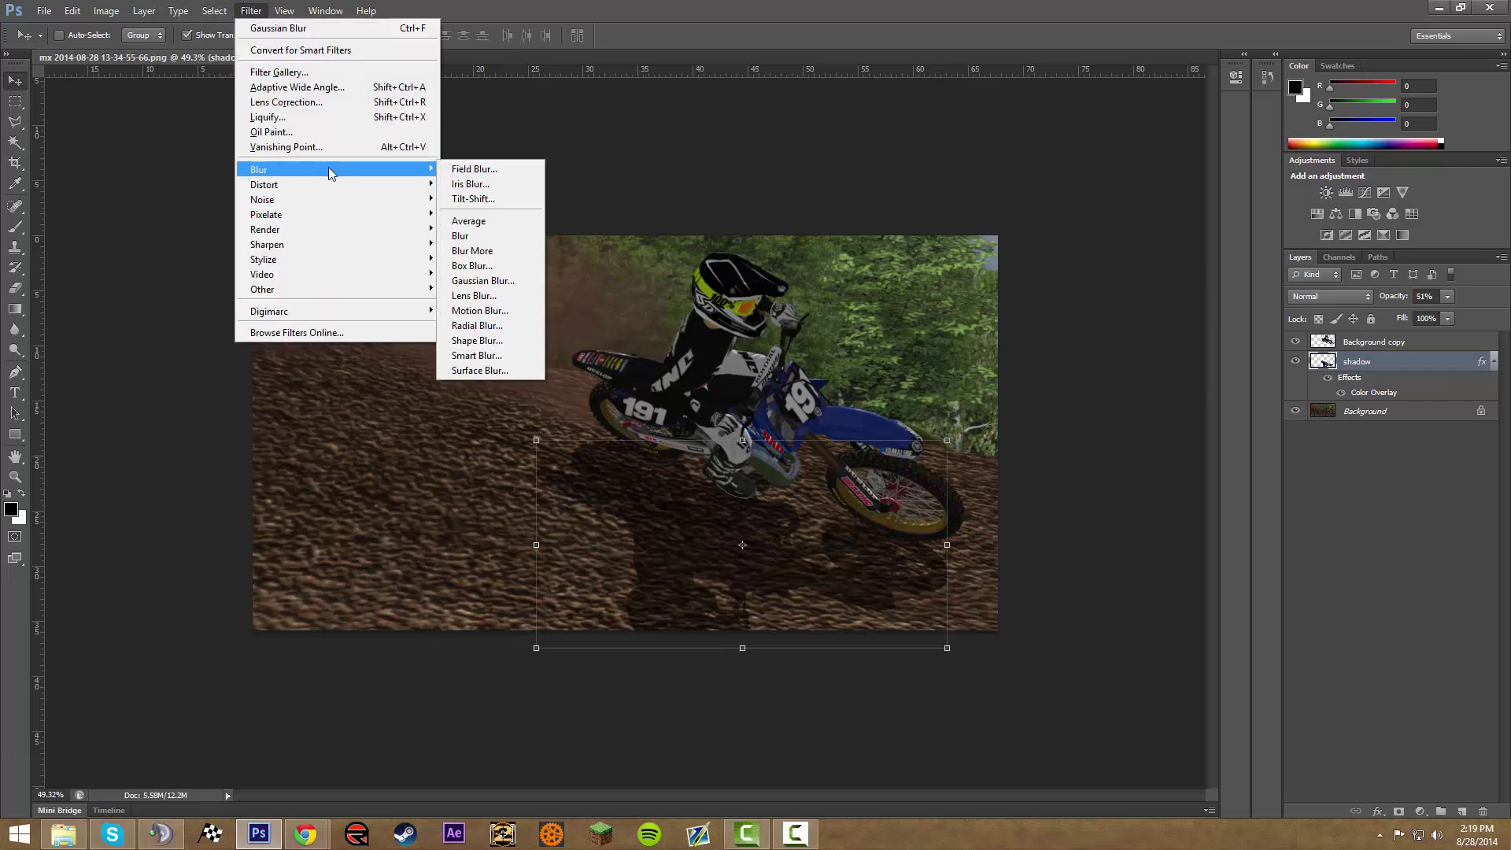
pyautogui.click(483, 280)
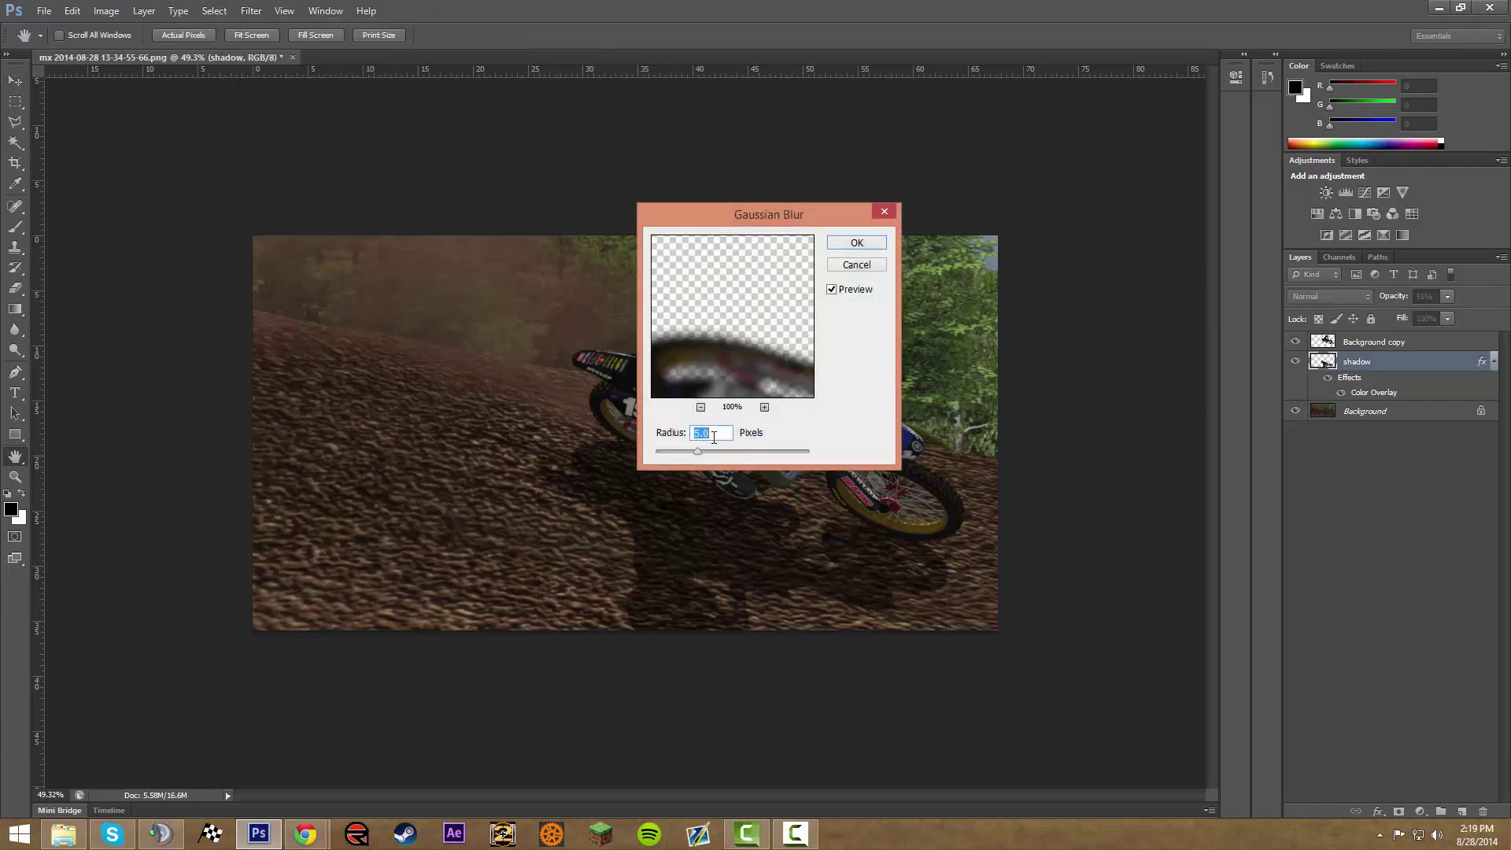
pyautogui.click(714, 451)
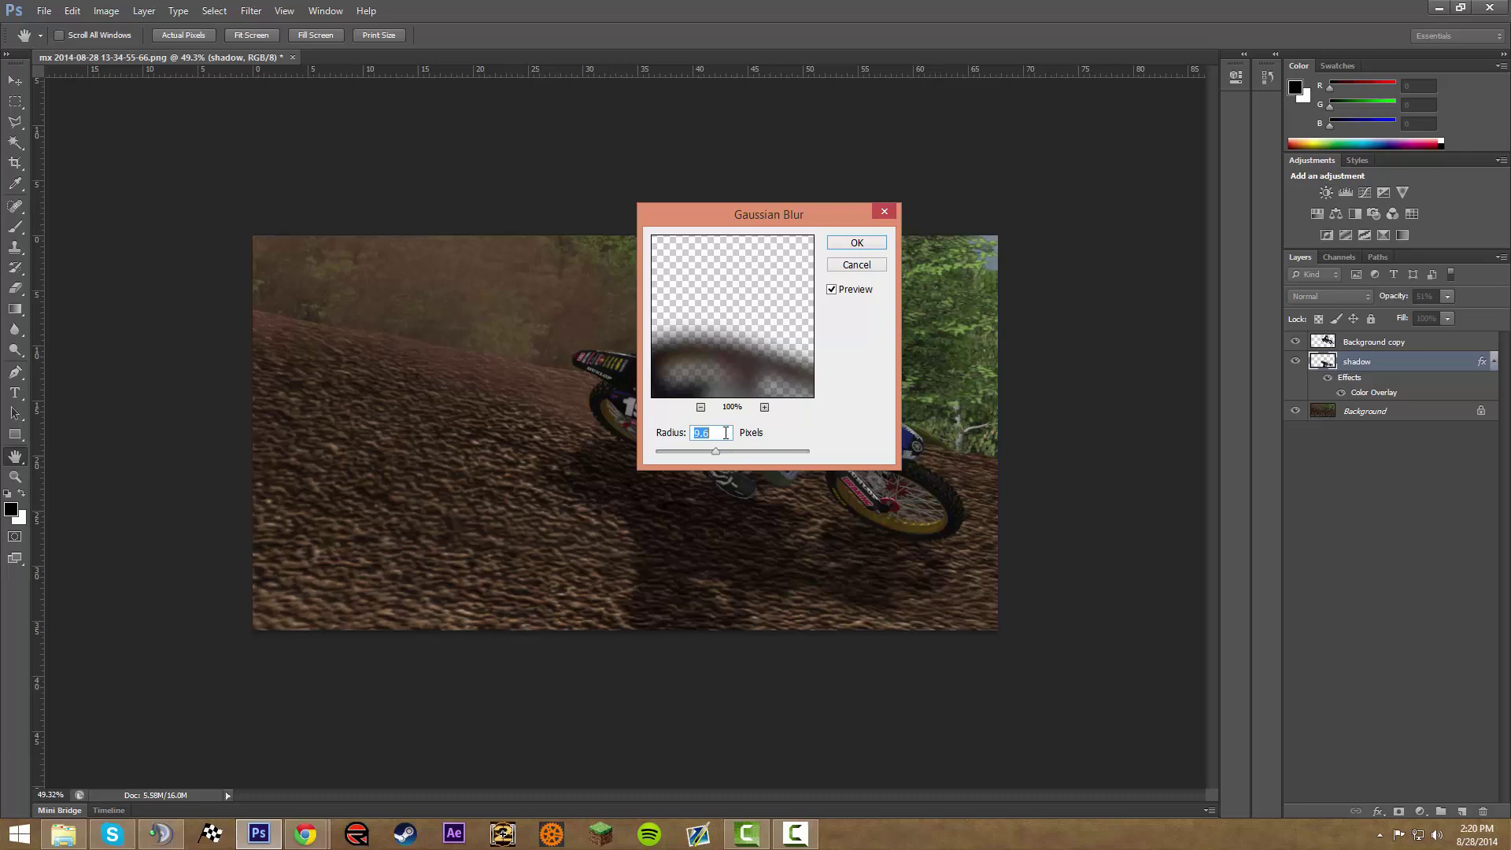
pyautogui.press('Return')
pyautogui.press('v')
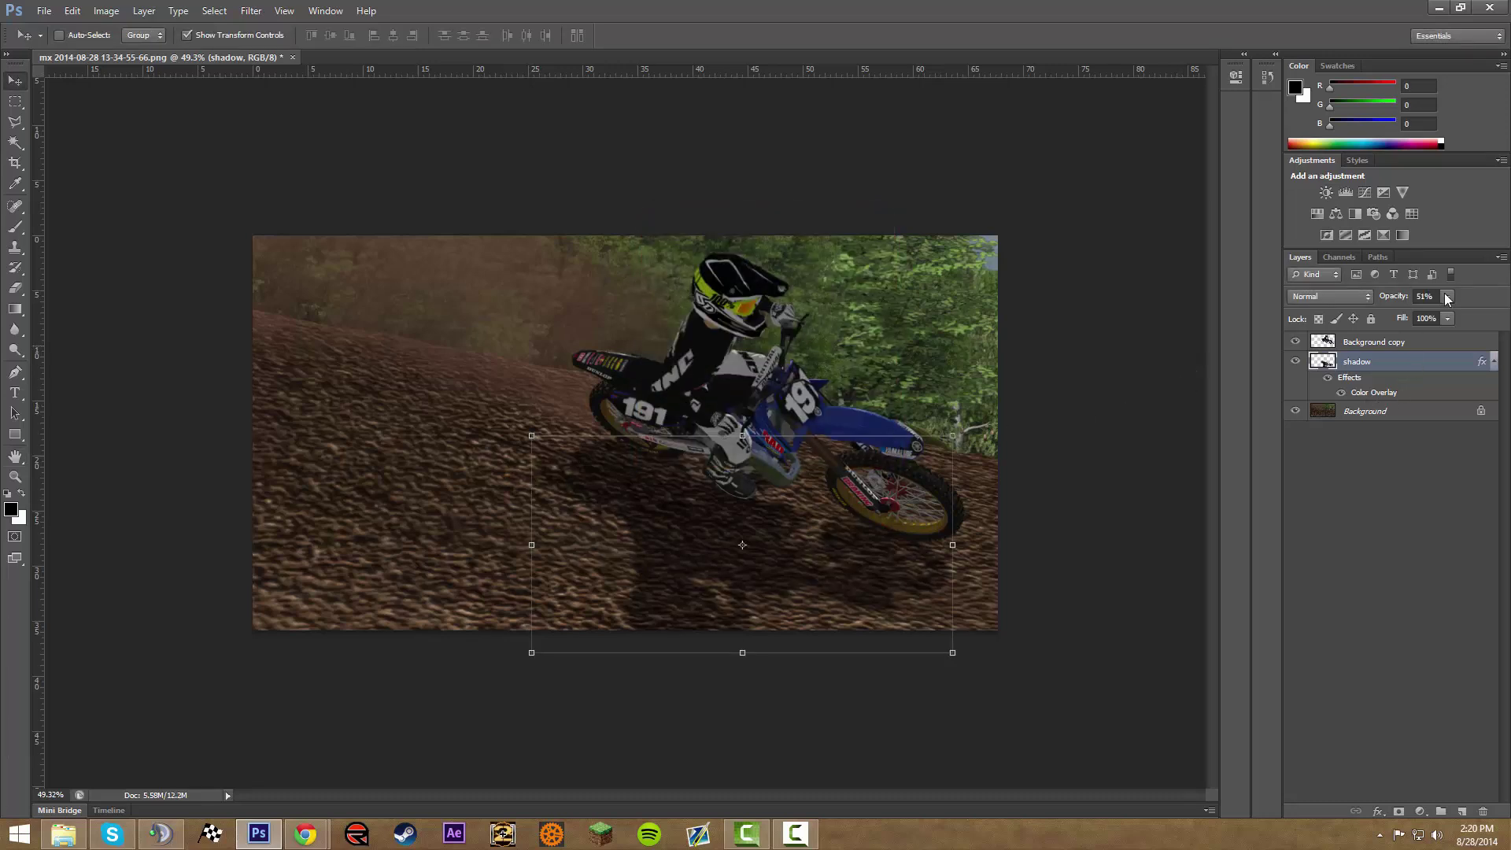
# Merge the shadow layer into the Background copy rider layer.
pyautogui.keyDown('ctrl'); pyautogui.click(1396, 344); pyautogui.keyUp('ctrl')
pyautogui.rightClick(1395, 346)
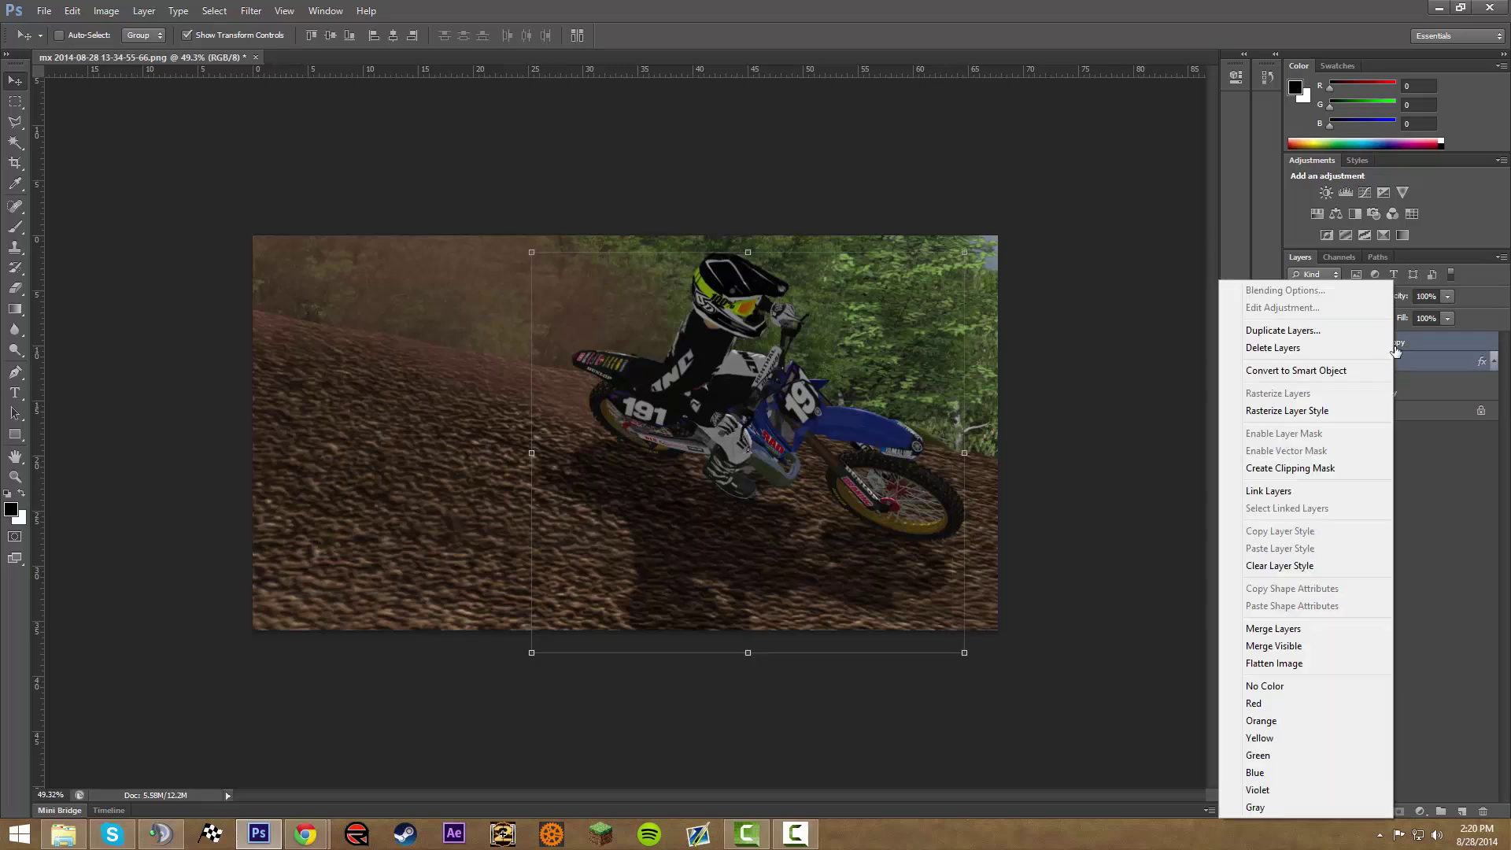
pyautogui.click(1296, 634)
# Convert the locked Background into Layer 0 and hide the rider layer.
pyautogui.click(1383, 362)
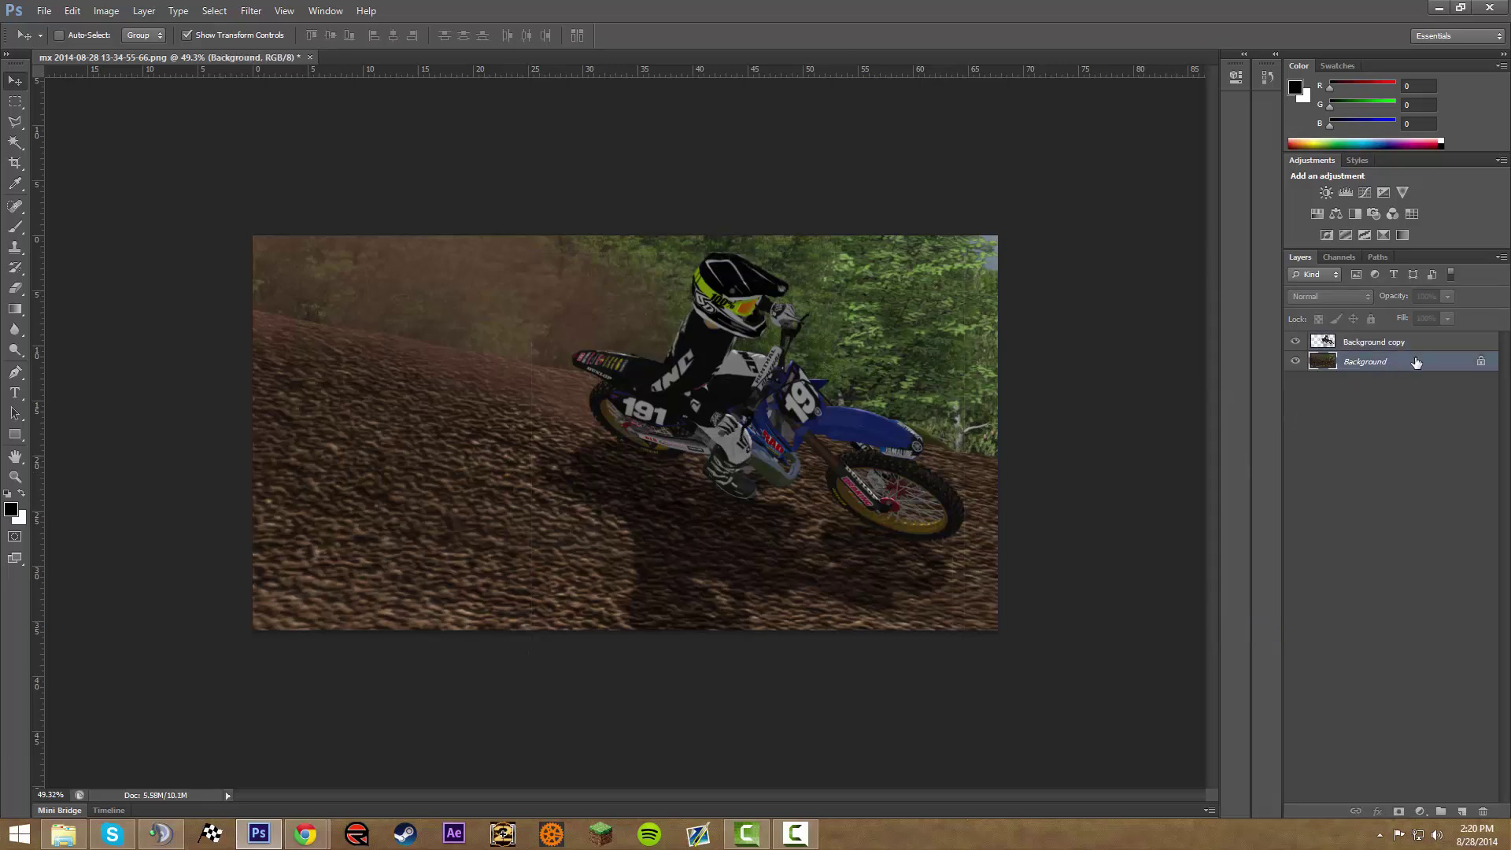
pyautogui.doubleClick(1417, 361)
pyautogui.click(899, 270)
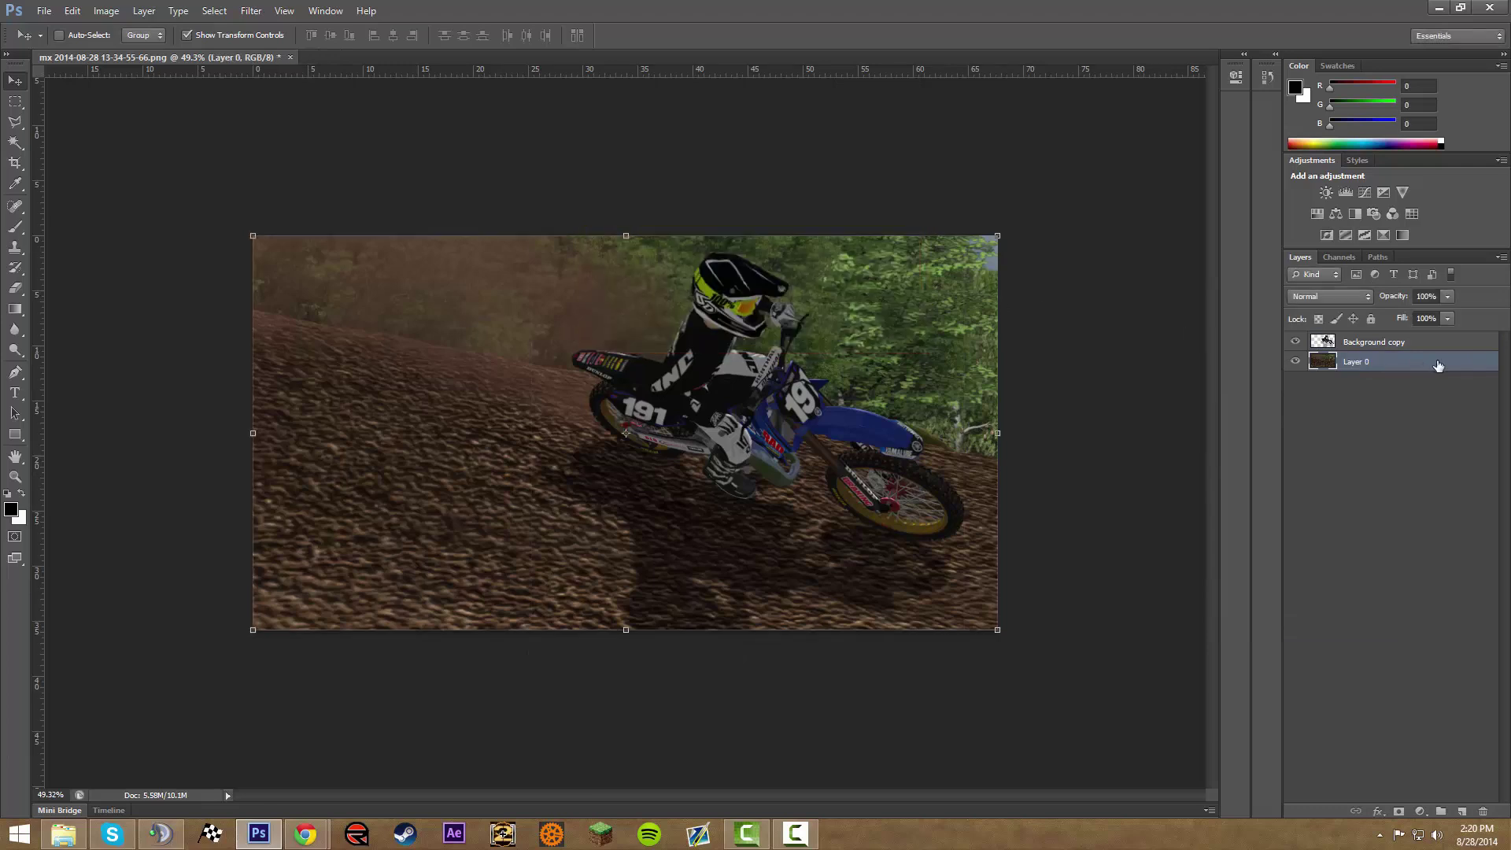
pyautogui.click(1295, 342)
pyautogui.click(1295, 343)
pyautogui.click(1296, 343)
pyautogui.click(1296, 343)
pyautogui.click(1296, 343)
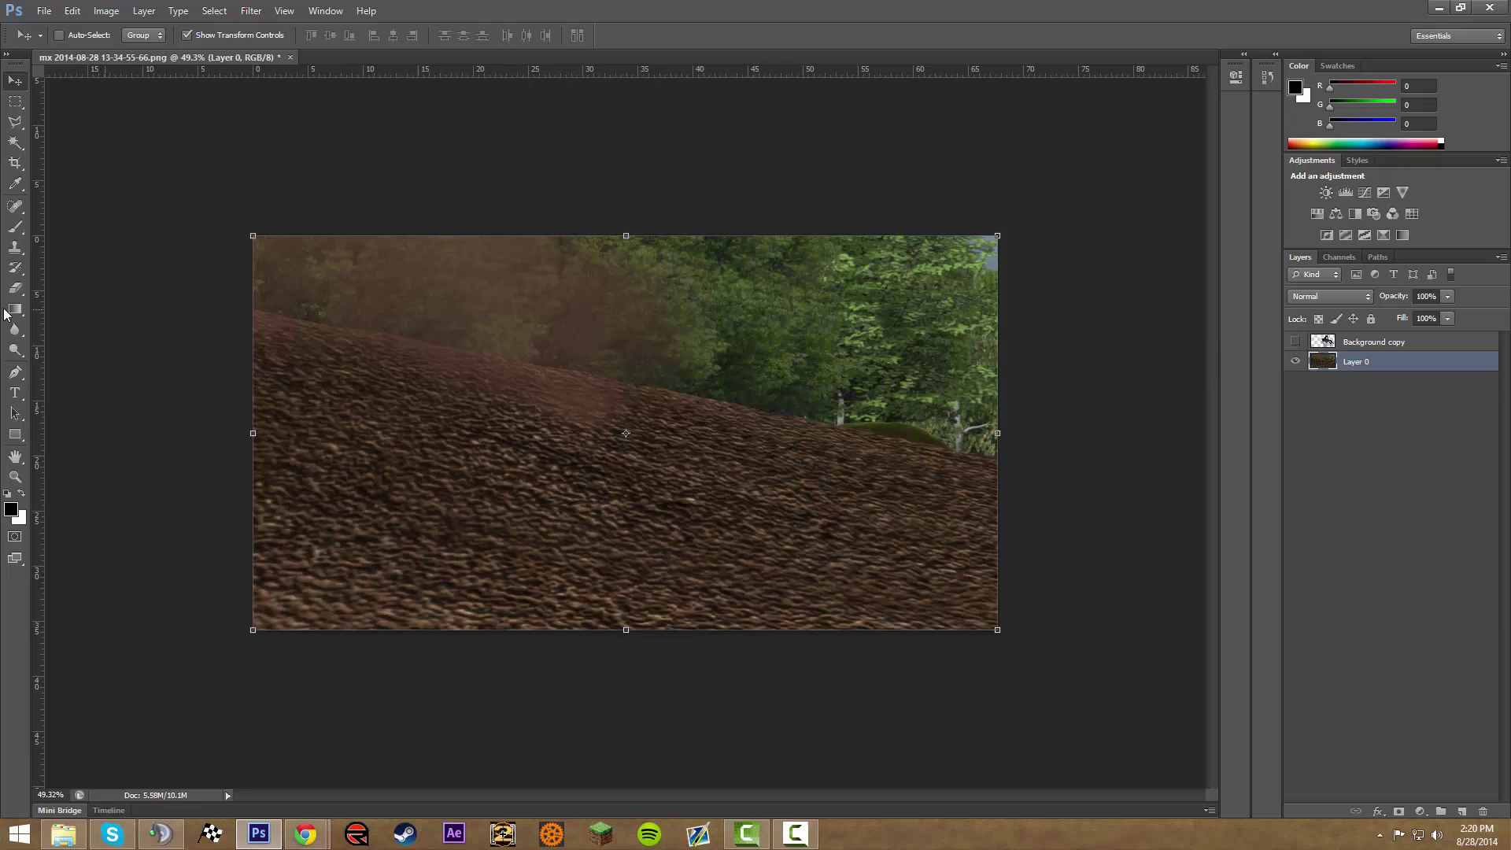
# Set the Blur tool brush to 298 px and blur the trees and track on Layer 0.
pyautogui.click(15, 329)
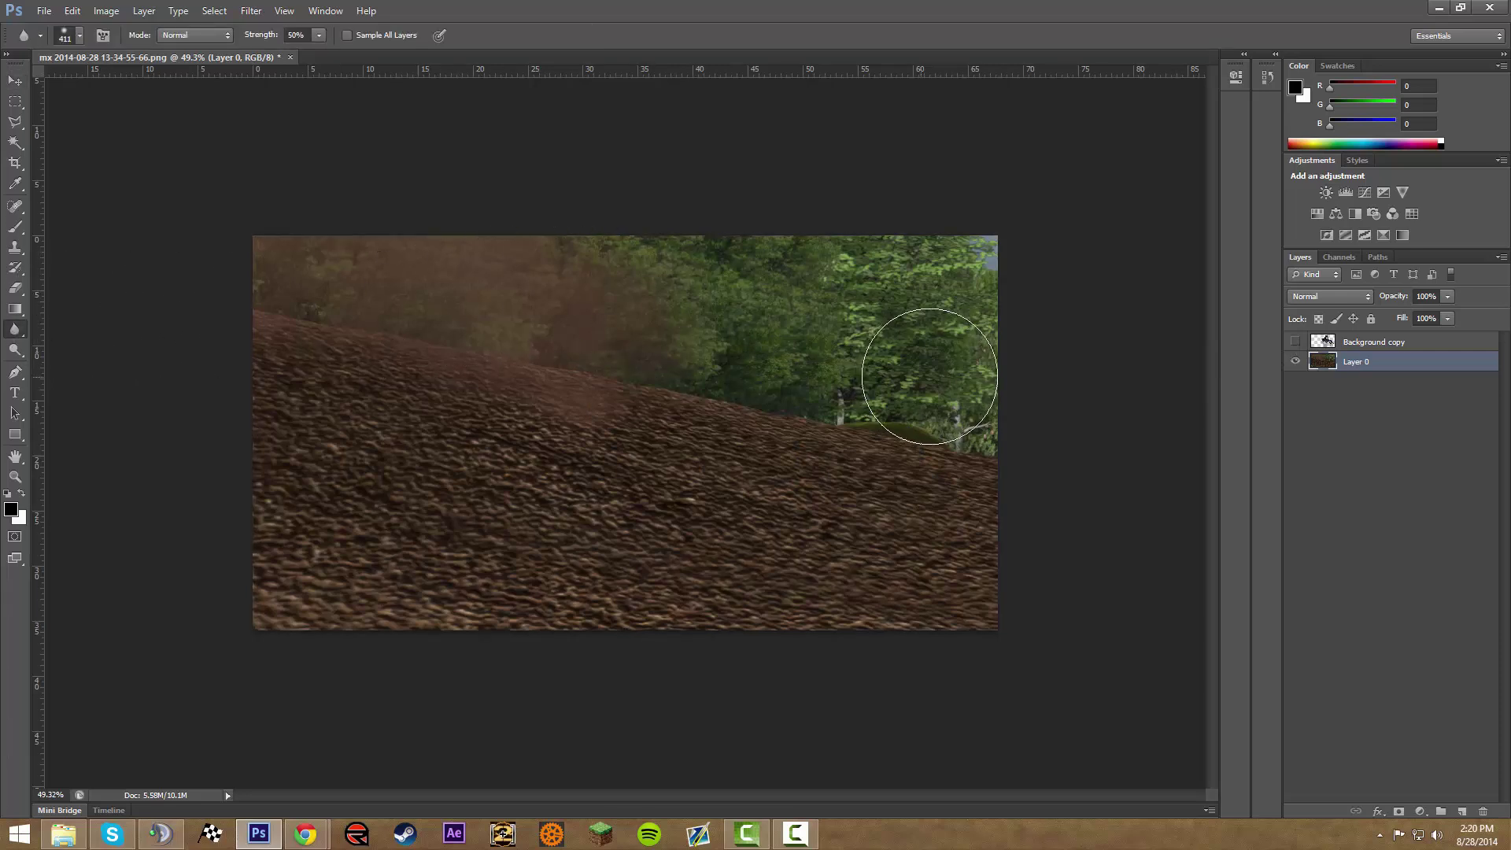
pyautogui.rightClick(967, 365)
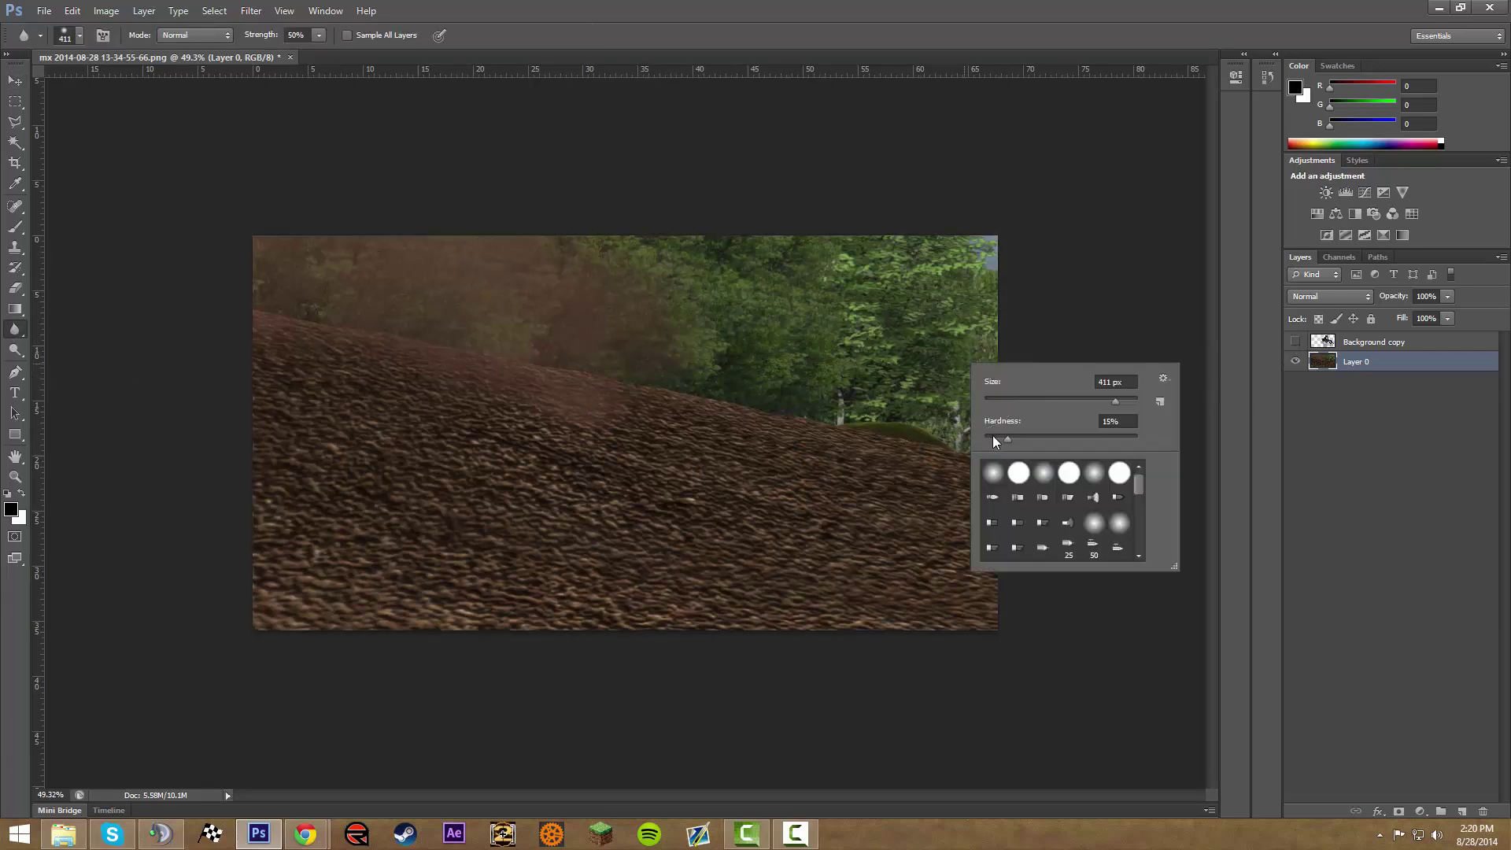
pyautogui.moveTo(1116, 401)
pyautogui.mouseDown()
pyautogui.moveTo(1085, 401)
pyautogui.moveTo(1107, 401)
pyautogui.mouseUp()
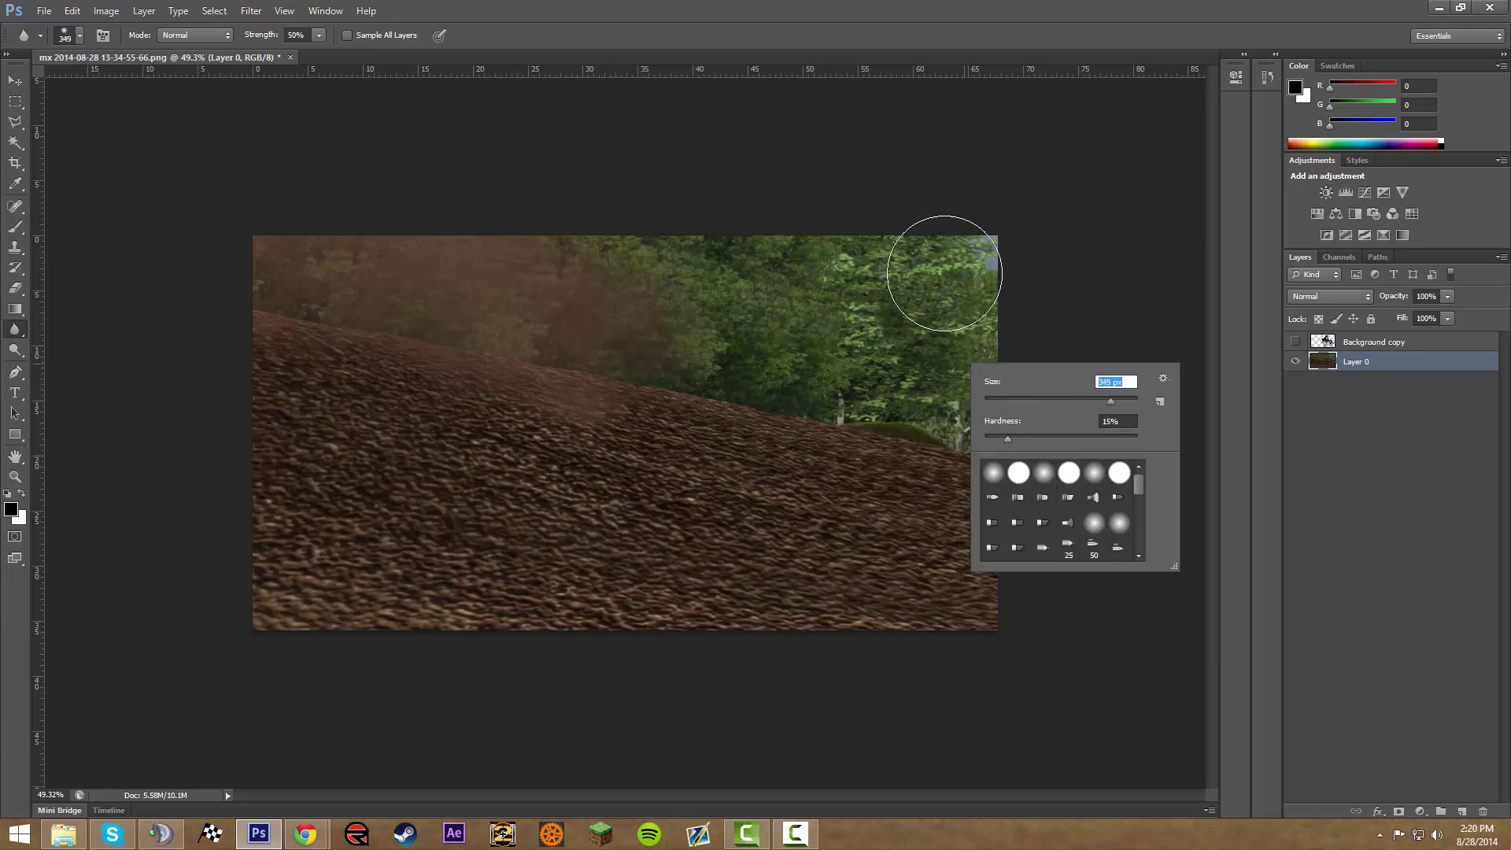
pyautogui.click(945, 273)
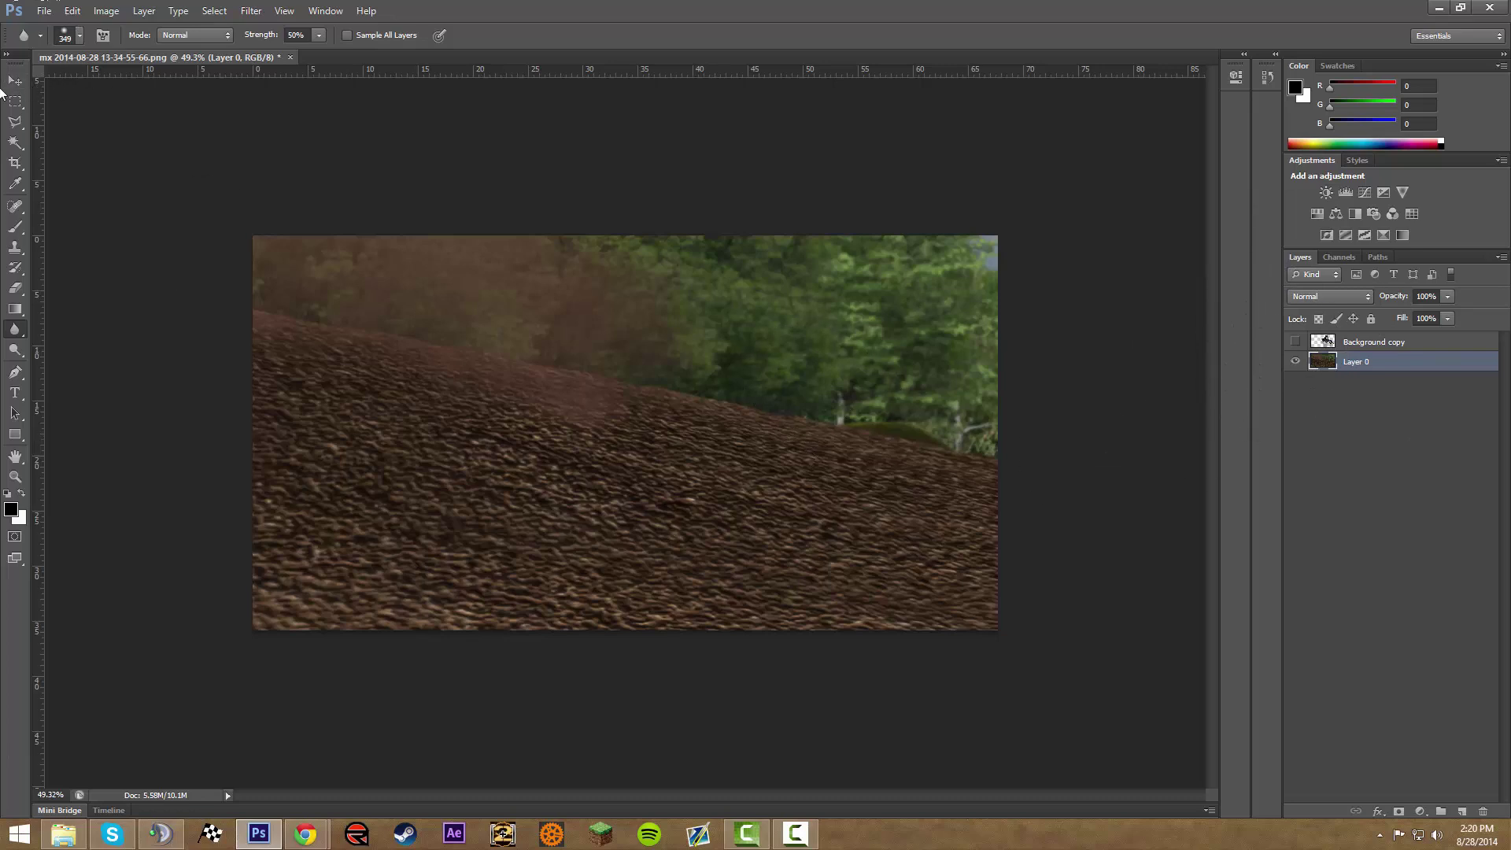
# Switch to the Move tool and make the Background copy rider layer visible again.
pyautogui.click(14, 80)
pyautogui.click(1299, 341)
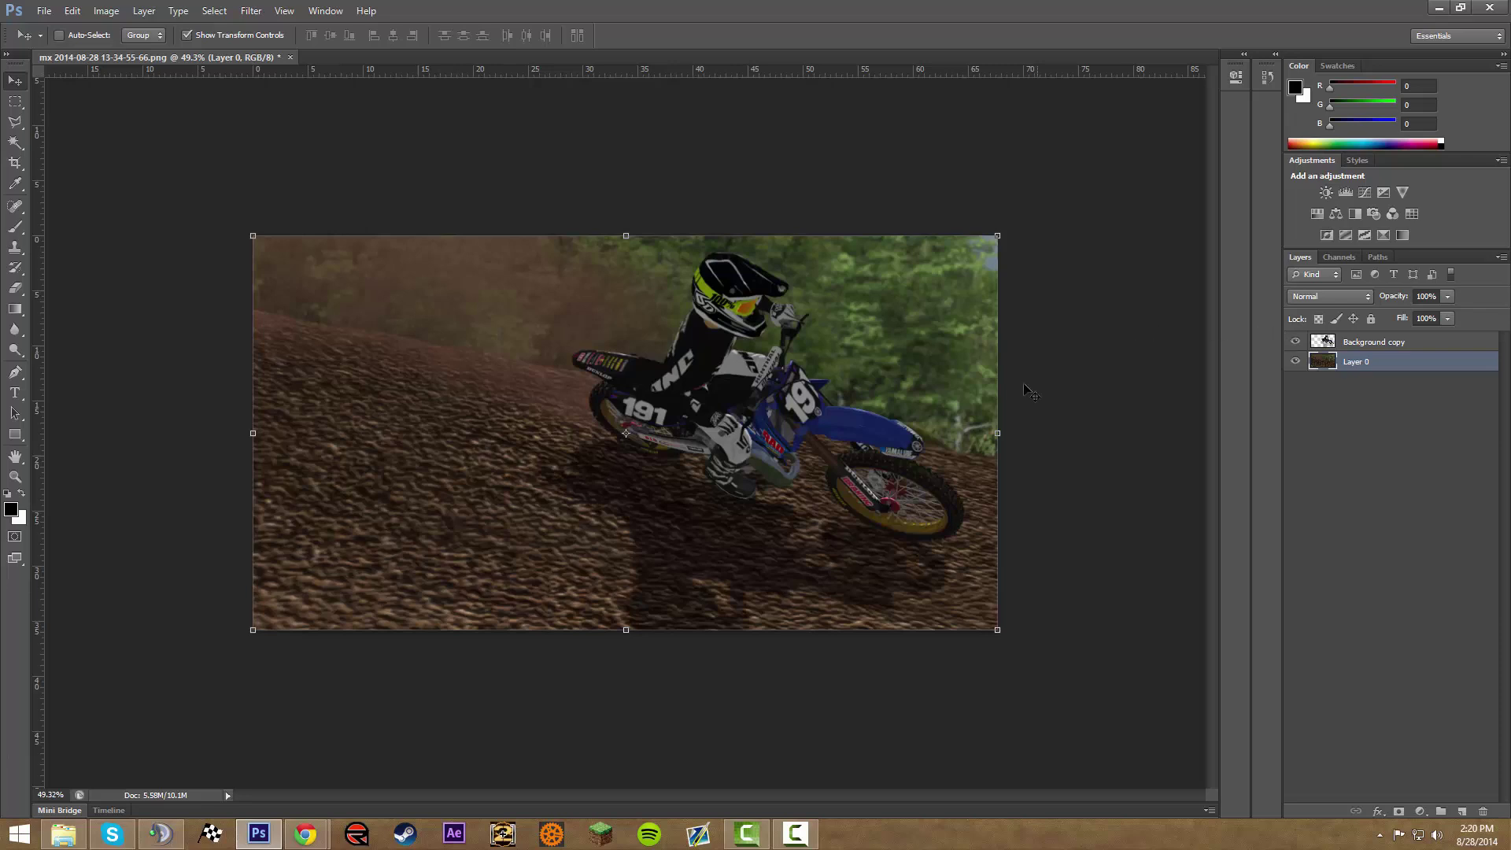
pyautogui.scroll(3, 1031, 390)
pyautogui.scroll(-3, 942, 411)
pyautogui.scroll(2, 1102, 402)
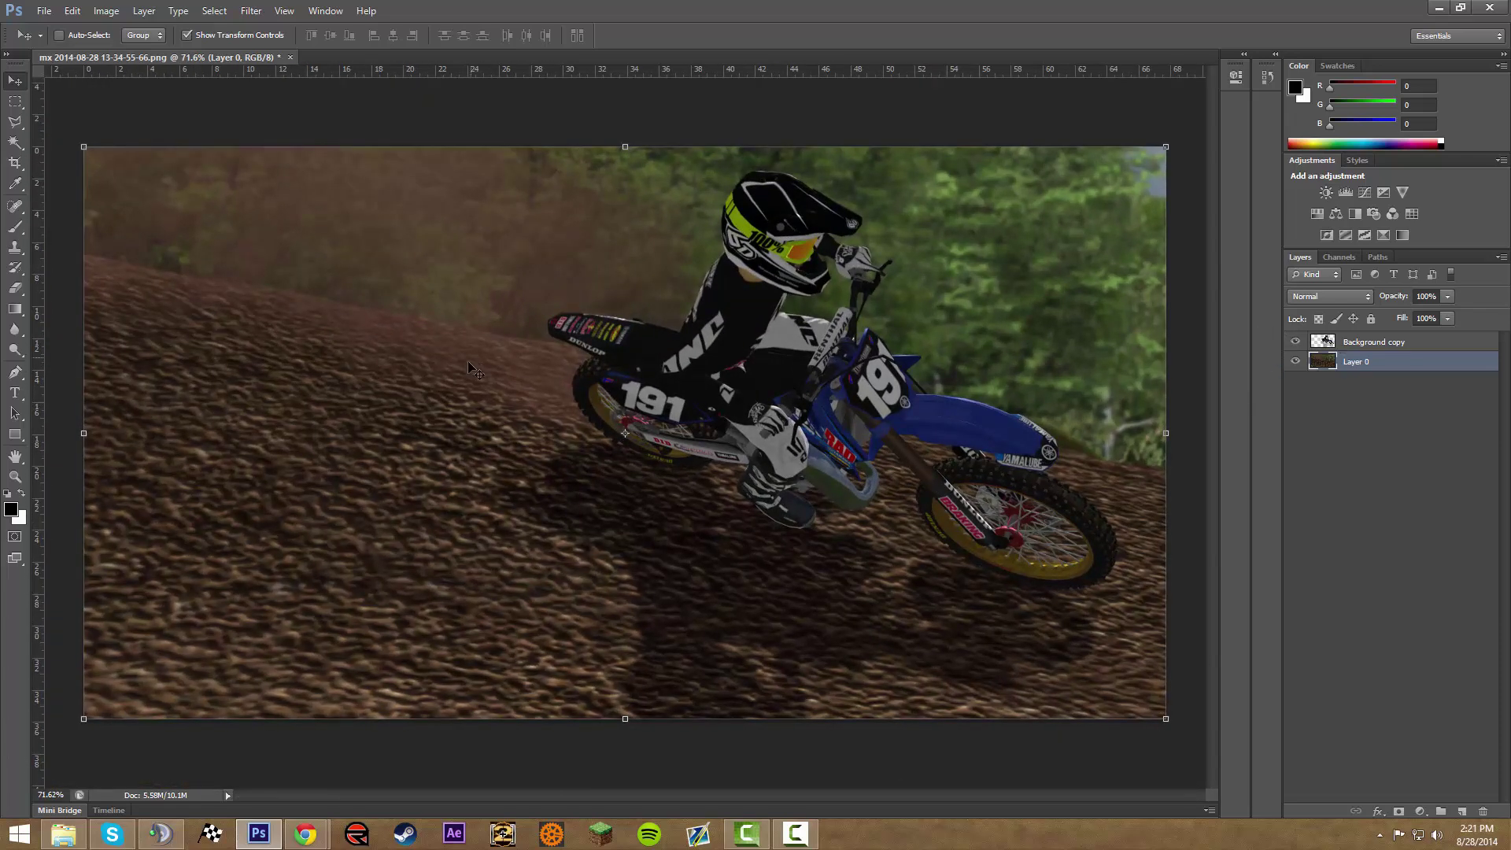
# Flatten for HDR Toning and darken the toning curve to a 91% input, 80% output point.
pyautogui.click(106, 11)
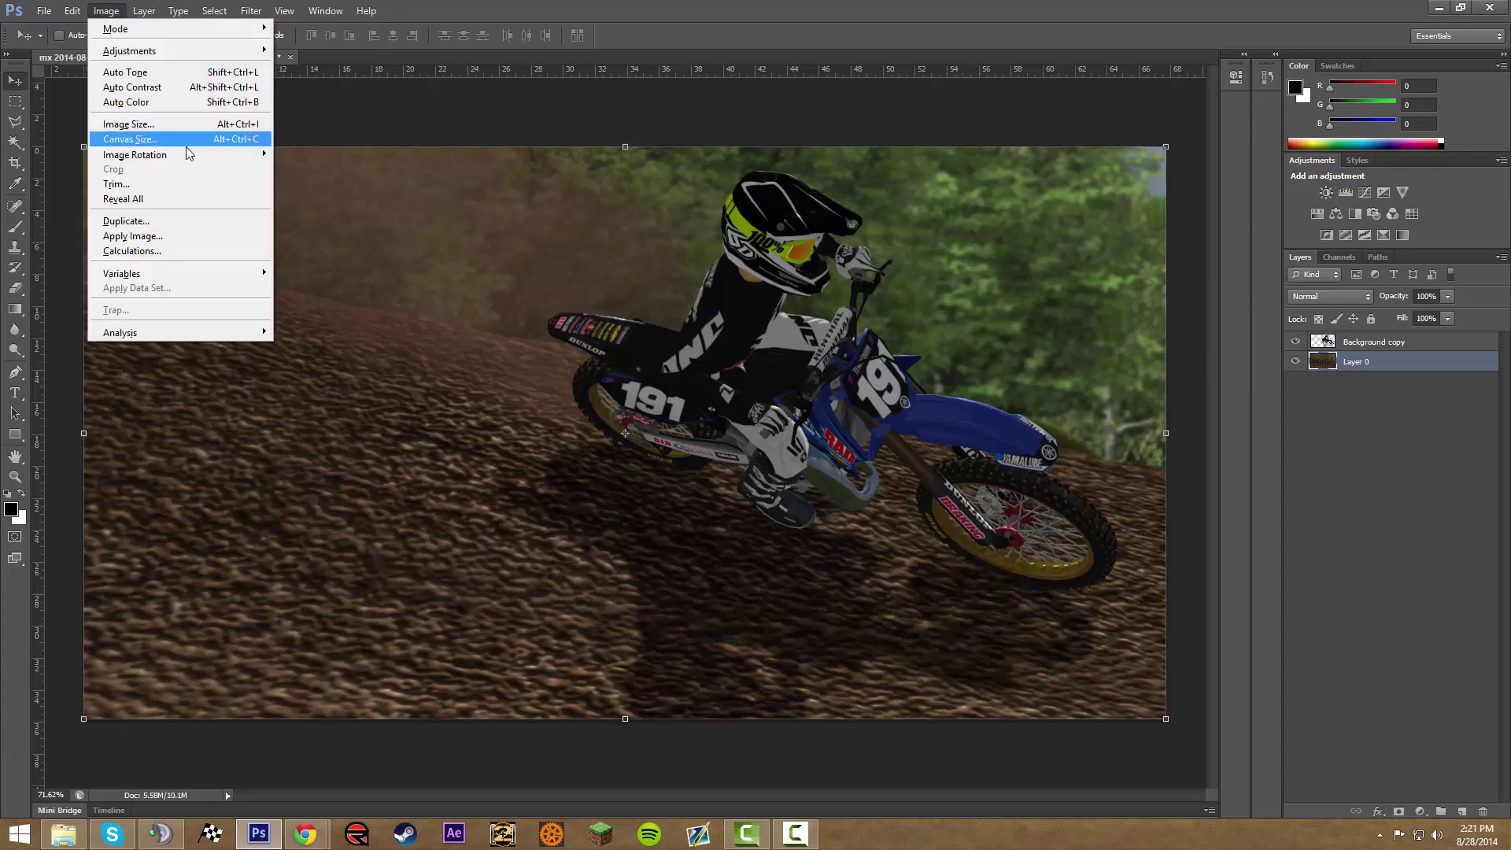
pyautogui.moveTo(182, 50)
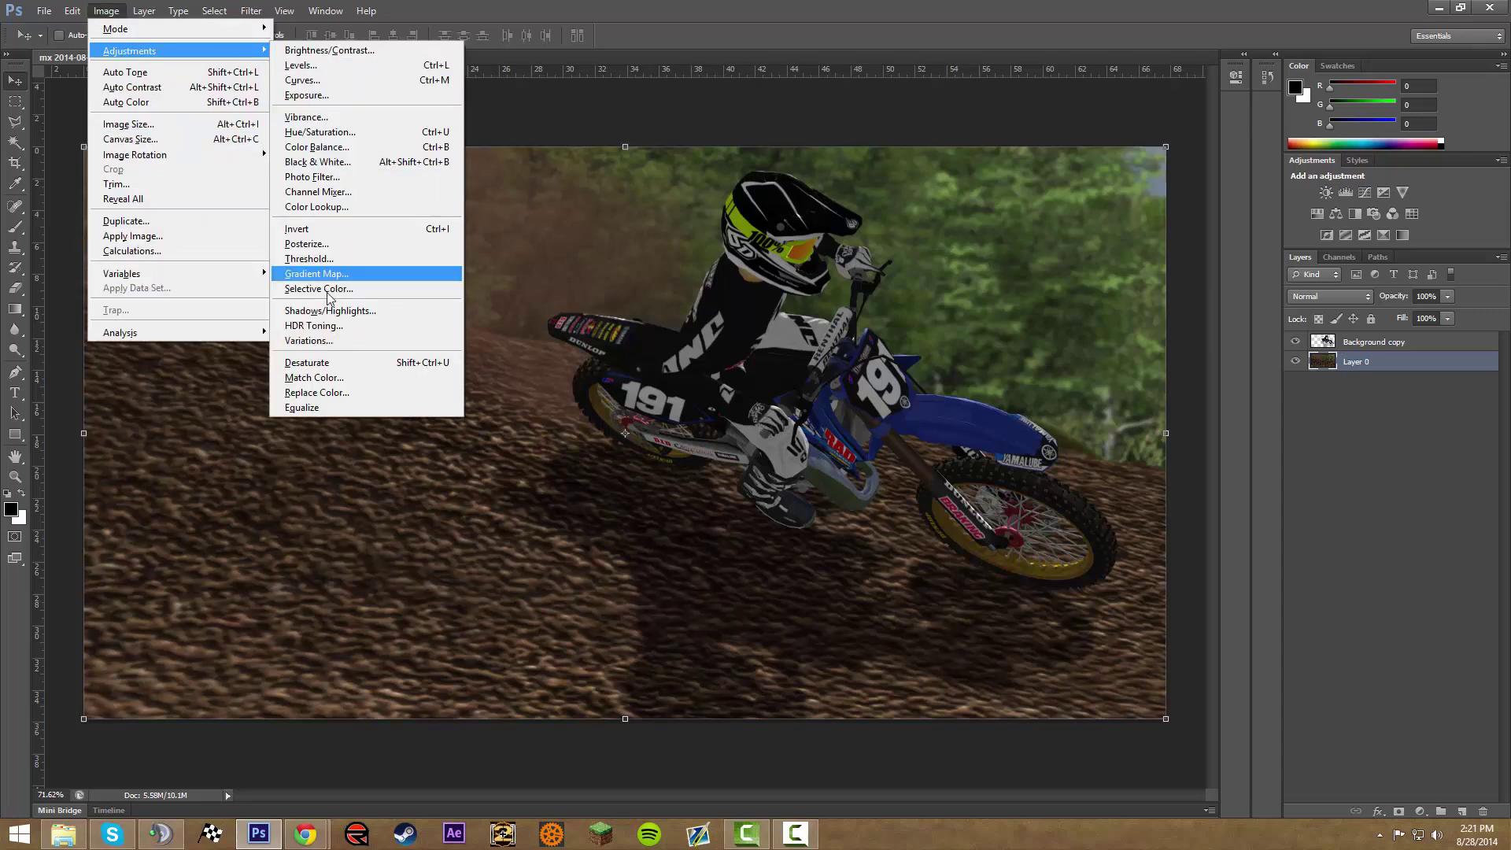
pyautogui.click(321, 328)
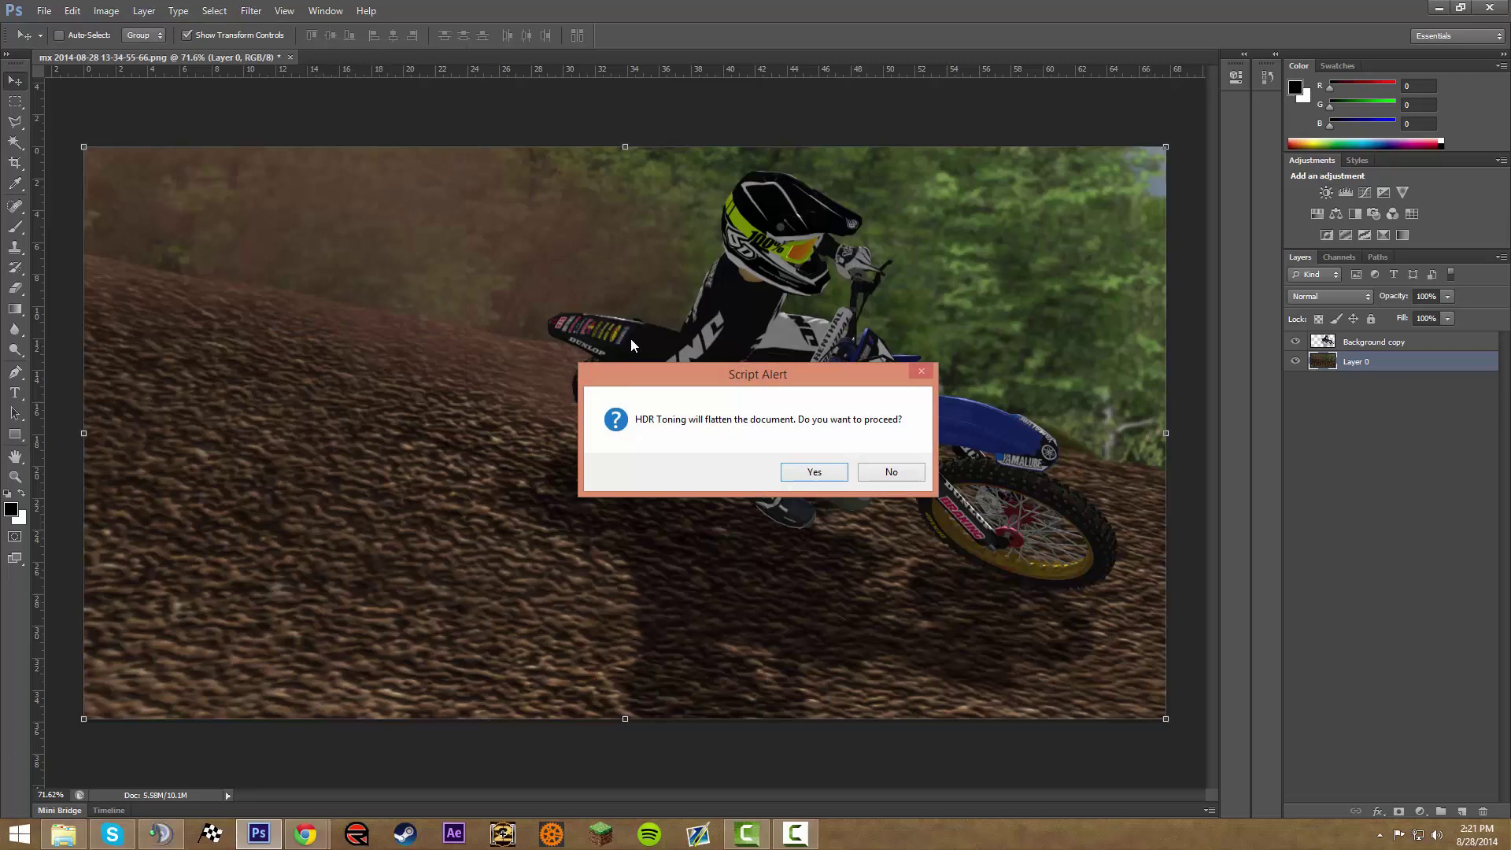
pyautogui.click(802, 470)
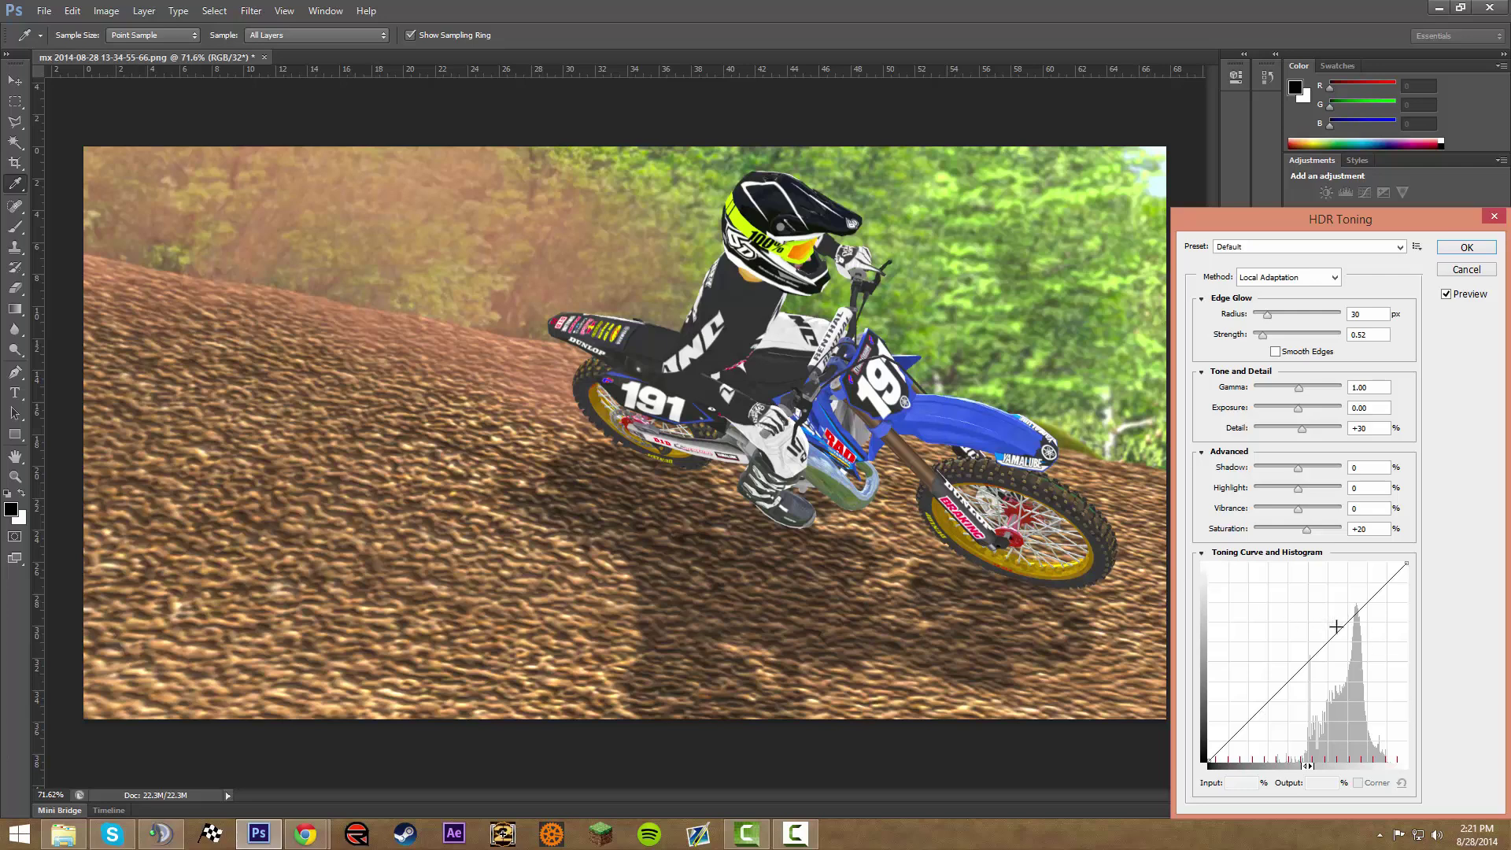
pyautogui.moveTo(1342, 632); pyautogui.dragTo(1370, 642)
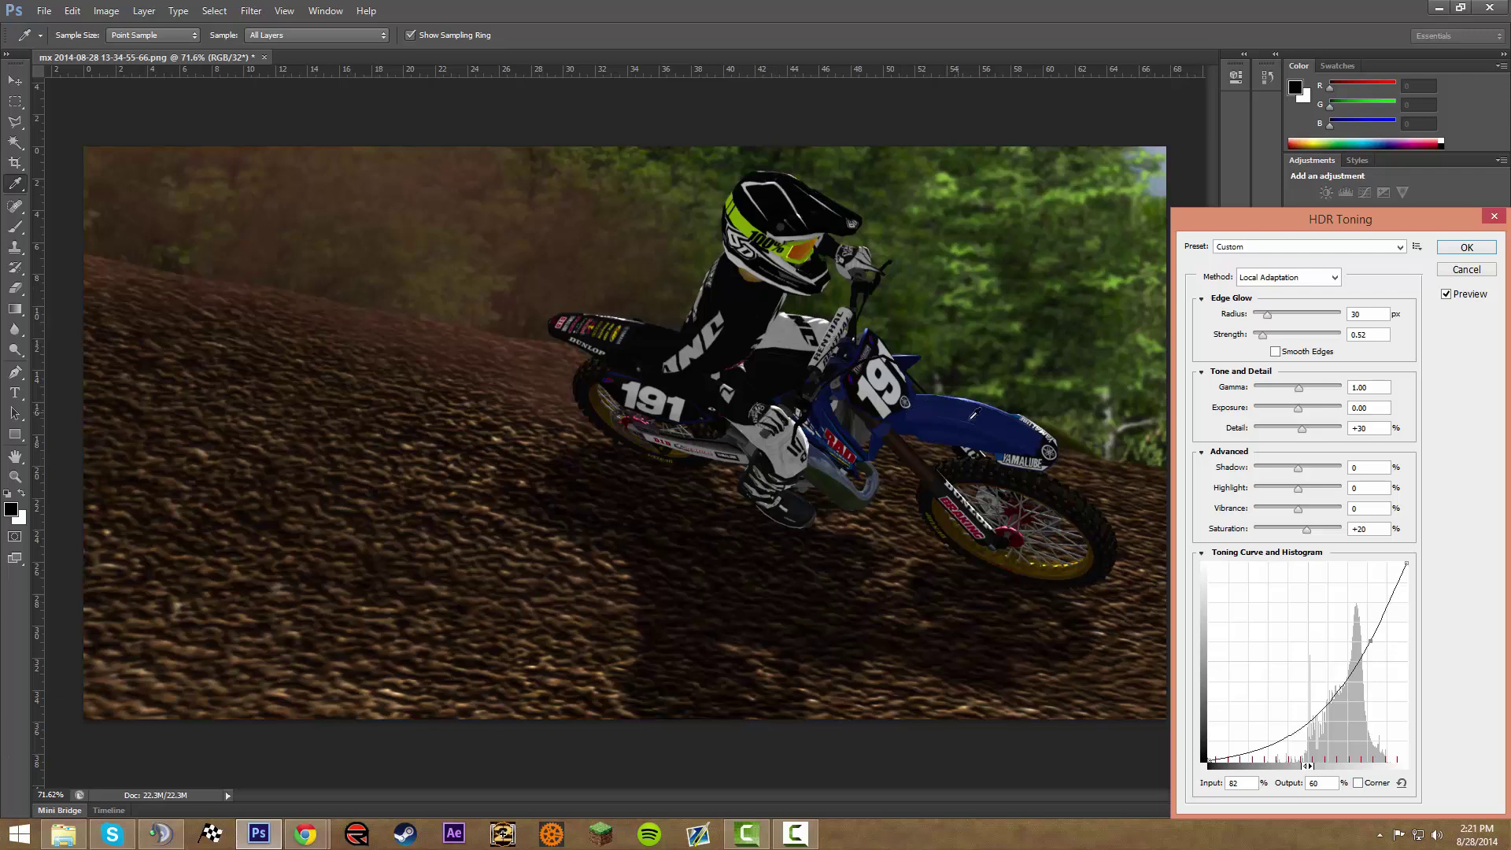
pyautogui.moveTo(985, 426); pyautogui.dragTo(1007, 438)
pyautogui.moveTo(1371, 641); pyautogui.dragTo(1391, 603)
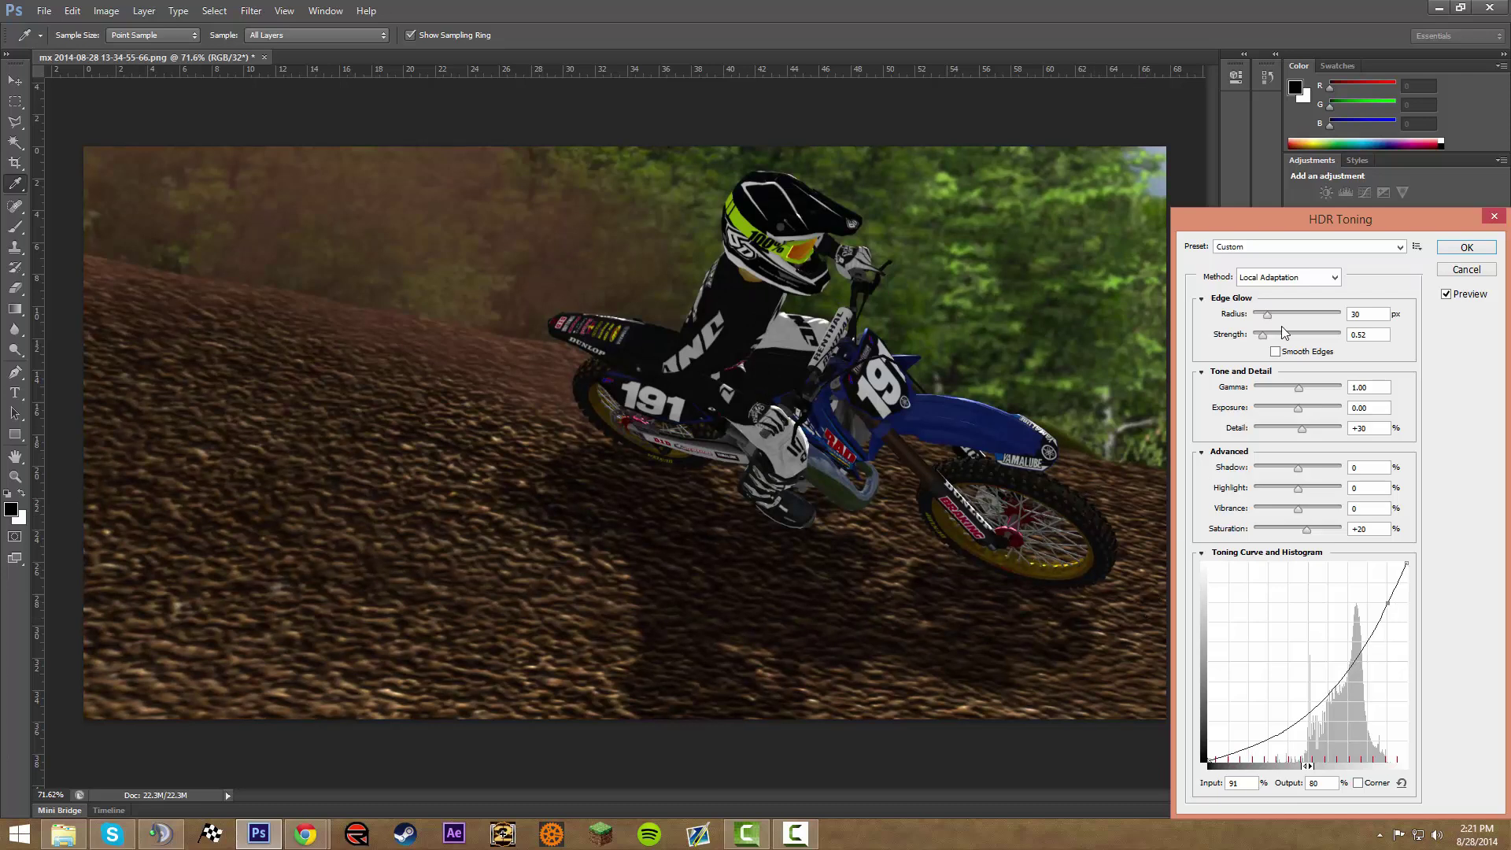
# In HDR Toning, set Edge Glow radius to 24, Gamma to 2.62 and Exposure to about +1.85.
pyautogui.moveTo(1268, 315); pyautogui.dragTo(1195, 340)
pyautogui.moveTo(1299, 388)
pyautogui.mouseDown()
pyautogui.moveTo(1276, 392)
pyautogui.moveTo(1313, 413)
pyautogui.moveTo(1296, 403)
pyautogui.mouseUp()
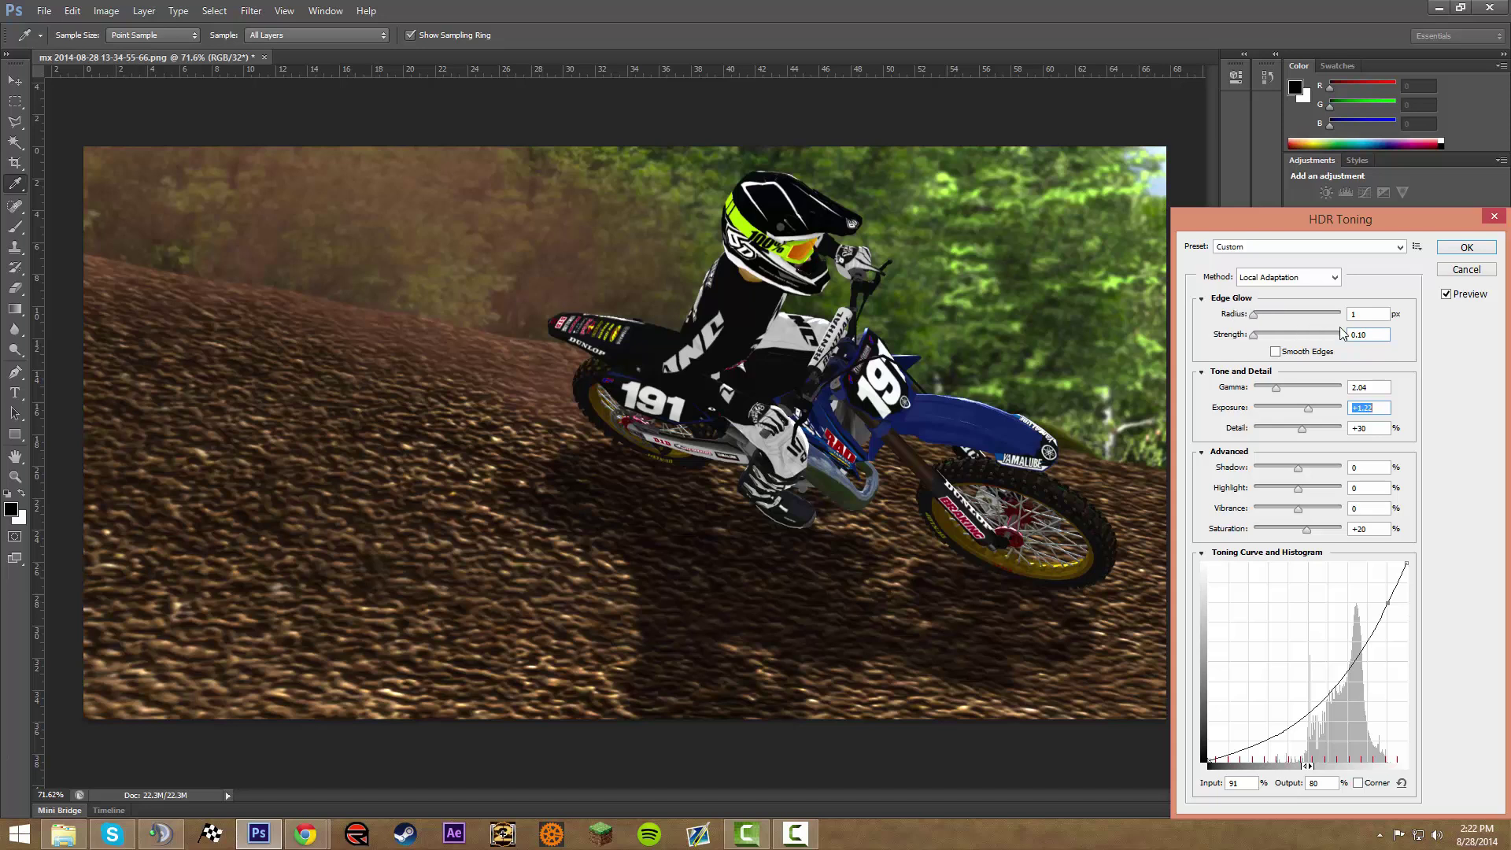
pyautogui.click(1239, 321)
pyautogui.moveTo(1291, 388)
pyautogui.mouseDown()
pyautogui.moveTo(1303, 397)
pyautogui.moveTo(1255, 395)
pyautogui.moveTo(1319, 390)
pyautogui.moveTo(1270, 390)
pyautogui.mouseUp()
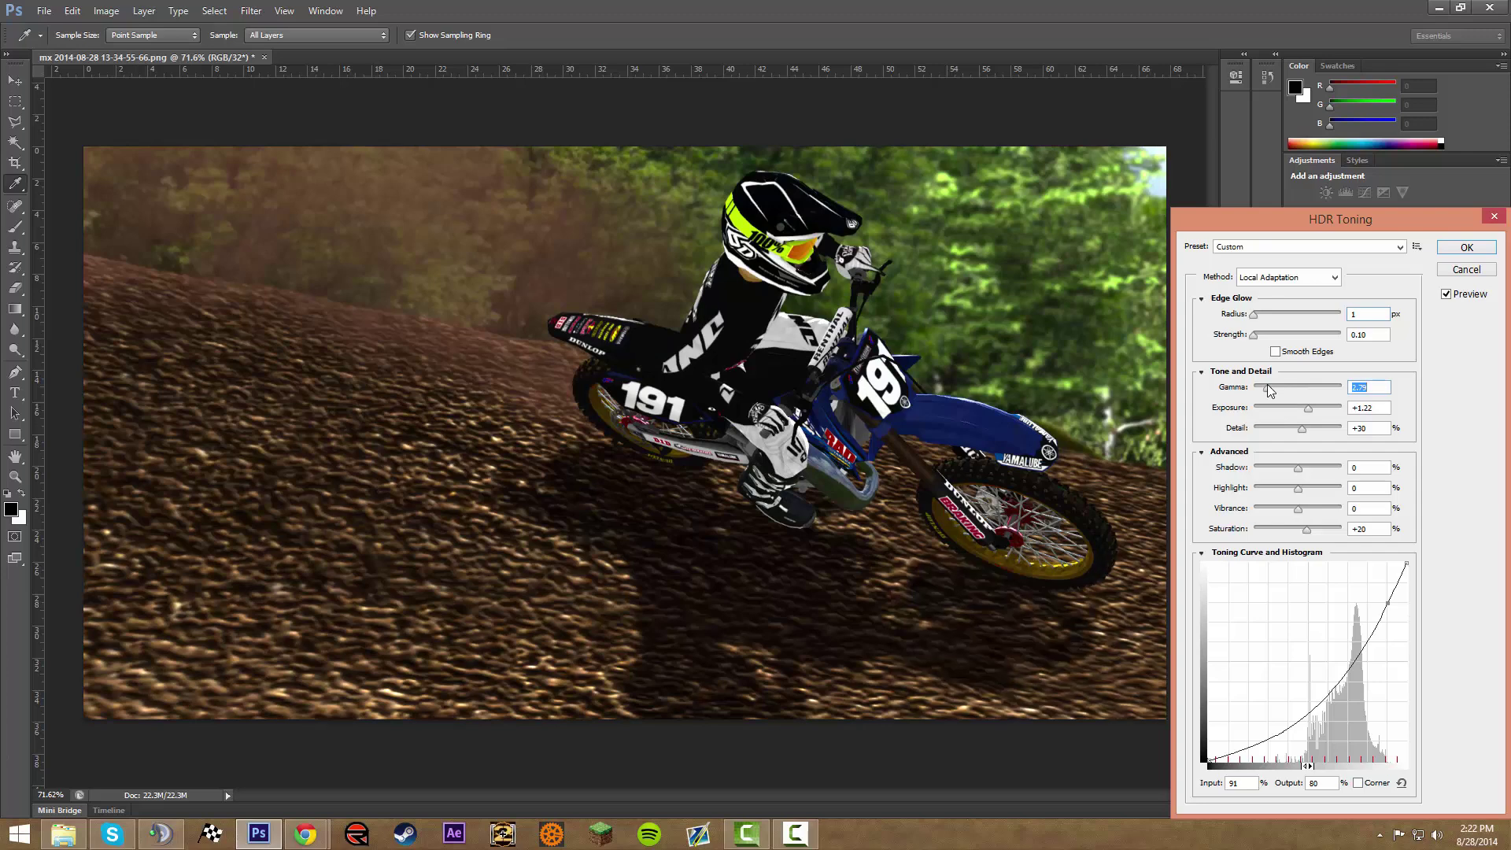
pyautogui.moveTo(1273, 391); pyautogui.dragTo(1275, 391)
pyautogui.click(1319, 408)
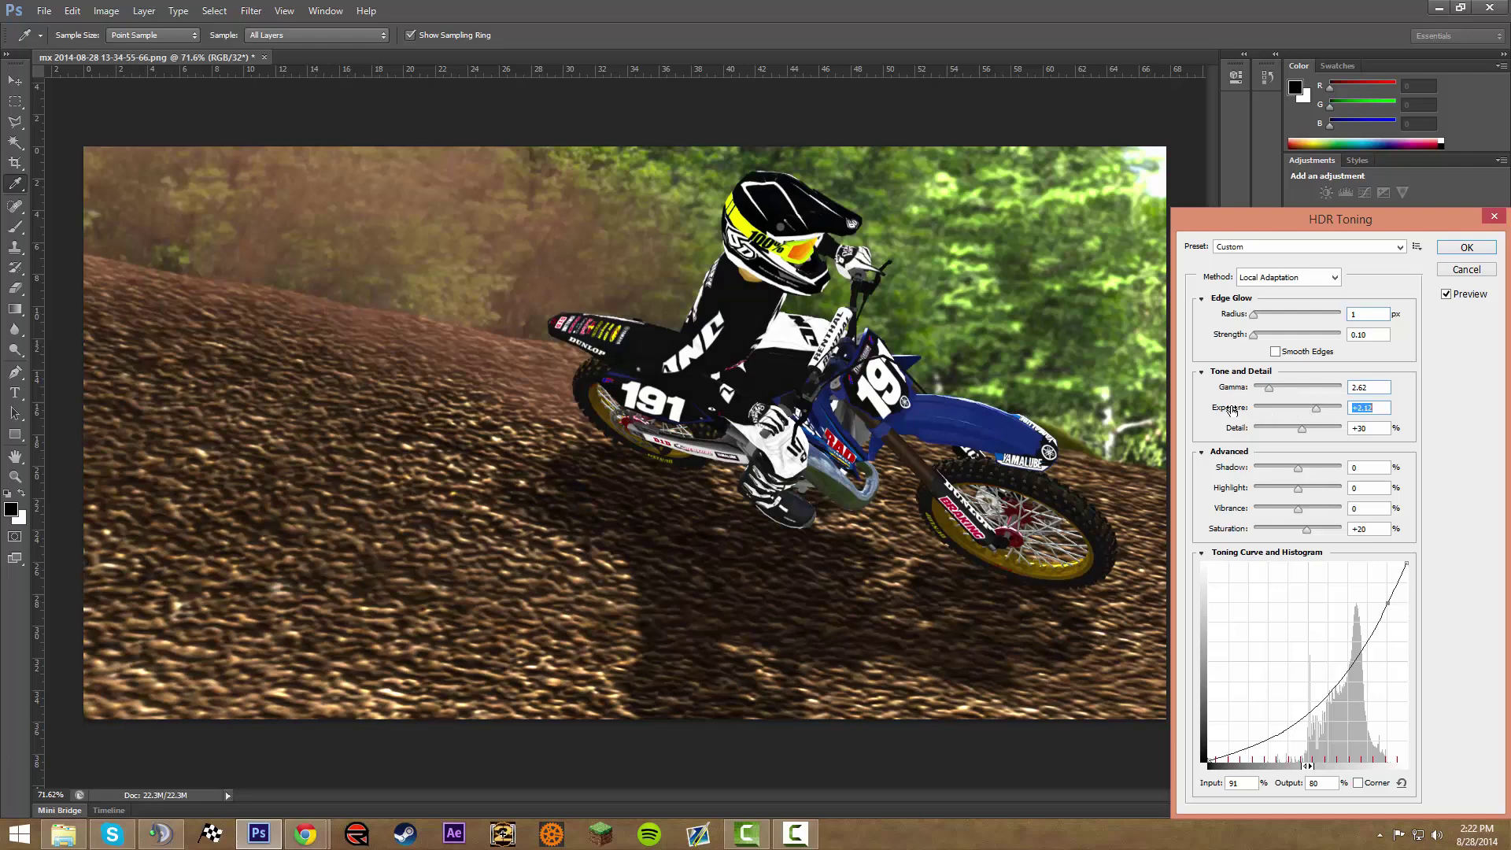
pyautogui.moveTo(1231, 410); pyautogui.dragTo(1059, 398)
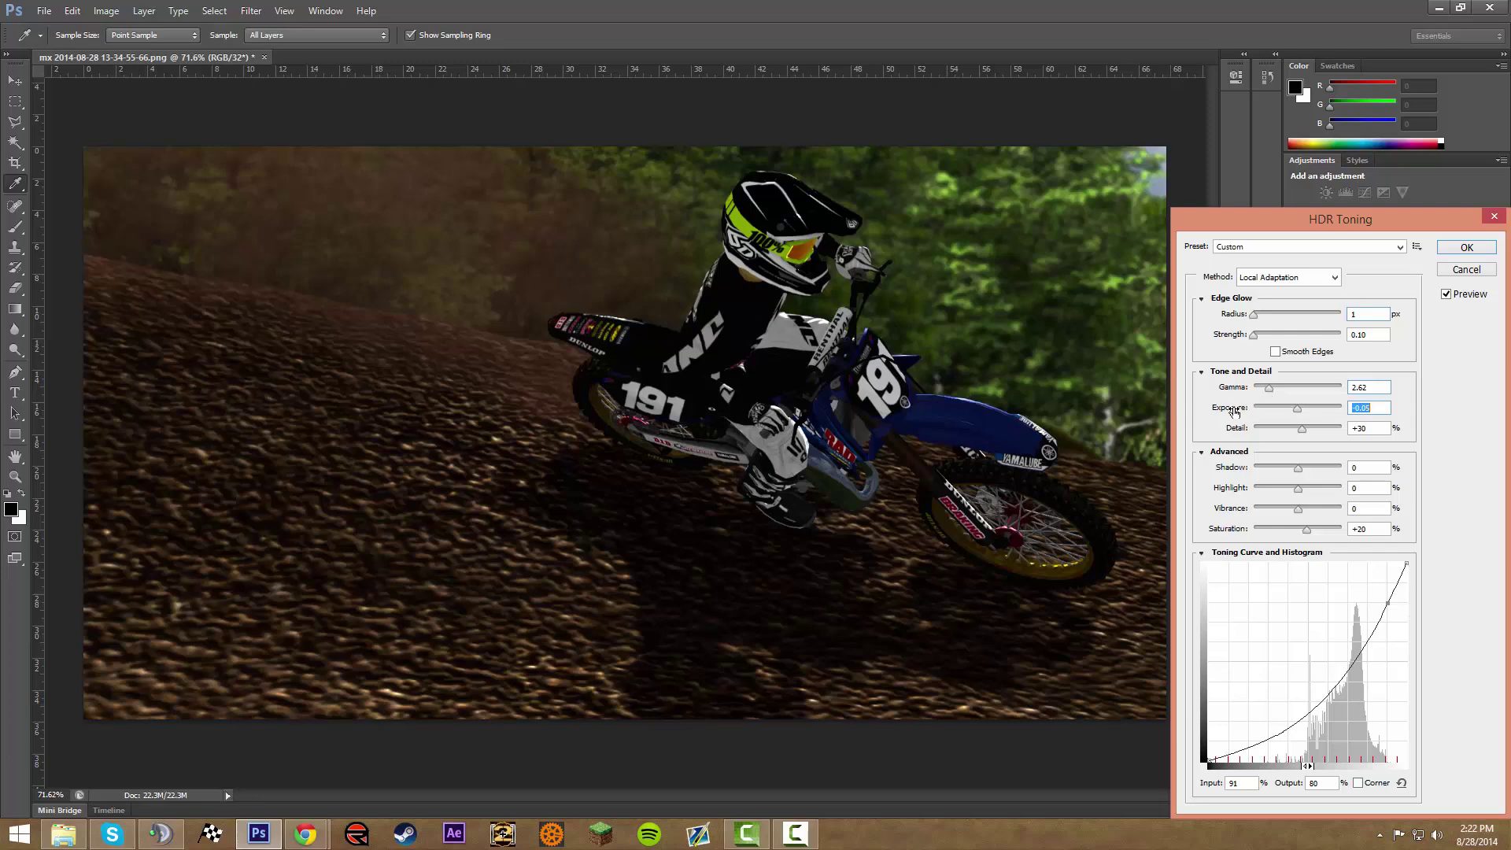
pyautogui.moveTo(1235, 410); pyautogui.dragTo(1315, 413)
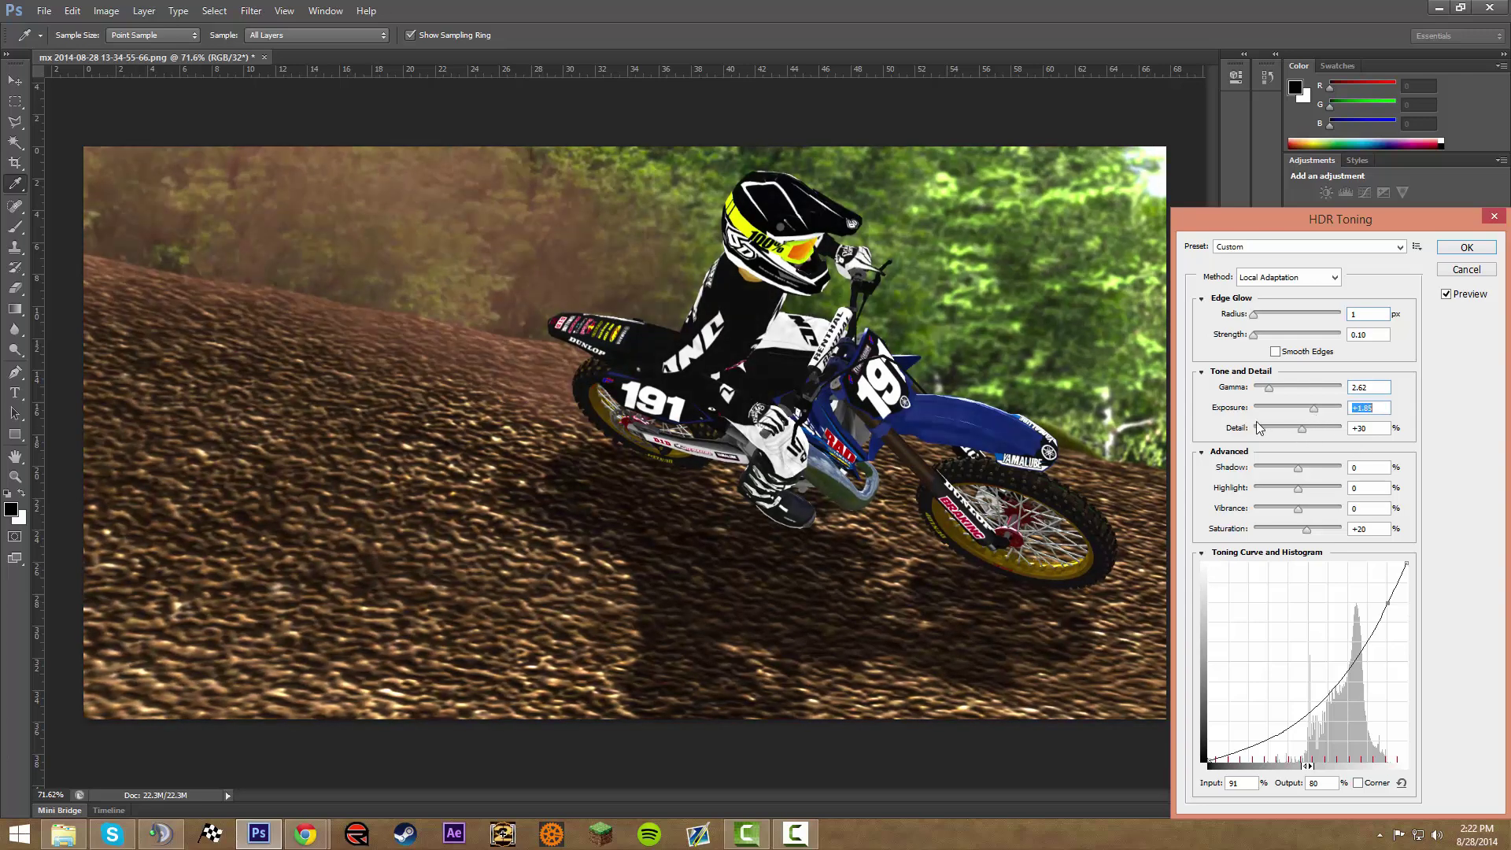
# Raise HDR Detail to +300 and compare the Shadow slider at its darkest and brightest extremes.
pyautogui.moveTo(1285, 431); pyautogui.dragTo(1238, 437)
pyautogui.moveTo(1256, 429); pyautogui.dragTo(1342, 429)
pyautogui.moveTo(1298, 468); pyautogui.dragTo(1234, 470)
pyautogui.moveTo(1261, 475); pyautogui.dragTo(1212, 473)
# Set Shadow to 0, Highlight to +21 and Saturation to about +16, then apply the HDR toning.
pyautogui.write('0')
pyautogui.moveTo(1298, 488); pyautogui.dragTo(1167, 532)
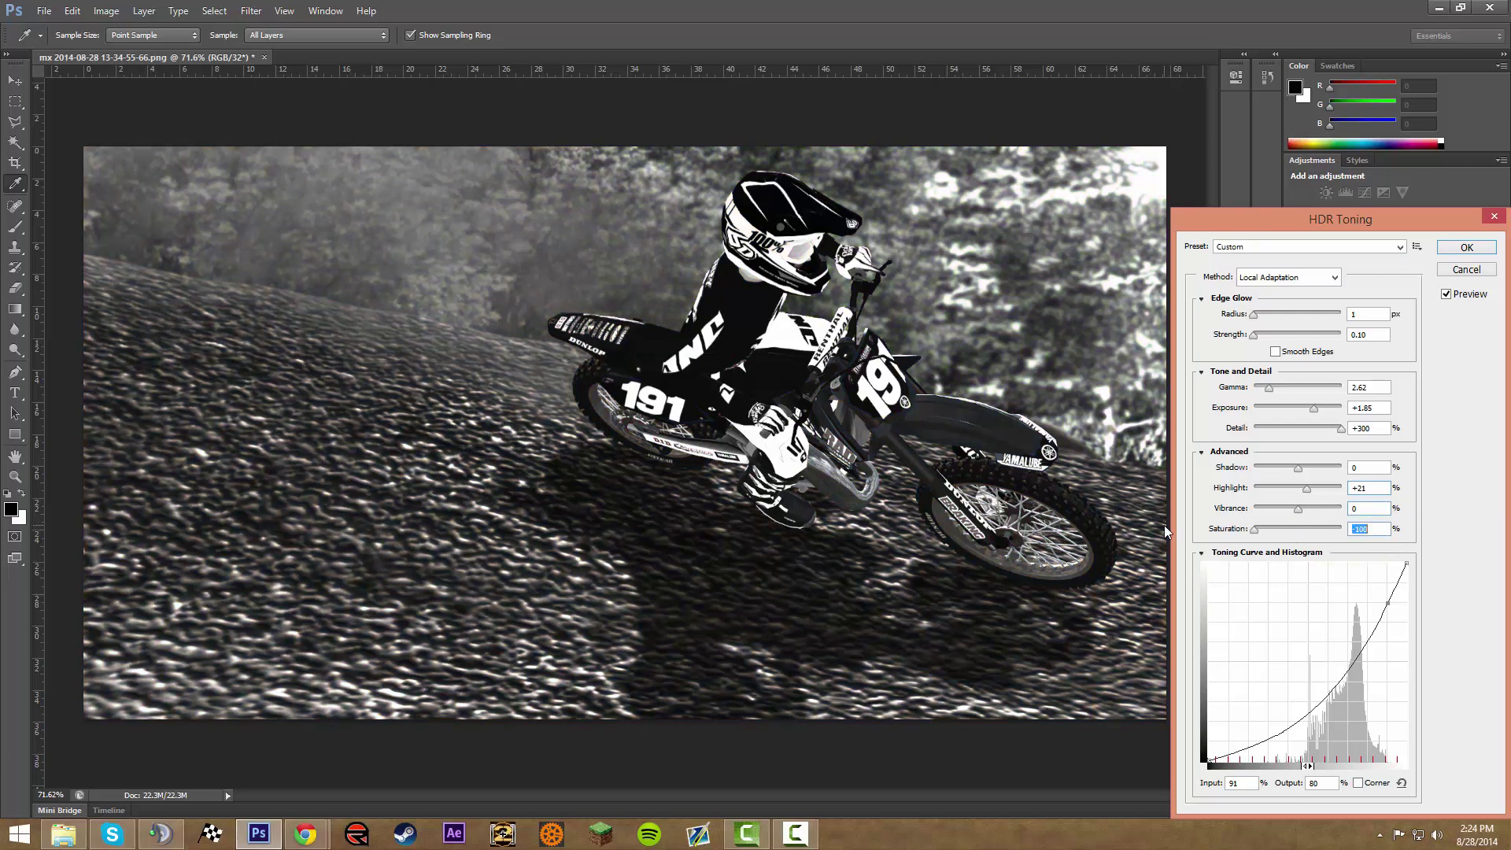
pyautogui.click(1274, 529)
pyautogui.moveTo(1275, 533); pyautogui.dragTo(1319, 533)
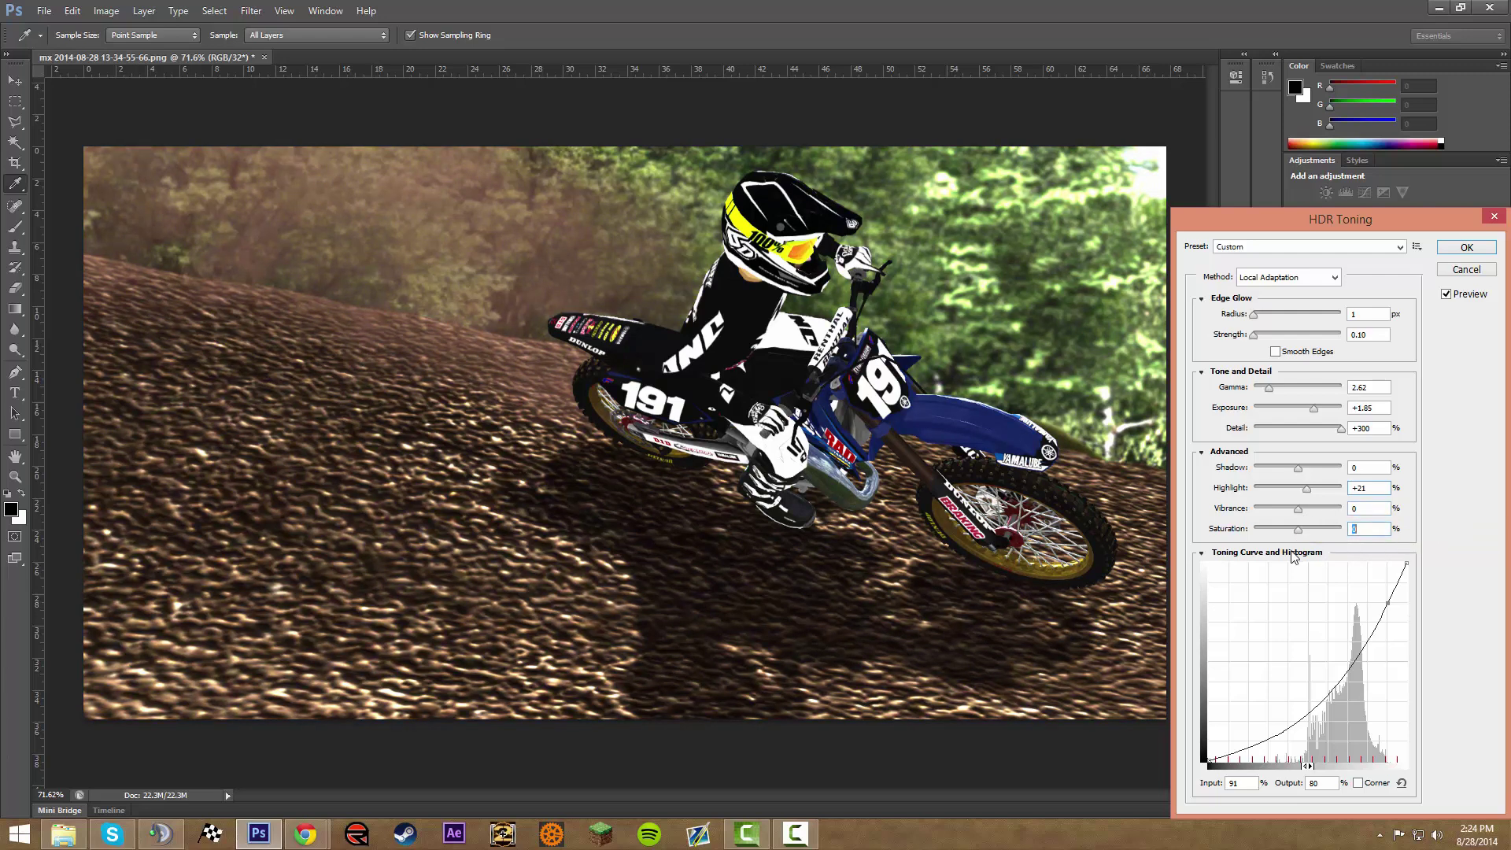
pyautogui.moveTo(1299, 532); pyautogui.dragTo(1306, 536)
pyautogui.press('Down')
pyautogui.press('Down')
pyautogui.press('Down')
pyautogui.press('Down')
pyautogui.click(1456, 248)
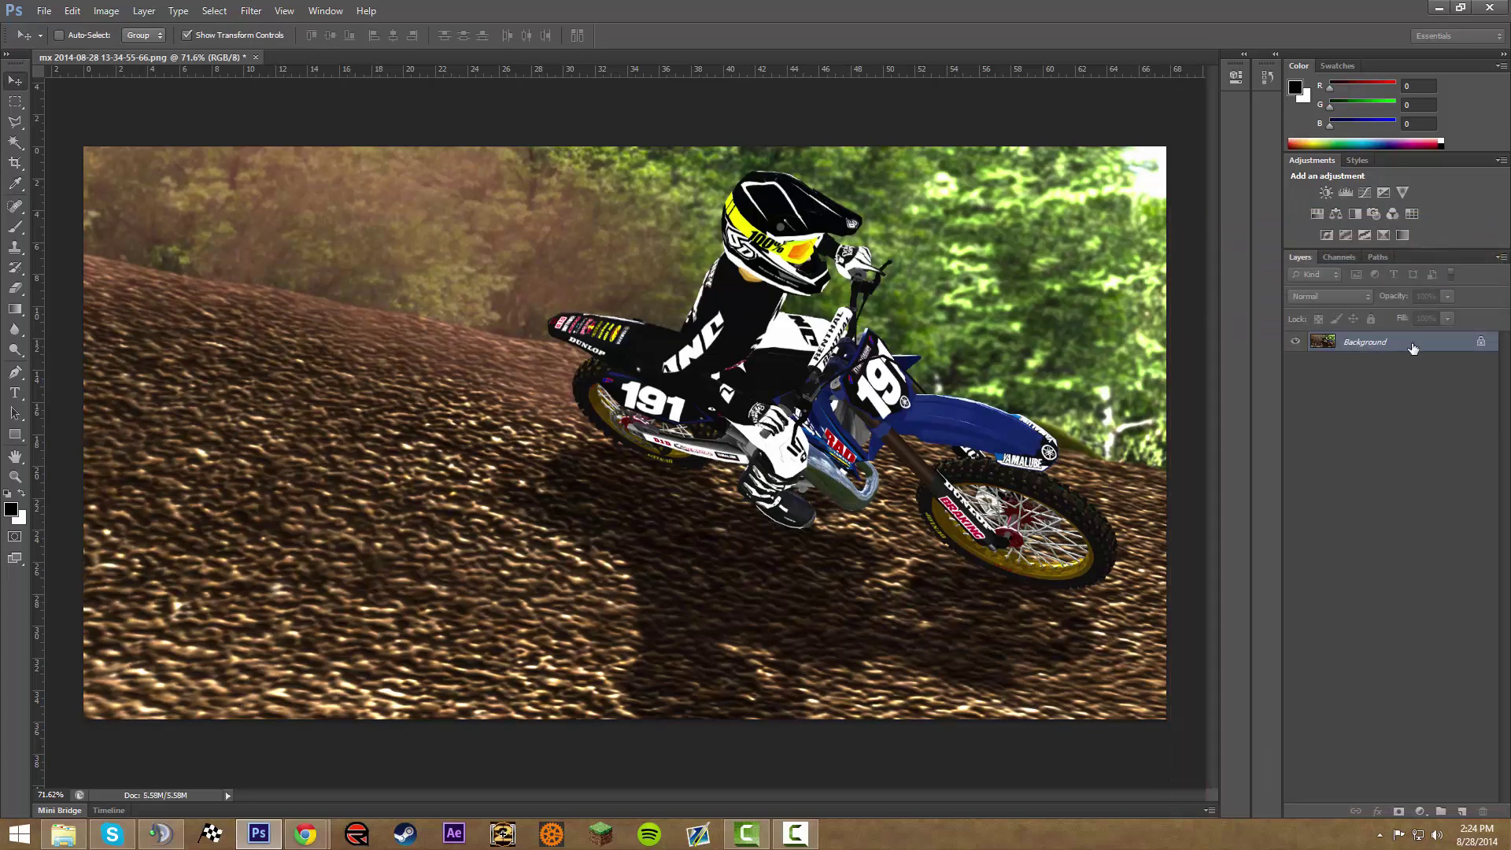
# Convert the Background into a regular Layer 0.
pyautogui.doubleClick(1413, 347)
pyautogui.click(888, 260)
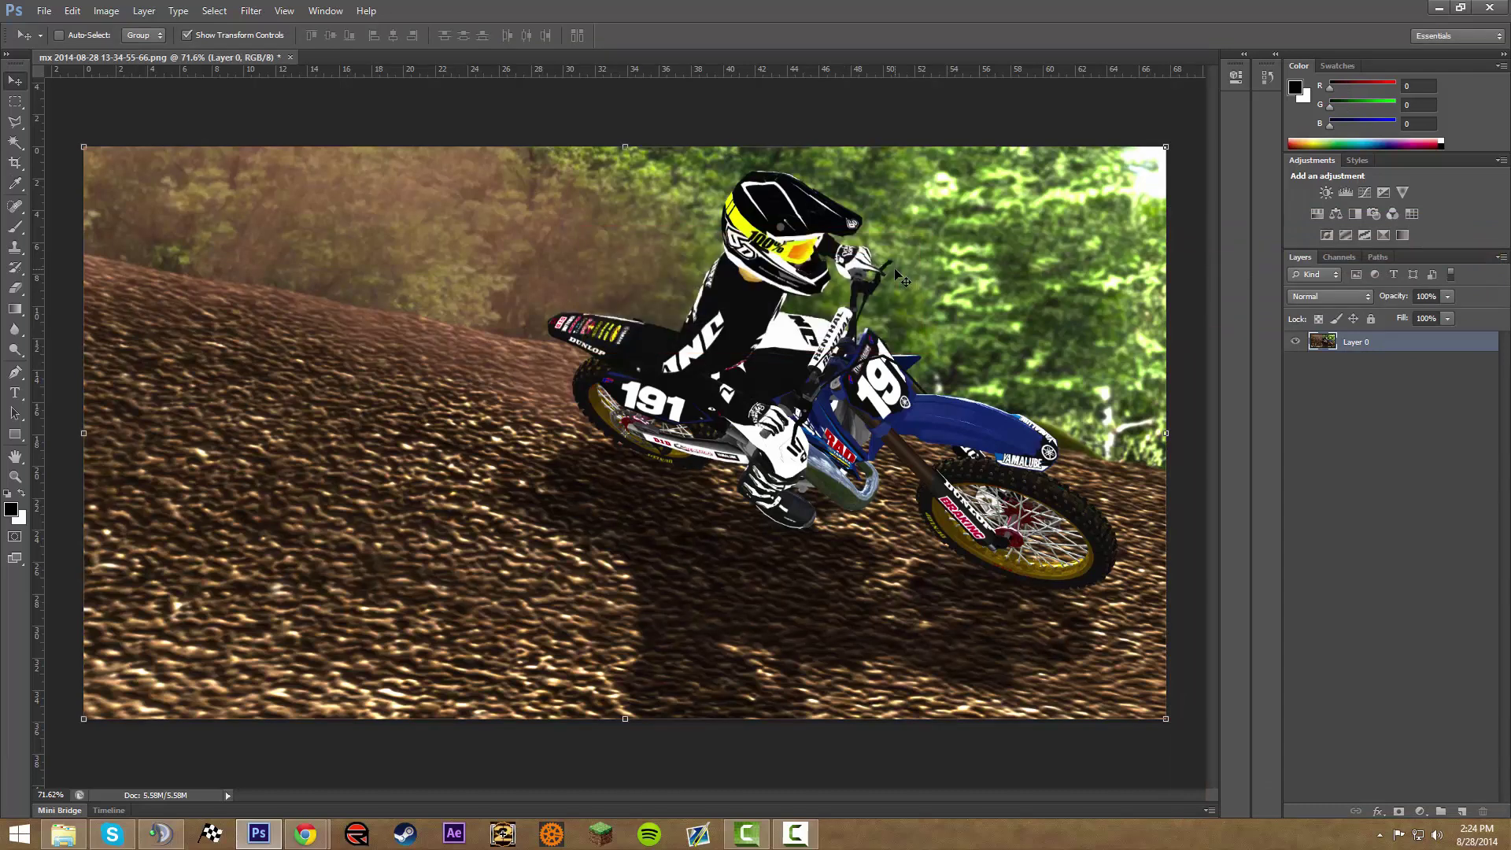
pyautogui.scroll(-1, 897, 437)
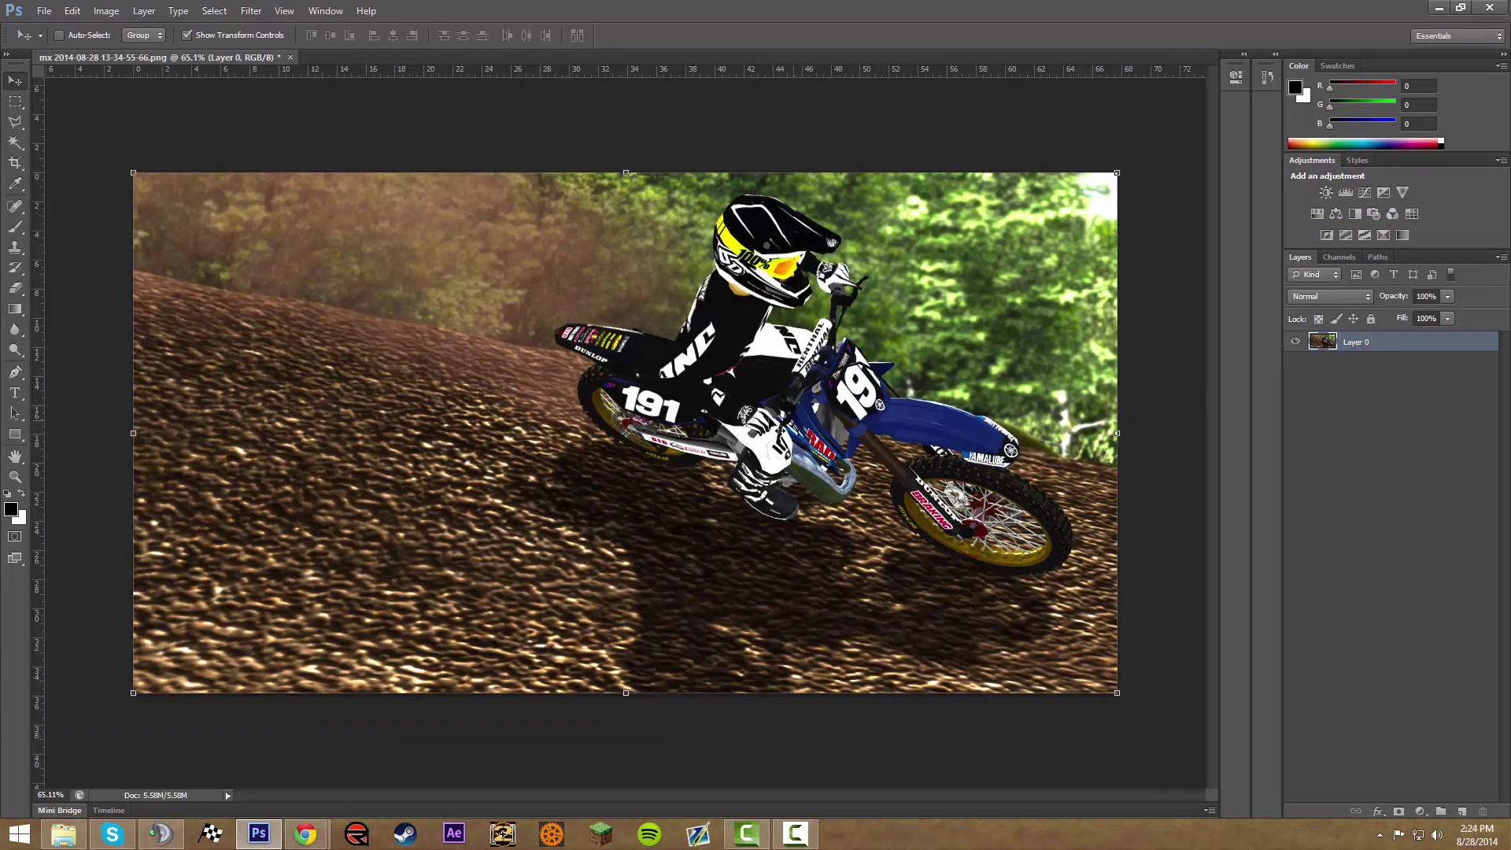
pyautogui.scroll(1, 441, 389)
pyautogui.scroll(1, 480, 390)
pyautogui.scroll(-1, 581, 402)
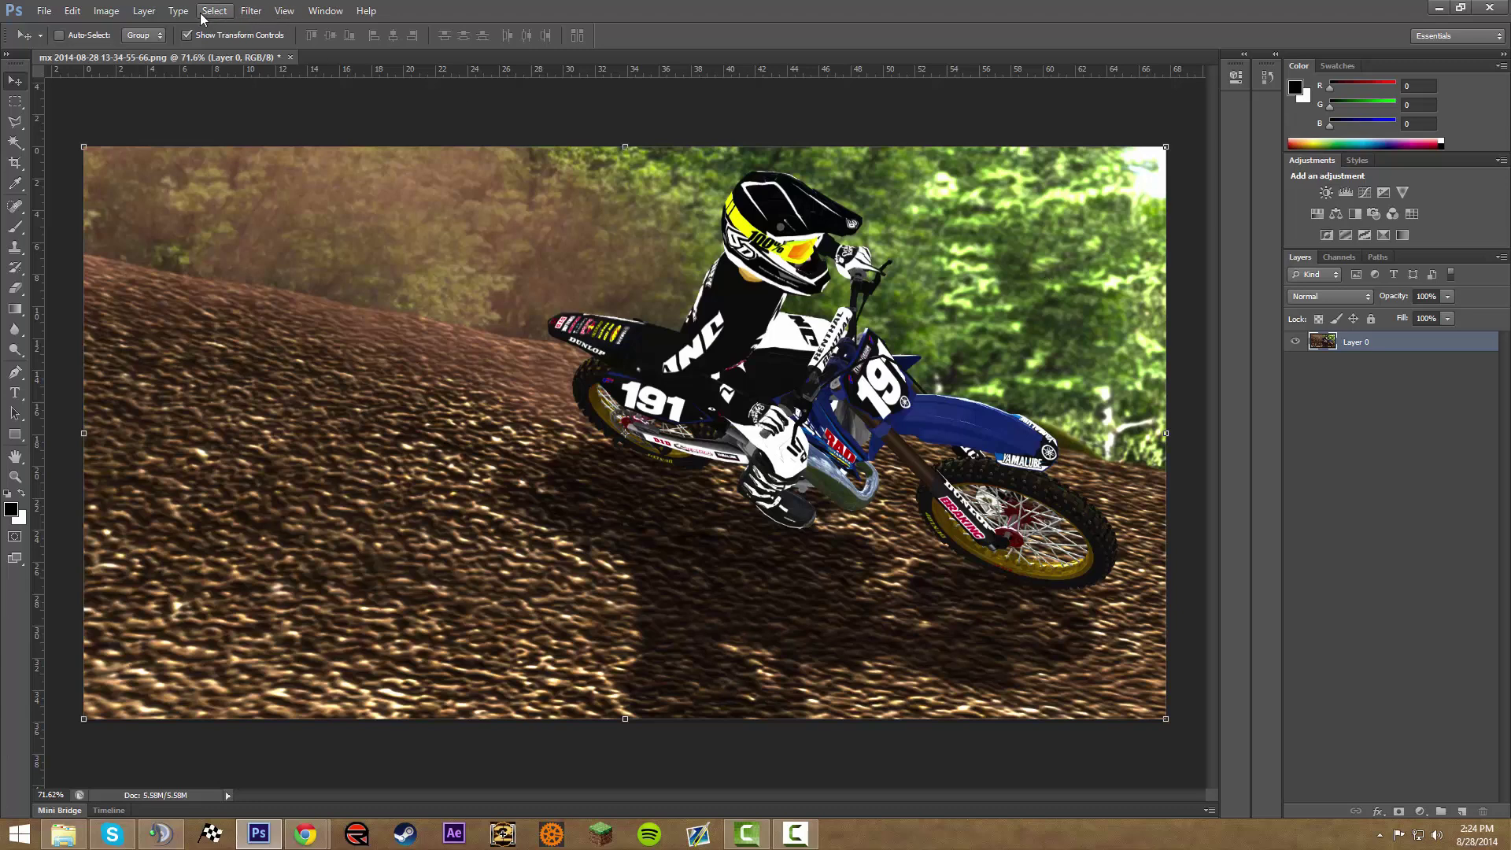
# Add a Levels 1 adjustment layer with the output black level raised to 21.
pyautogui.click(115, 15)
pyautogui.moveTo(148, 13)
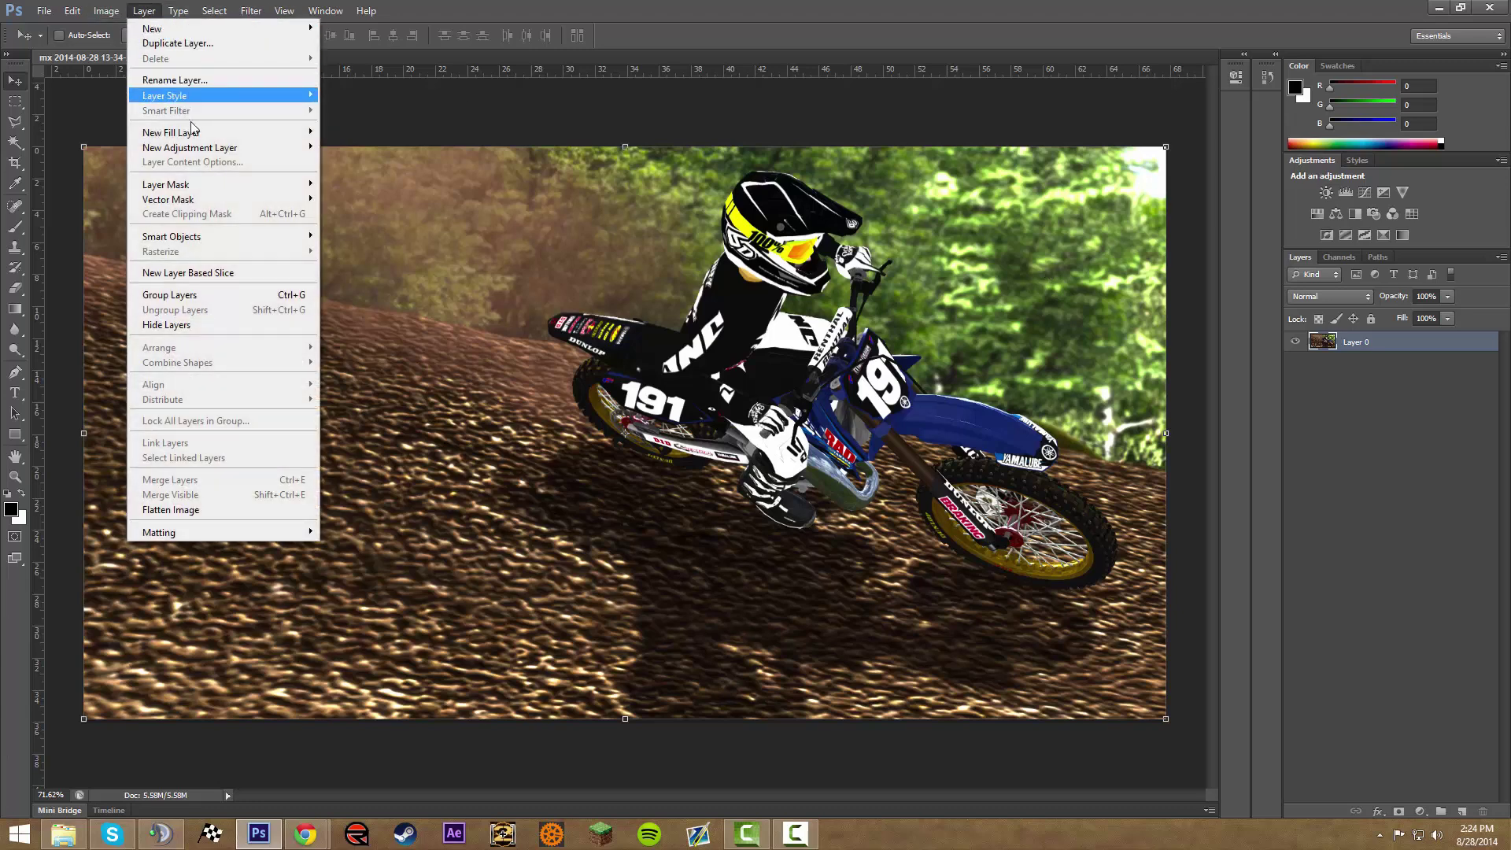
pyautogui.moveTo(207, 157)
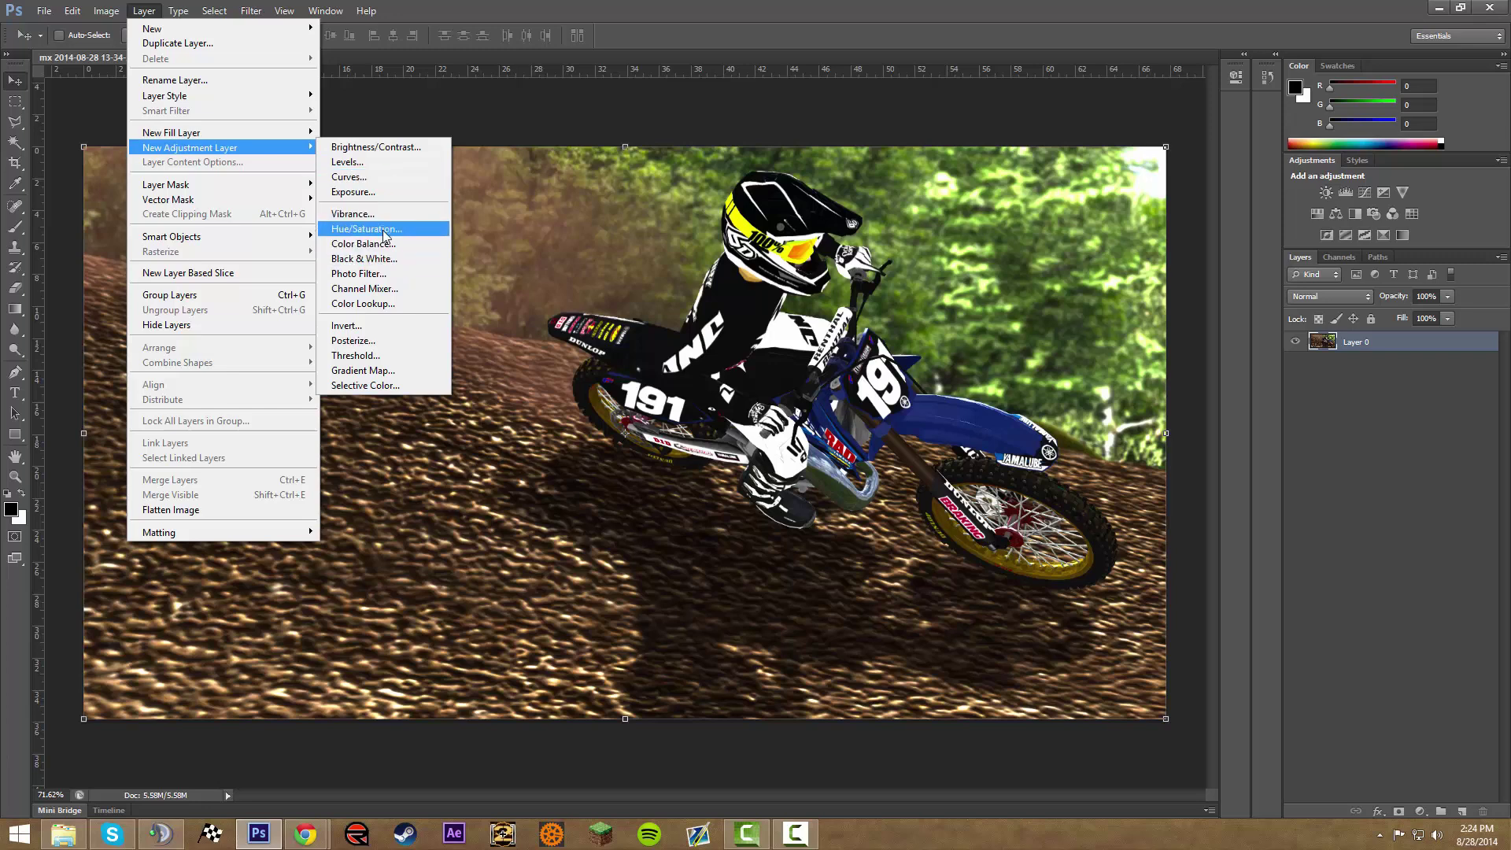
pyautogui.click(349, 162)
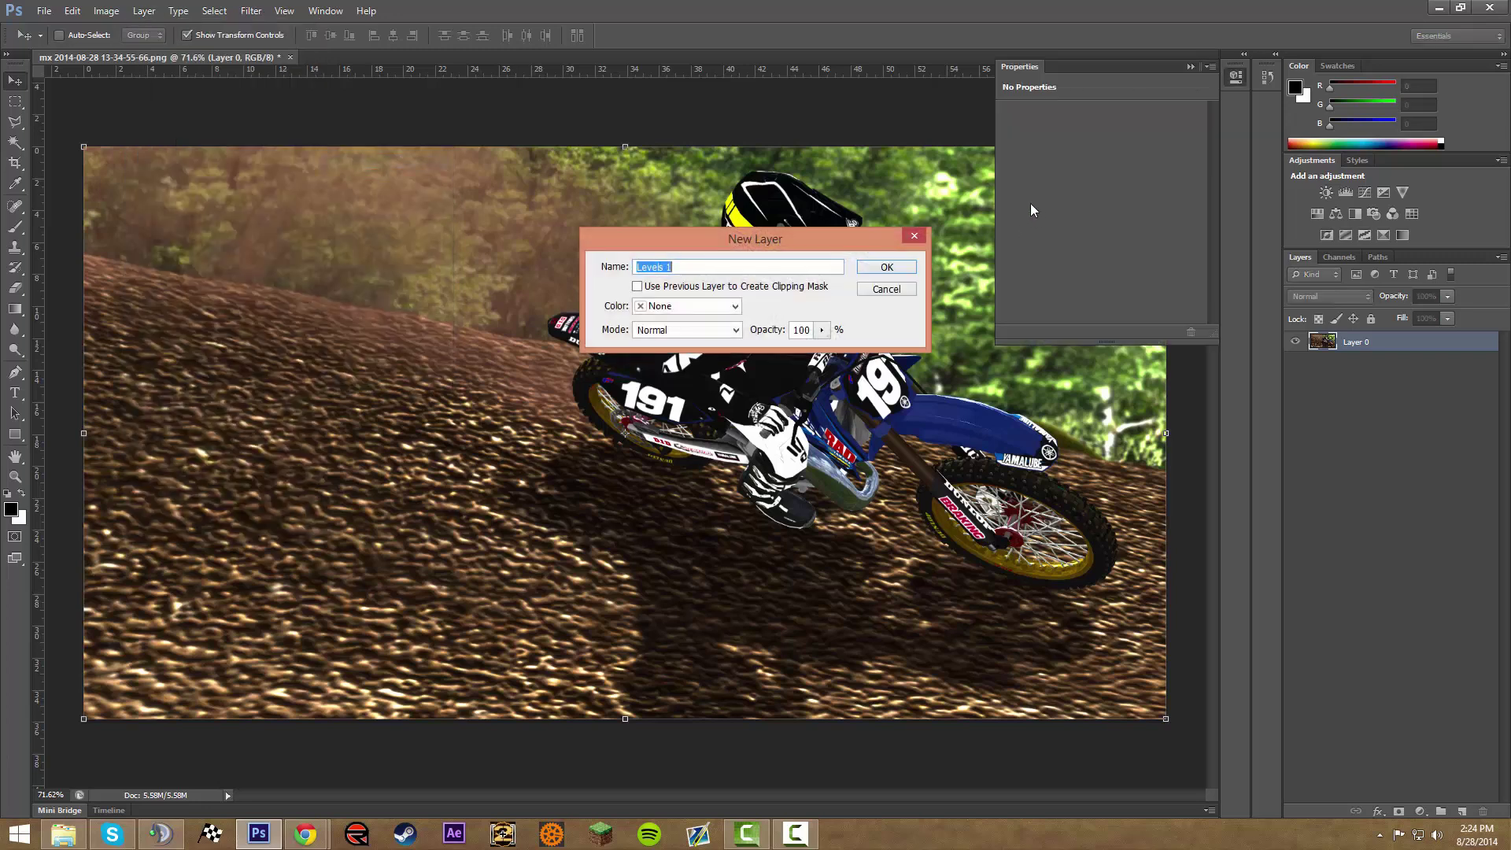
pyautogui.click(887, 268)
pyautogui.moveTo(1026, 275); pyautogui.dragTo(1042, 279)
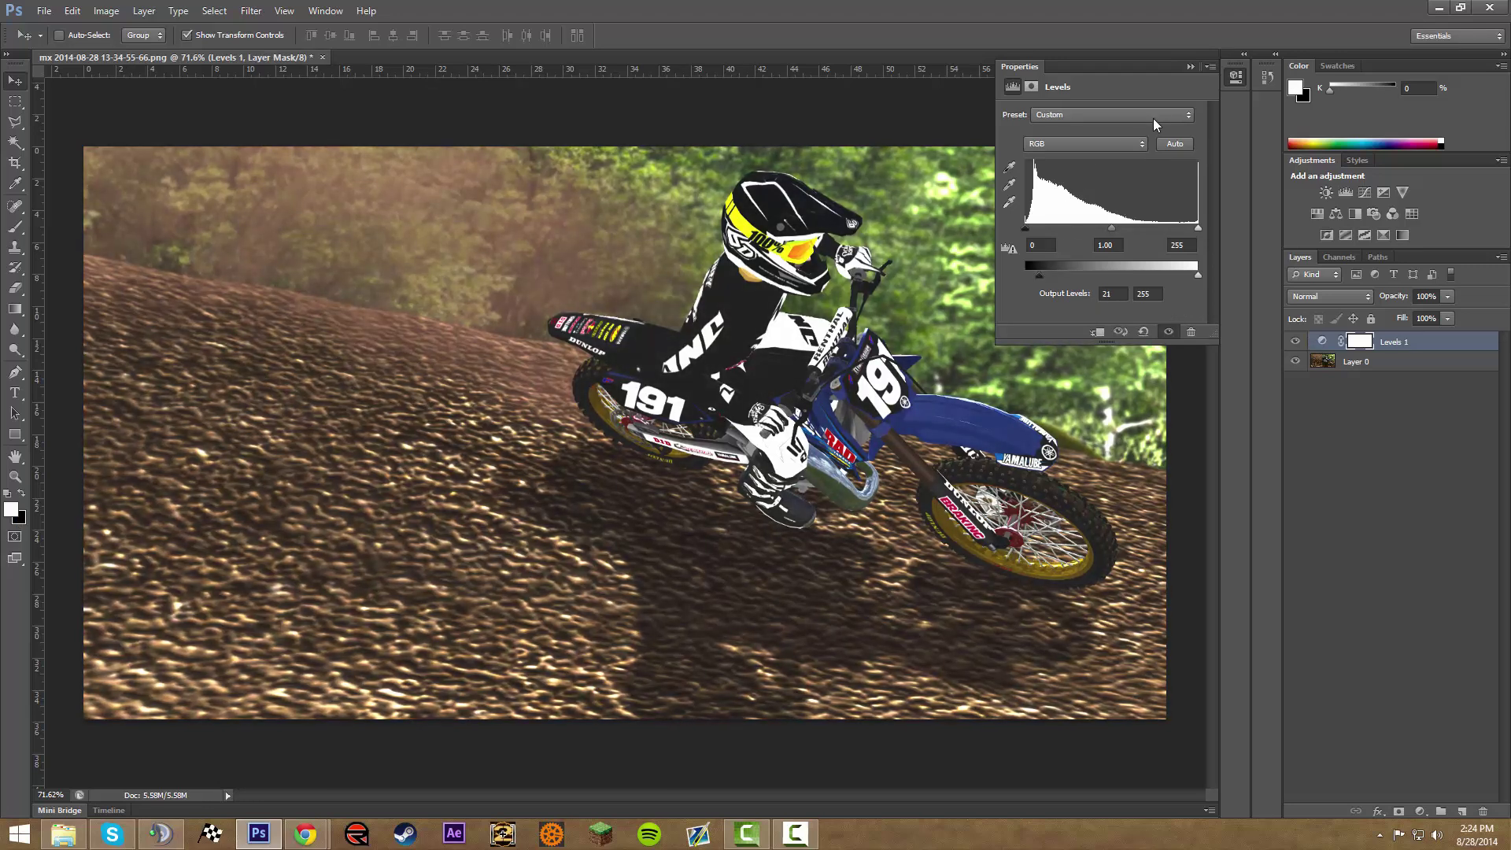
pyautogui.click(1191, 66)
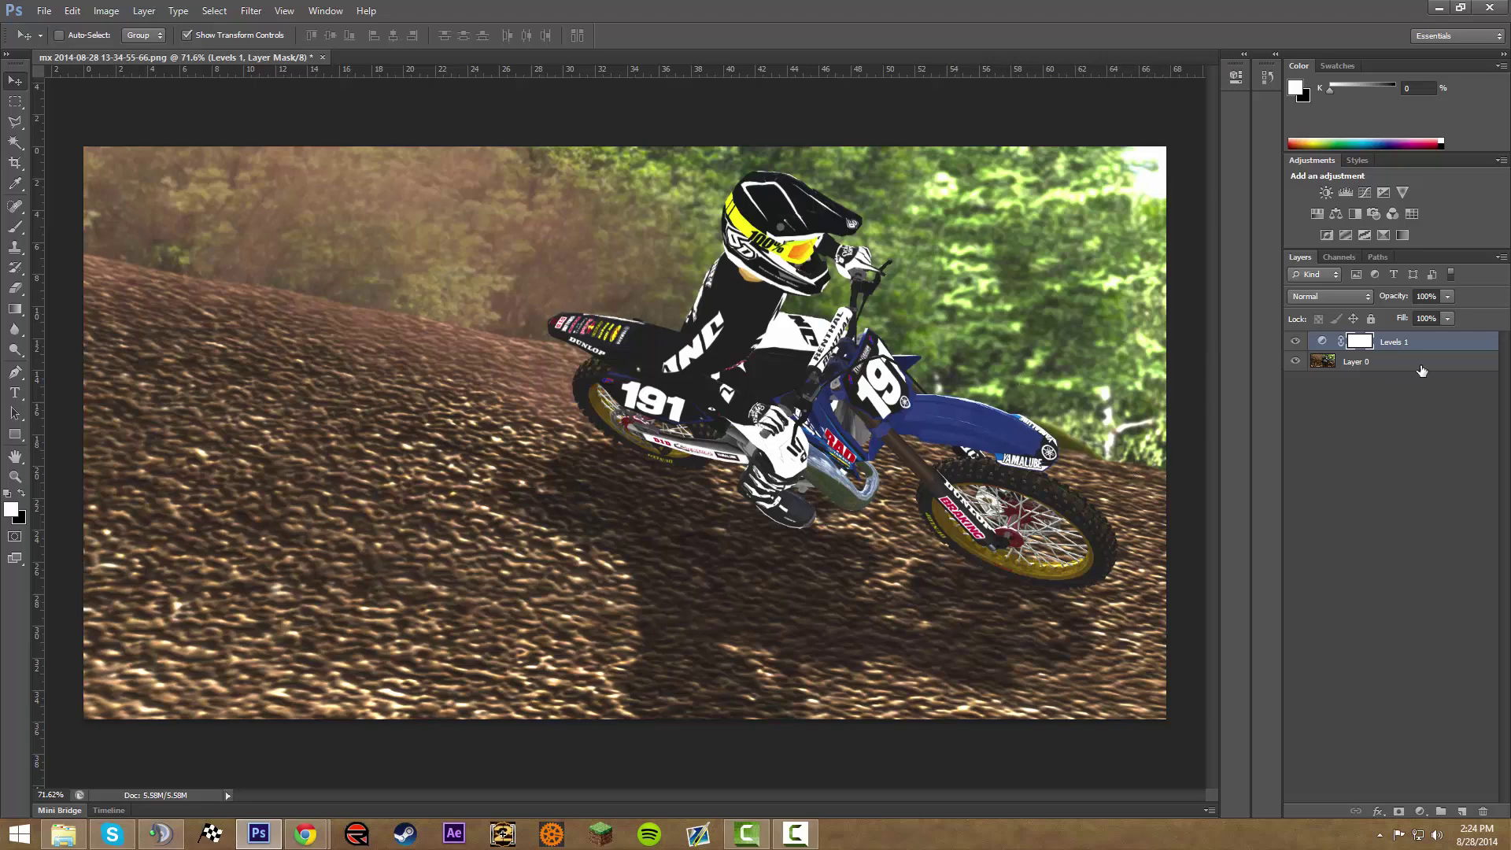
# Give Layer 0 a 5 px black Stroke positioned Inside, then zoom to check the border.
pyautogui.click(1376, 360)
pyautogui.doubleClick(1376, 361)
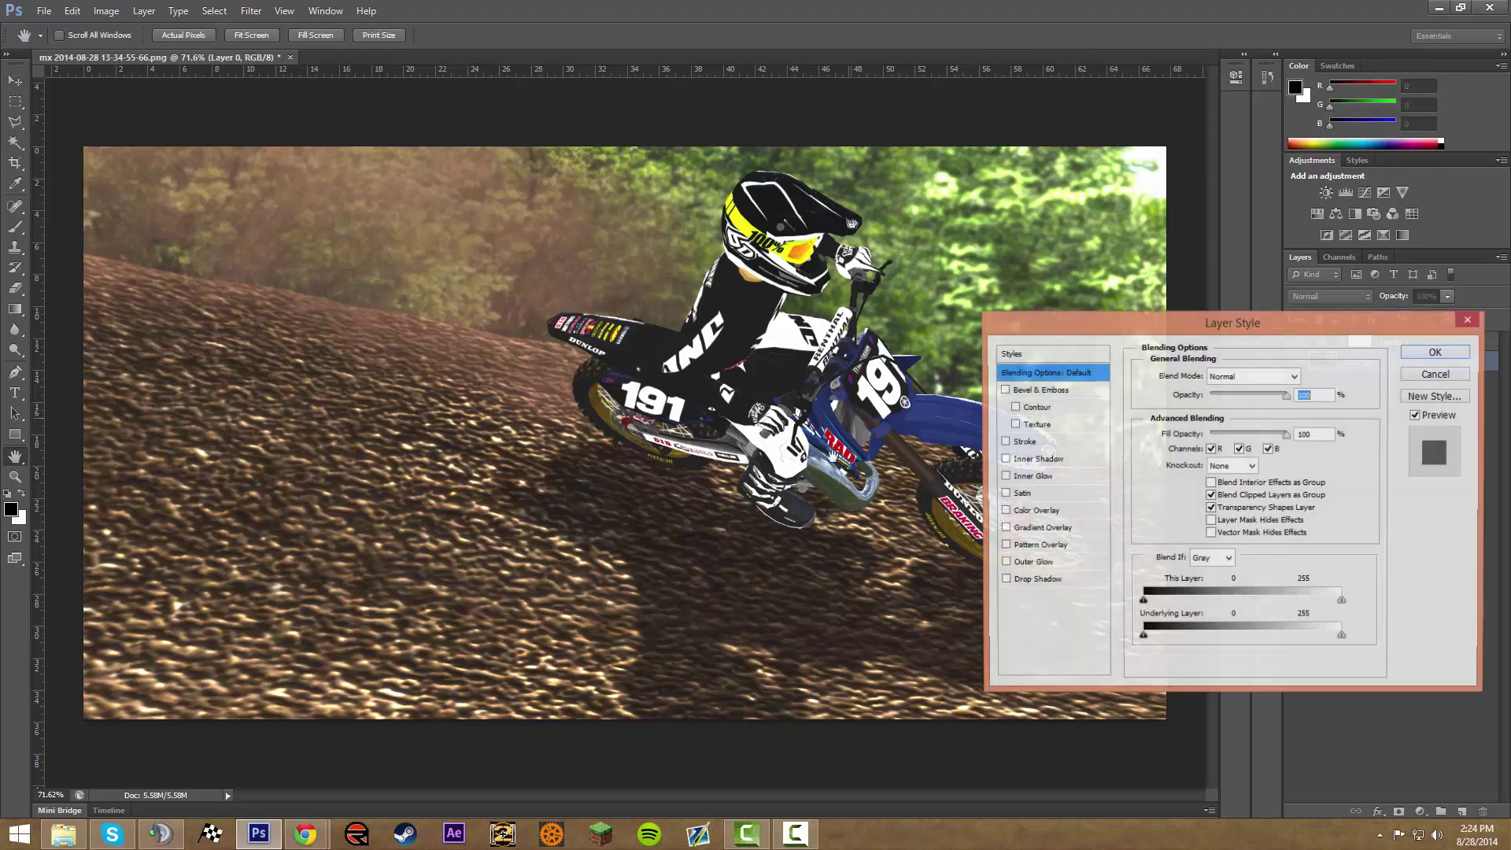
pyautogui.click(1027, 442)
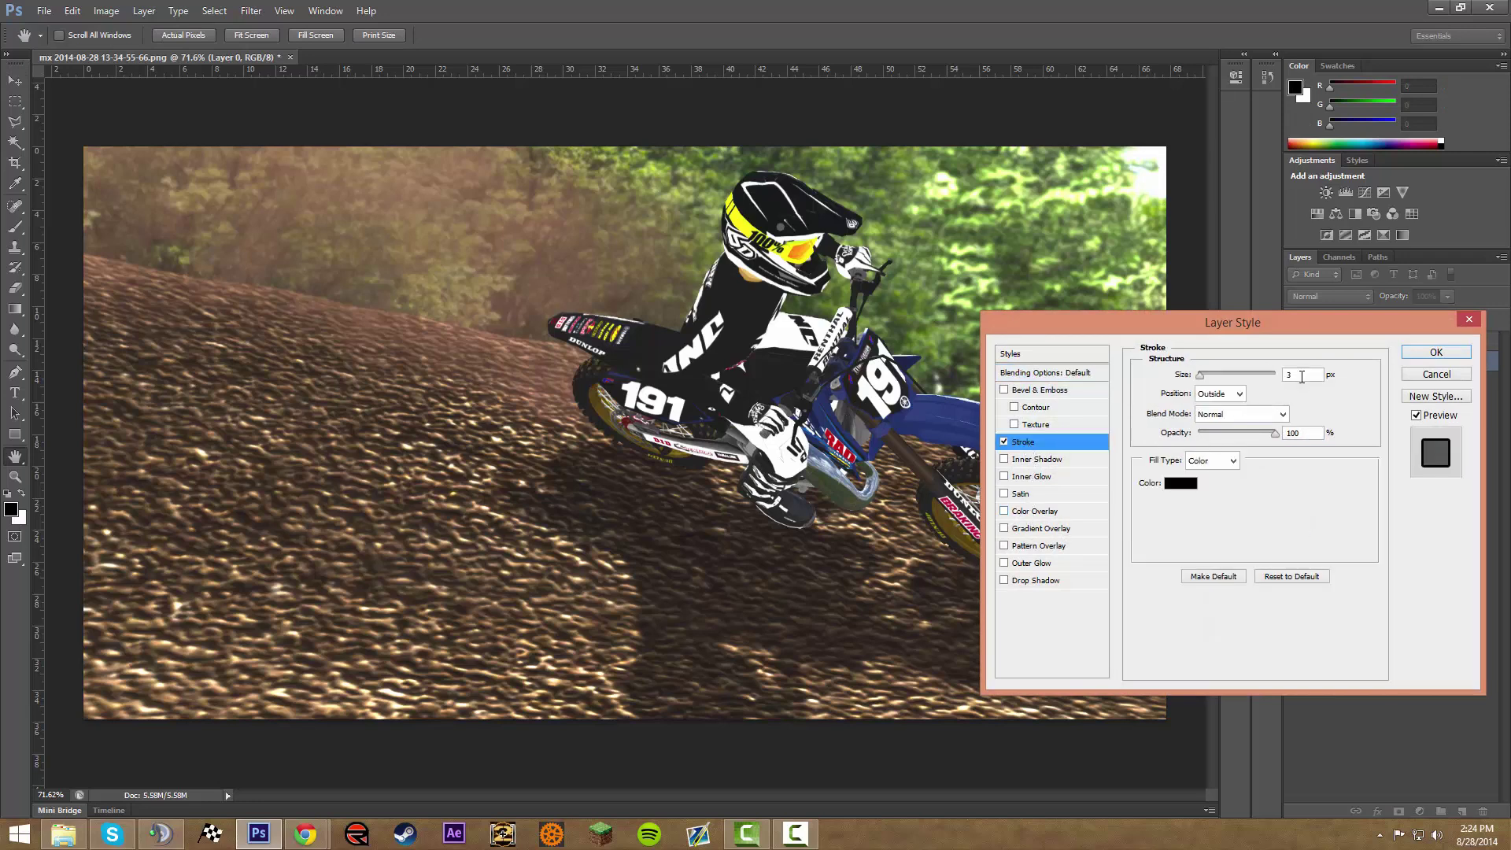
pyautogui.write('5')
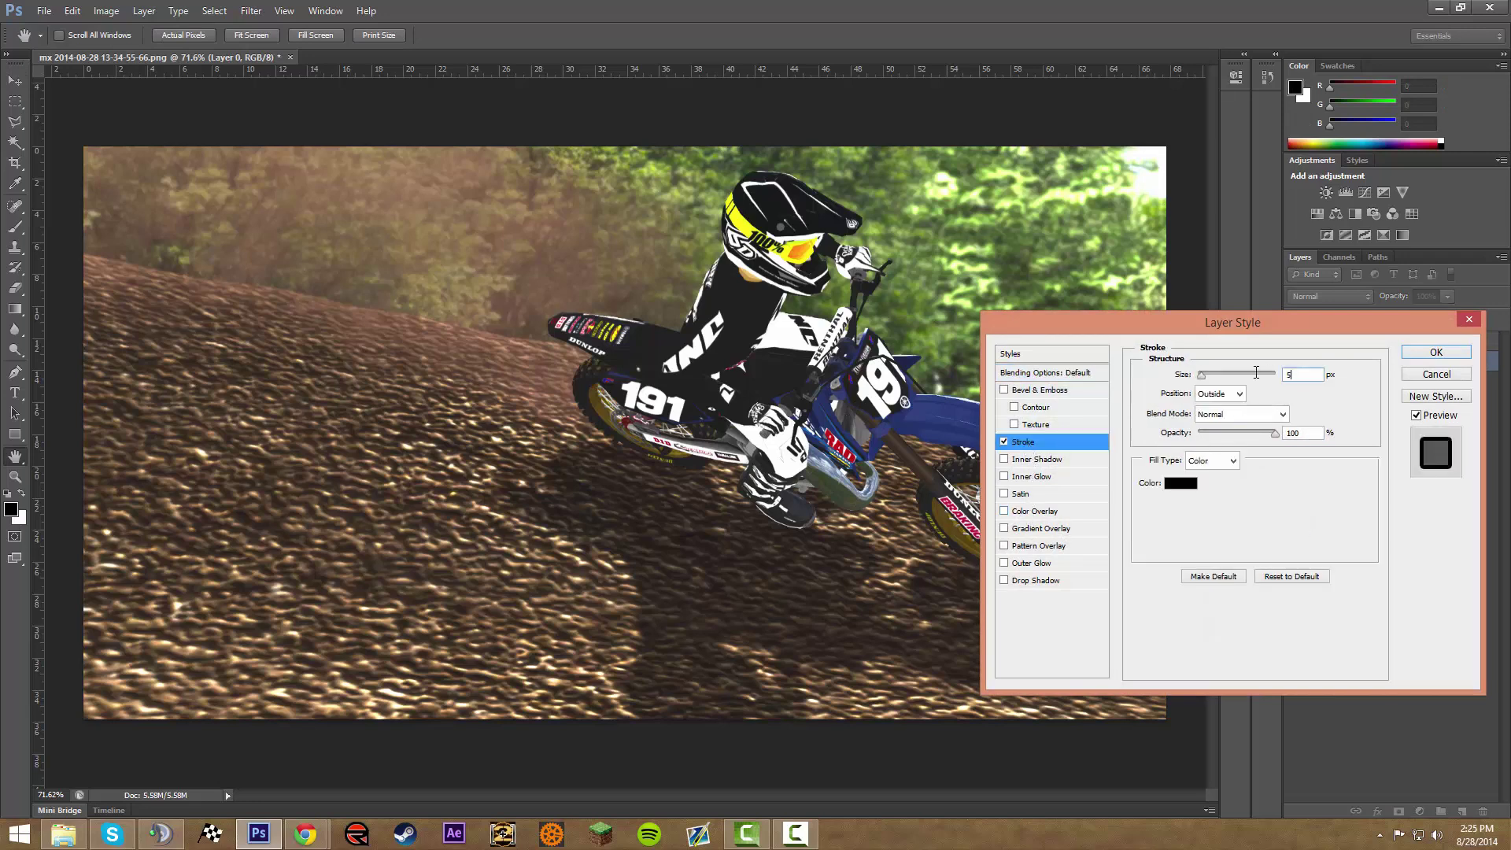
pyautogui.click(1221, 394)
pyautogui.click(1218, 423)
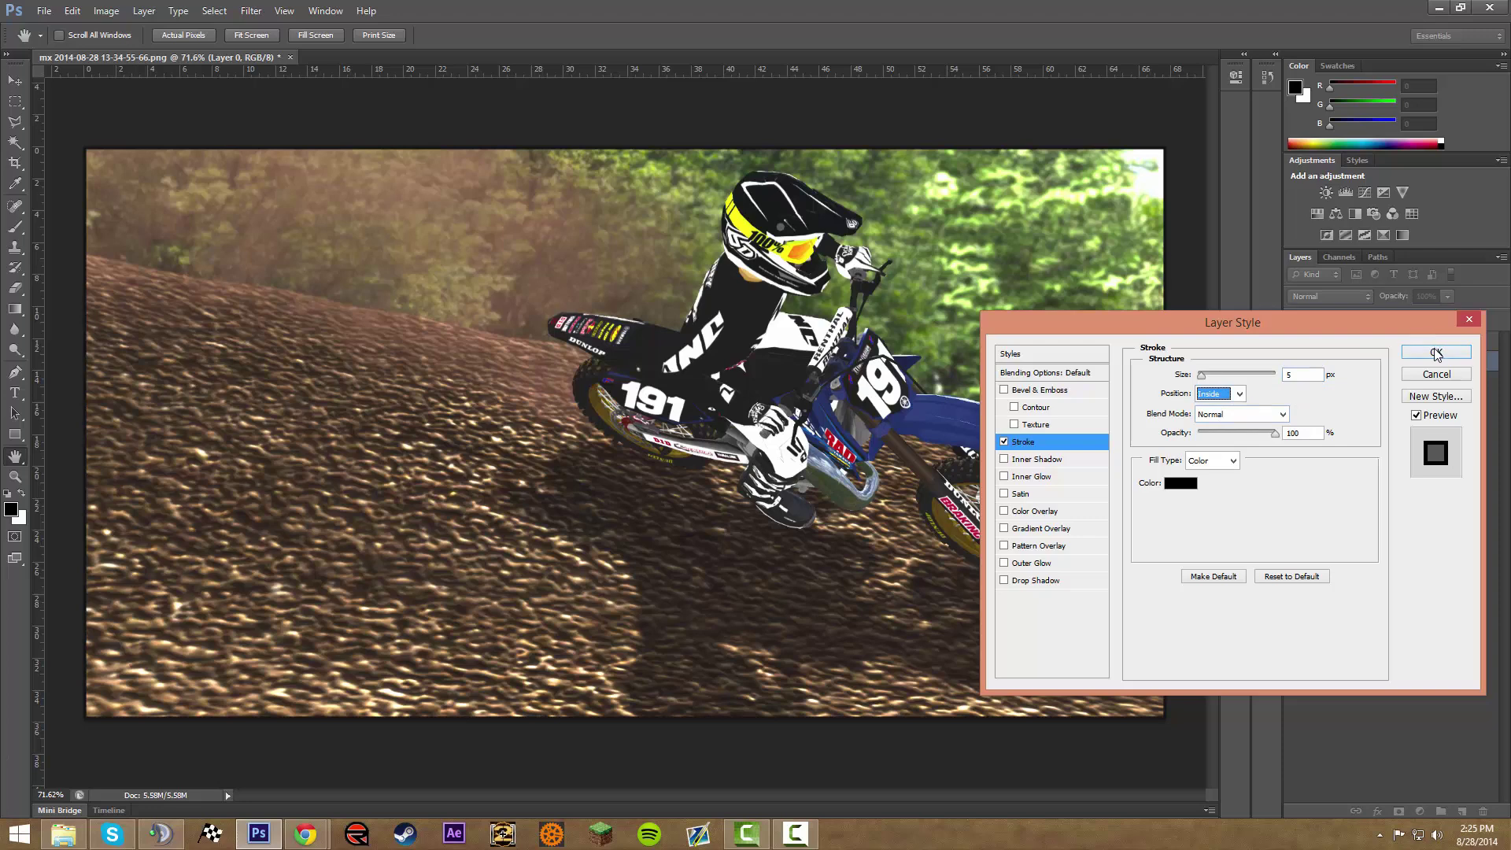
pyautogui.click(1437, 352)
pyautogui.press('v')
pyautogui.hotkey('ctrl', '0')
pyautogui.hotkey('ctrl', '0')
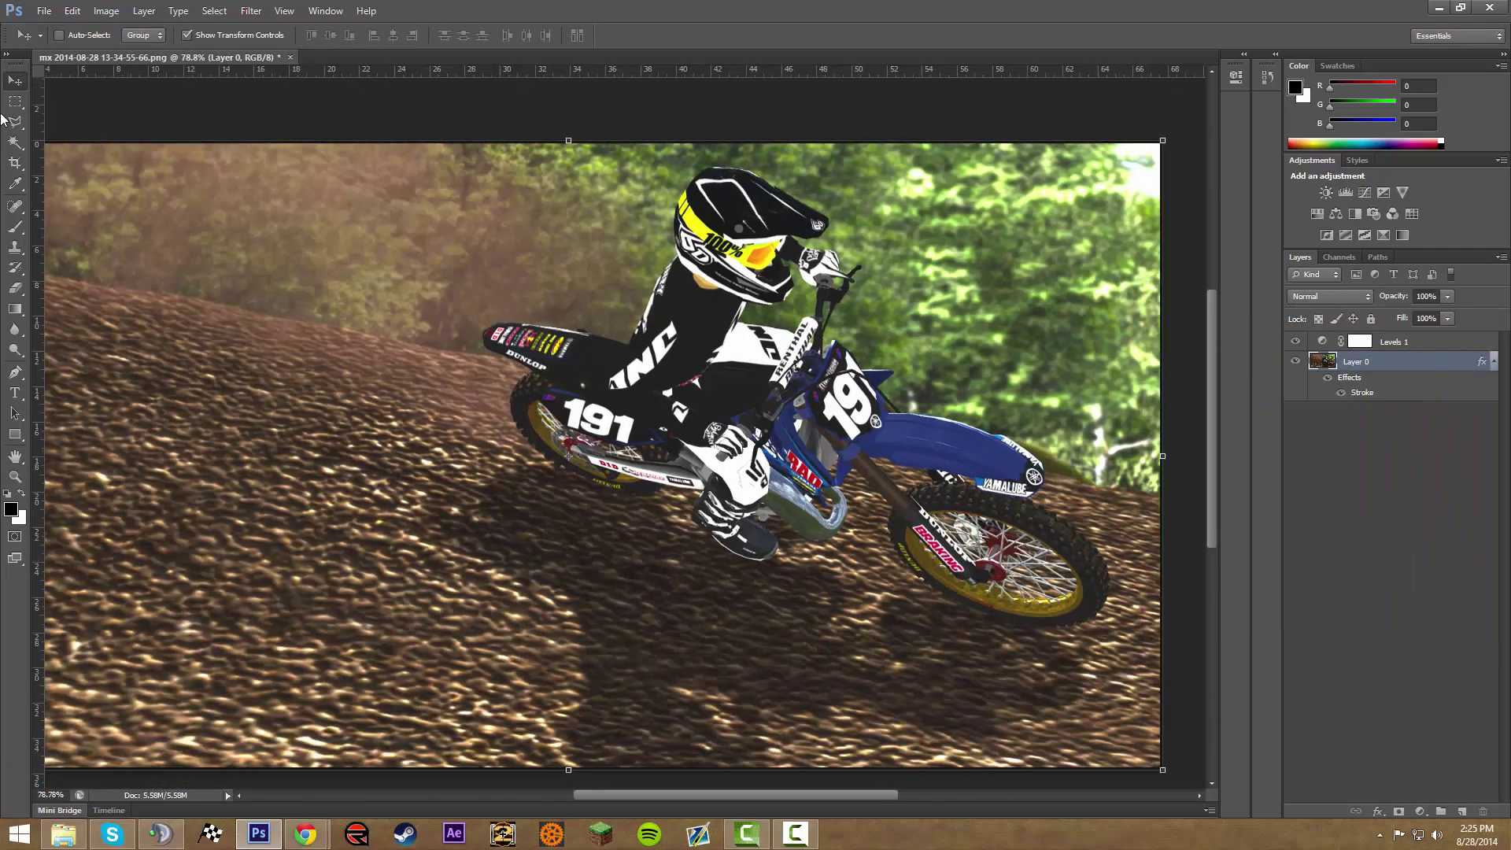
pyautogui.press('m')
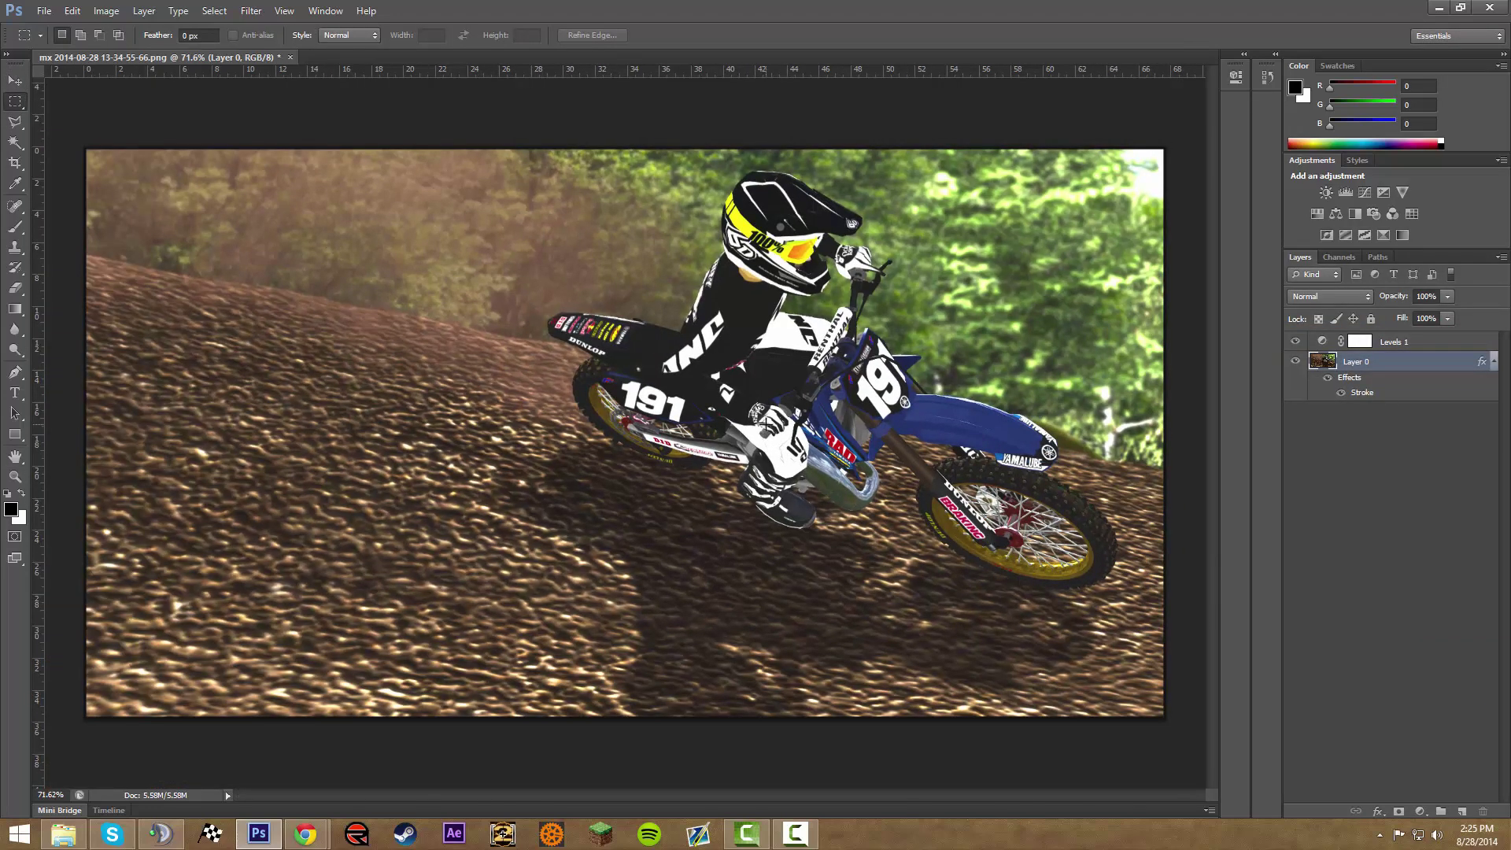